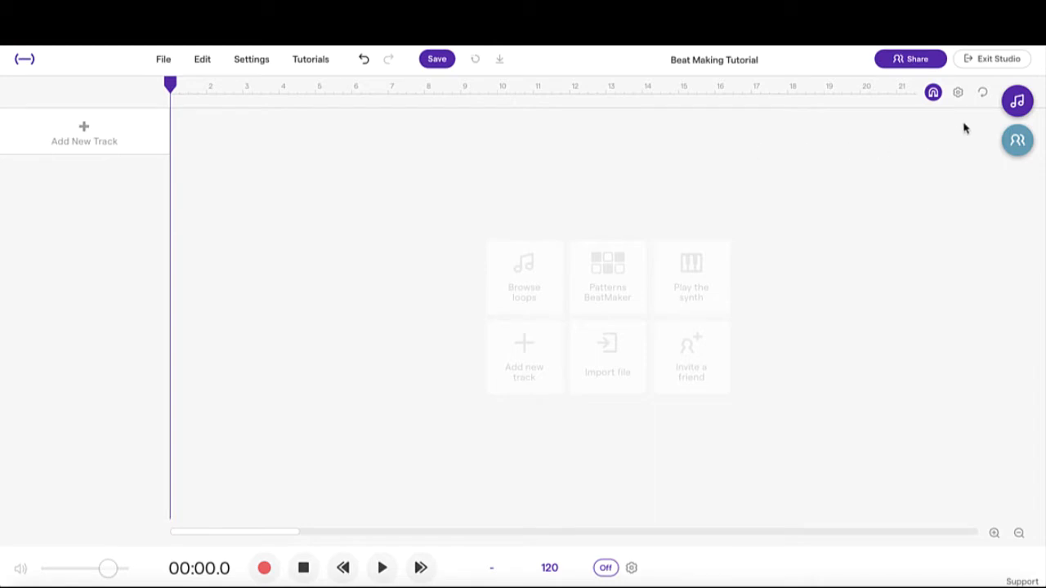
Search the loop library for Drums, add the Drums - Basic Verse 1 loop at bar 1, and stop playback
{"action": "left_click", "coordinate": [1017, 104]}
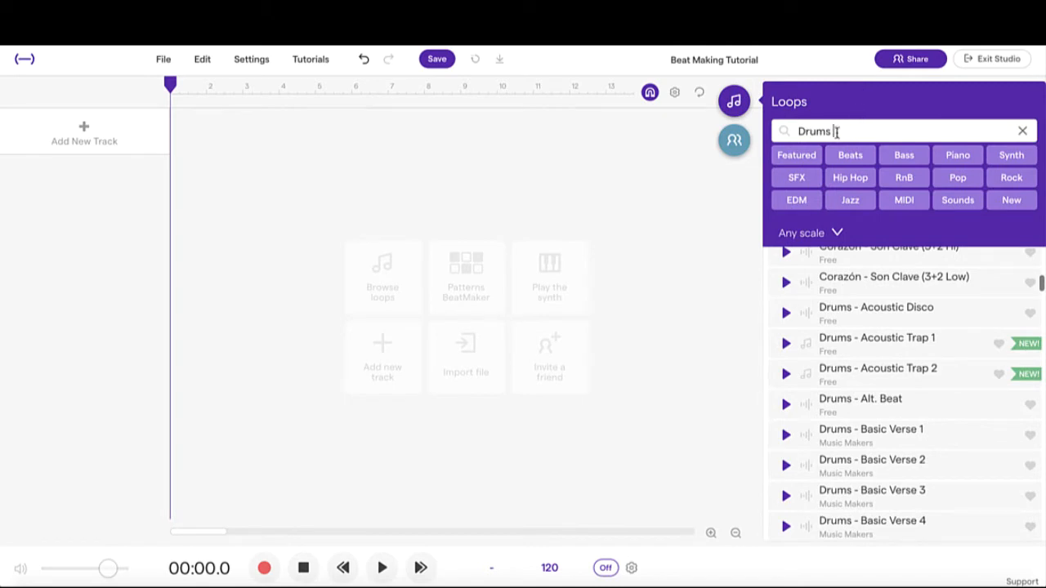
{"action": "scroll", "coordinate": [883, 406], "scroll_direction": "down", "scroll_amount": 3}
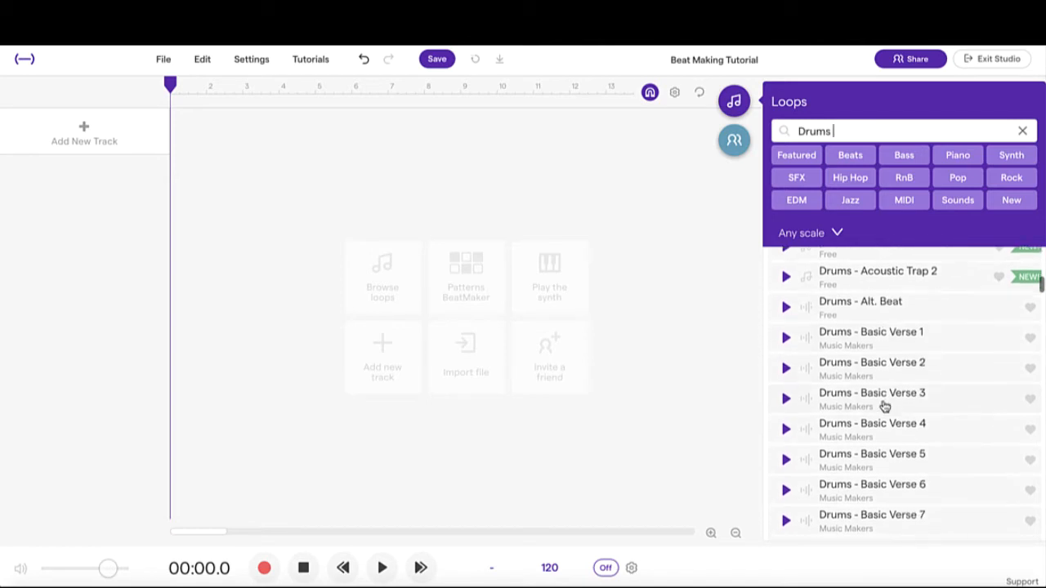
{"action": "scroll", "coordinate": [883, 406], "scroll_direction": "up", "scroll_amount": 2}
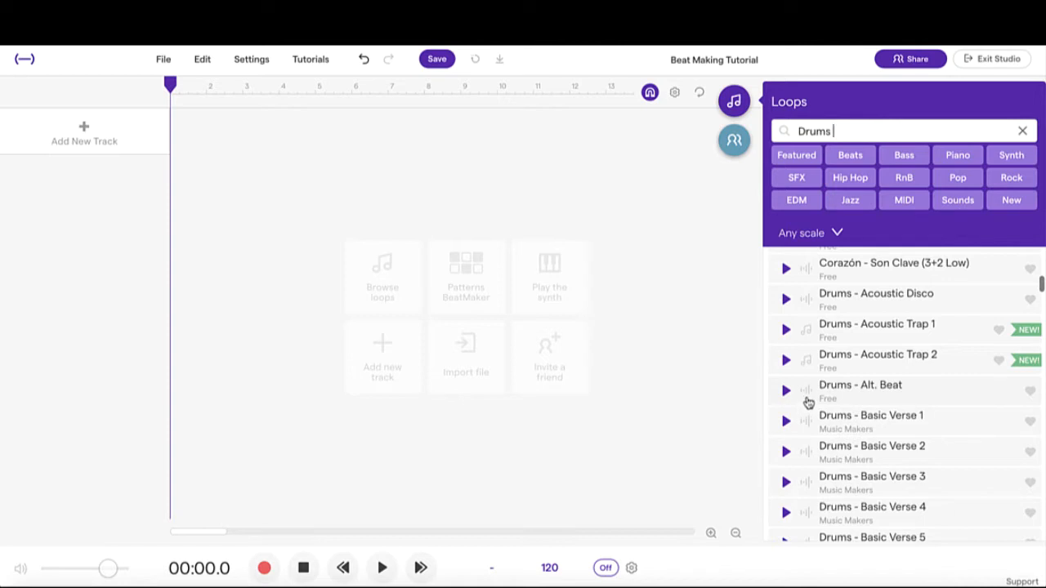
{"action": "left_click", "coordinate": [873, 424]}
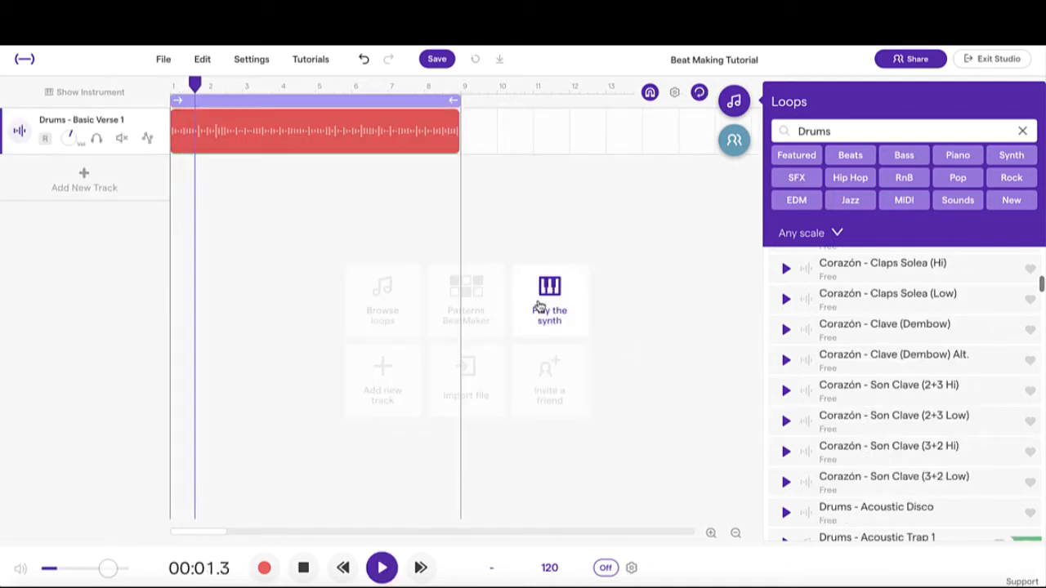
{"action": "left_click", "coordinate": [383, 568]}
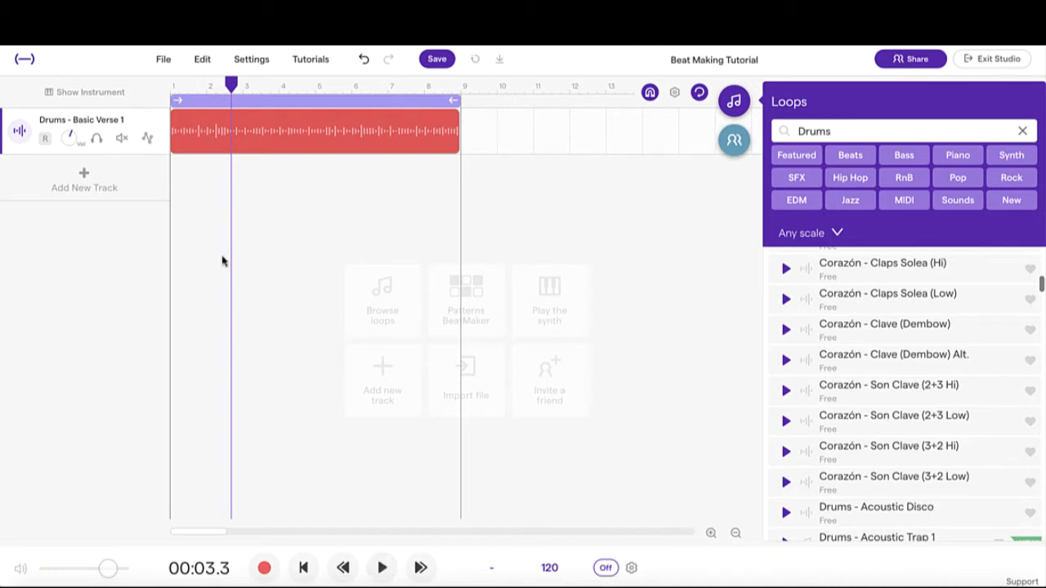
{"action": "left_click", "coordinate": [711, 533]}
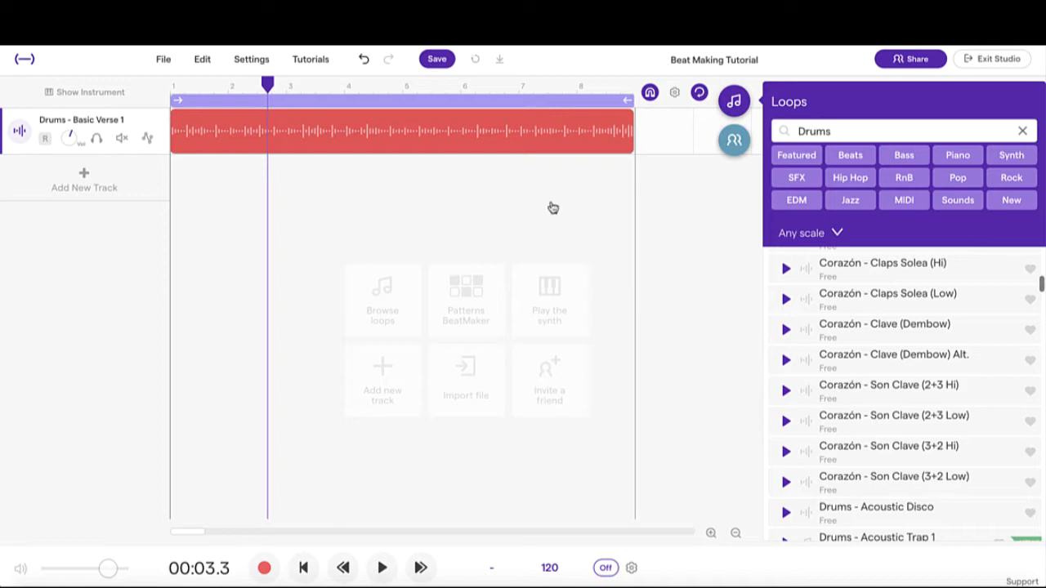
Add the Drums - Acoustic Trap 1 loop as a second track starting at bar 1
{"action": "scroll", "coordinate": [851, 338], "scroll_direction": "up", "scroll_amount": 1}
{"action": "scroll", "coordinate": [853, 338], "scroll_direction": "down", "scroll_amount": 4}
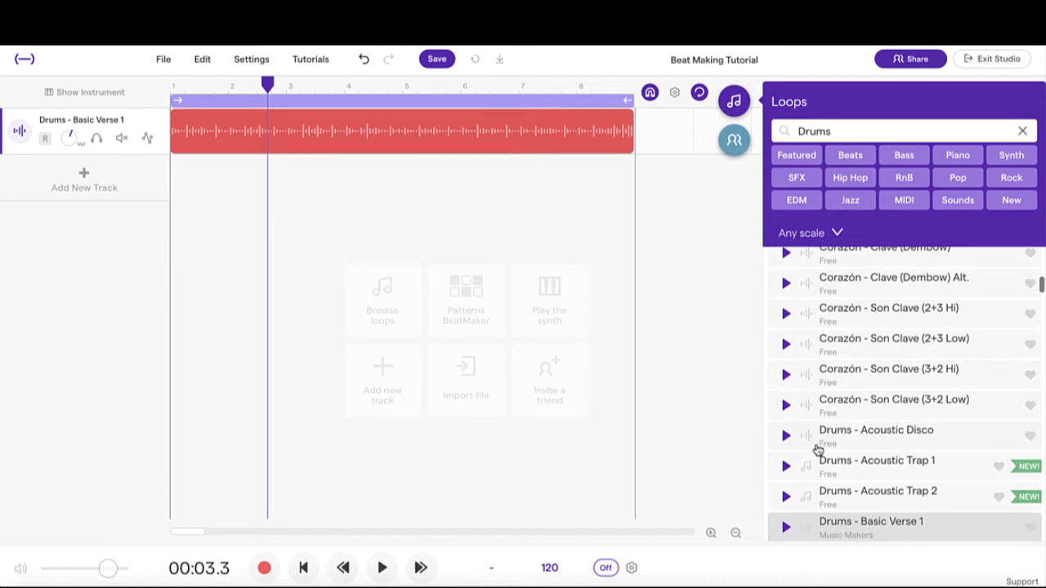
{"action": "scroll", "coordinate": [841, 346], "scroll_direction": "up", "scroll_amount": 2}
{"action": "mouse_move", "coordinate": [387, 145]}
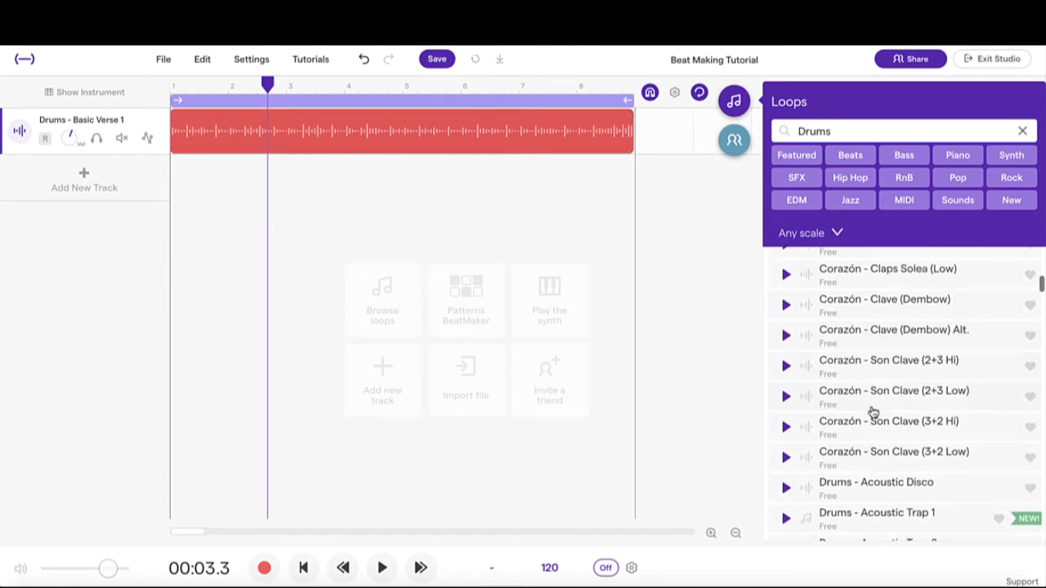
{"action": "scroll", "coordinate": [873, 411], "scroll_direction": "down", "scroll_amount": 5}
{"action": "scroll", "coordinate": [871, 413], "scroll_direction": "up", "scroll_amount": 1}
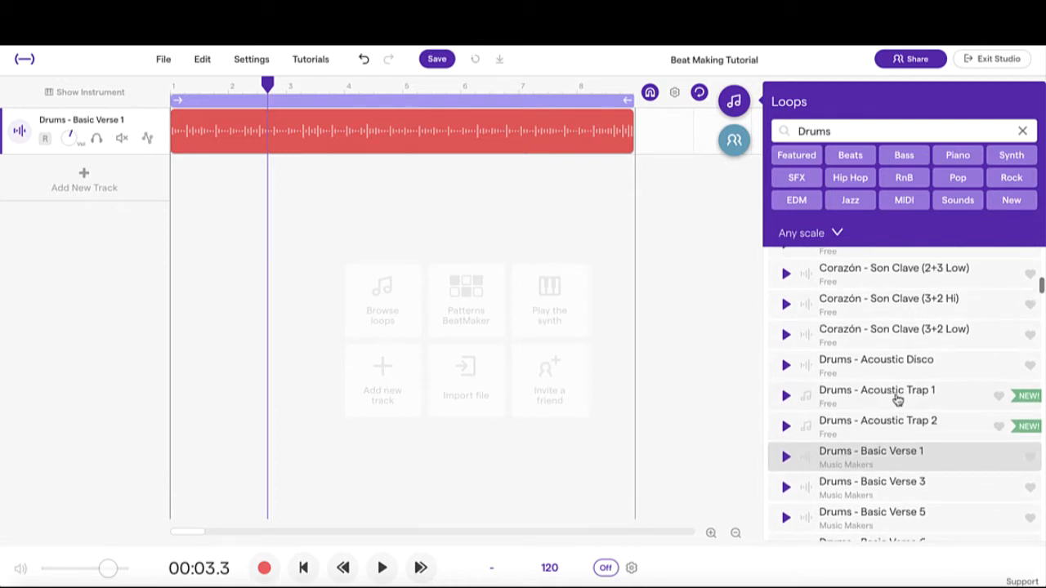
{"action": "left_click_drag", "start_coordinate": [869, 403], "coordinate": [168, 175]}
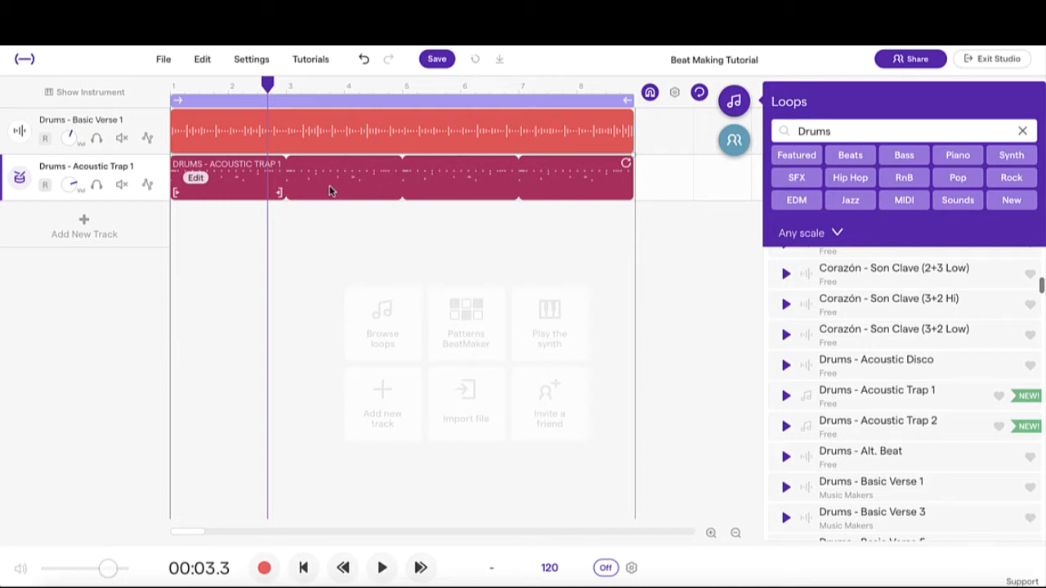
Play the Drums - Basic Verse 1 track in solo and turn its solo off
{"action": "left_click", "coordinate": [96, 138]}
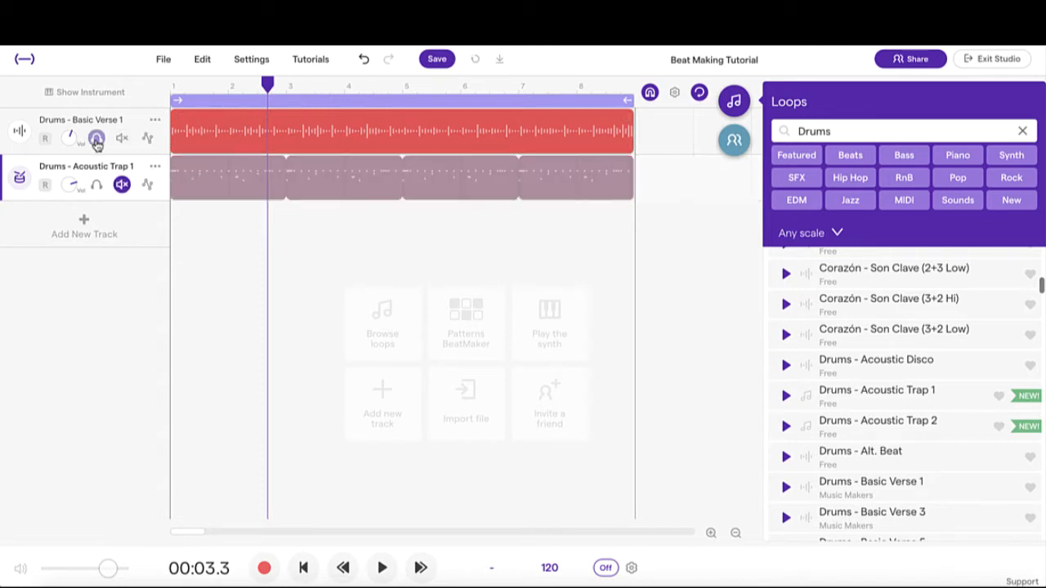
{"action": "key", "text": "space"}
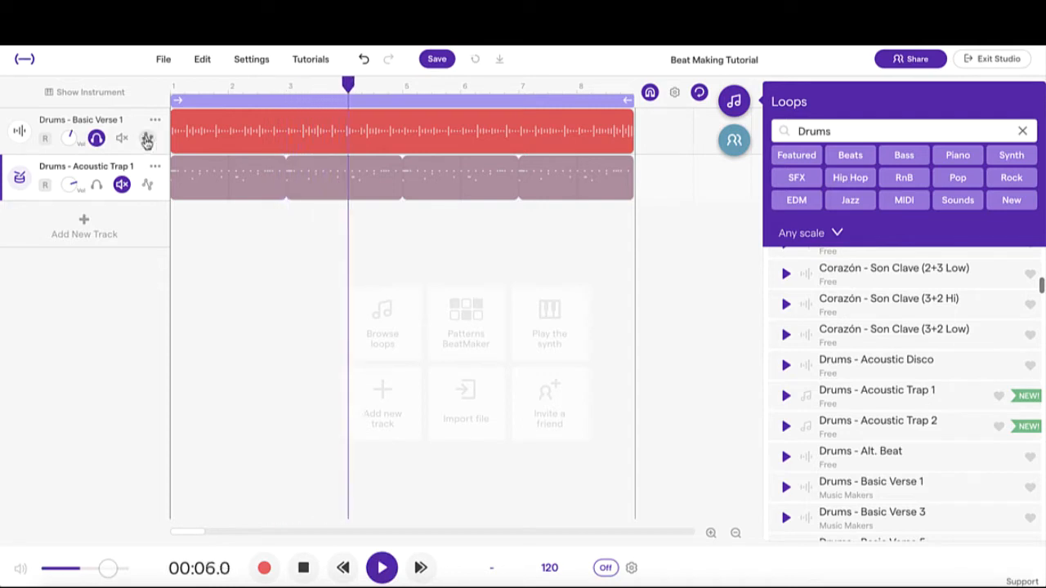
{"action": "key", "text": "space"}
{"action": "left_click", "coordinate": [97, 138]}
Play the Drums - Acoustic Trap 1 track in solo and turn its solo off
{"action": "left_click", "coordinate": [96, 185]}
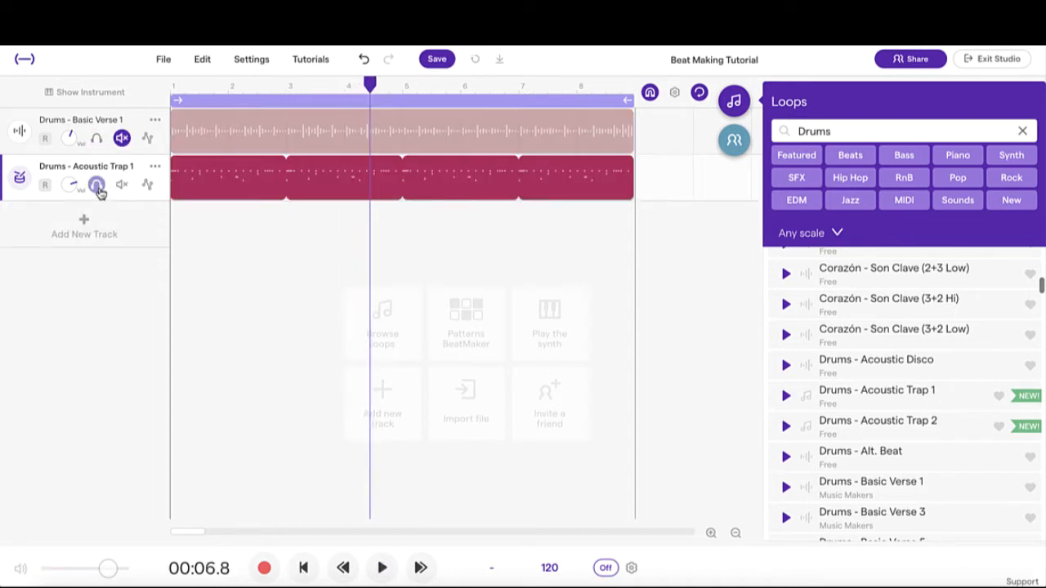
{"action": "mouse_move", "coordinate": [203, 178]}
{"action": "key", "text": "space"}
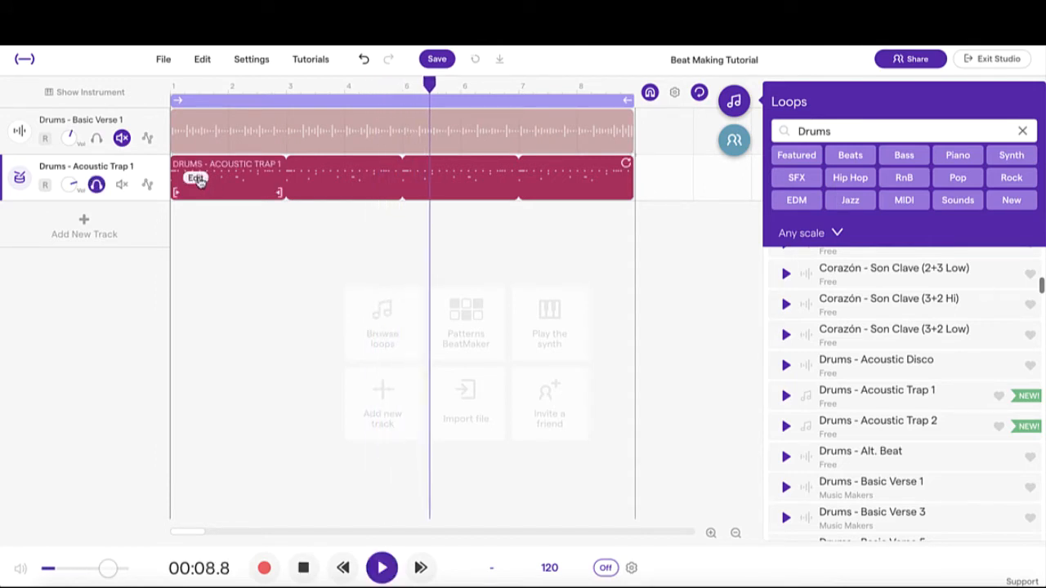
{"action": "key", "text": "space"}
{"action": "left_click", "coordinate": [97, 186]}
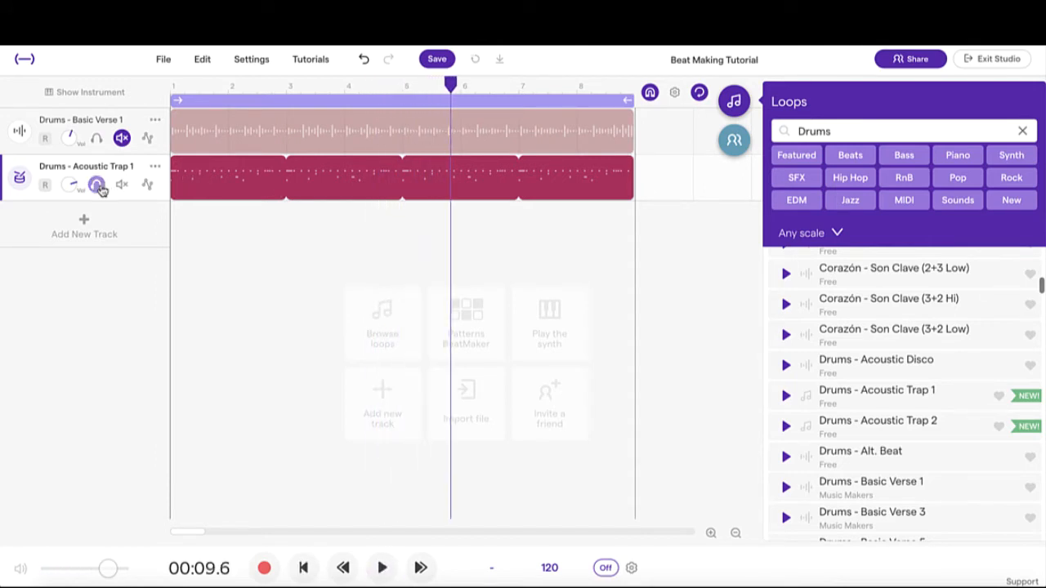
{"action": "left_click", "coordinate": [97, 186]}
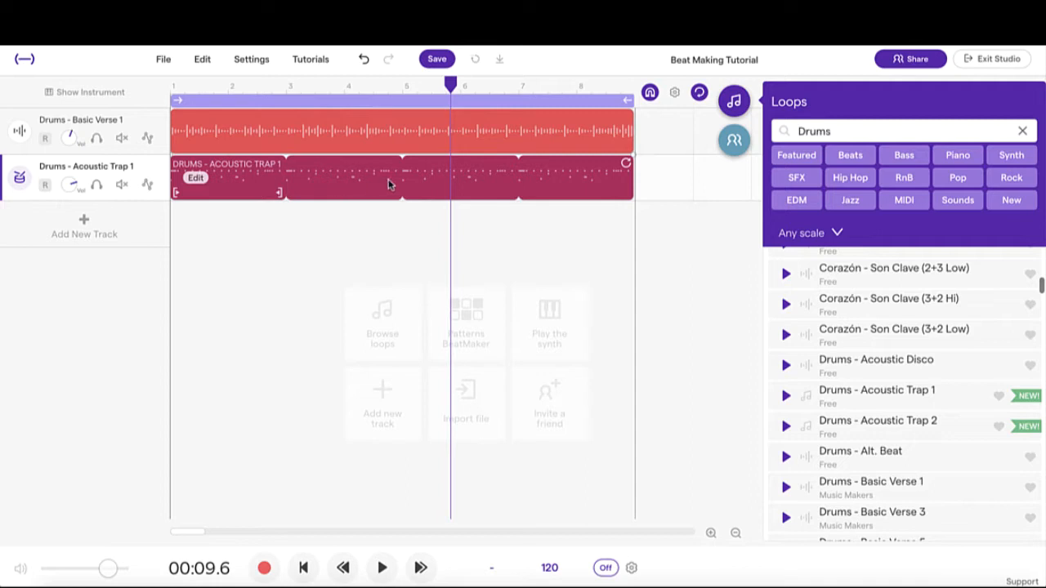
Open the Drums - Acoustic Trap 1 region in the pattern editor, quantize its notes, and close the loop library
{"action": "double_click", "coordinate": [339, 185]}
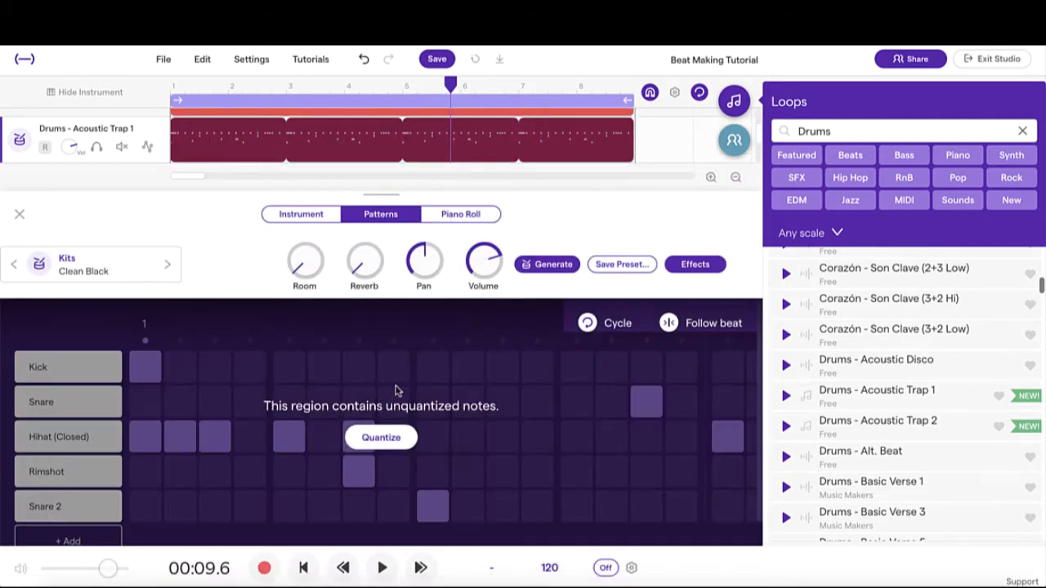
{"action": "left_click", "coordinate": [381, 442]}
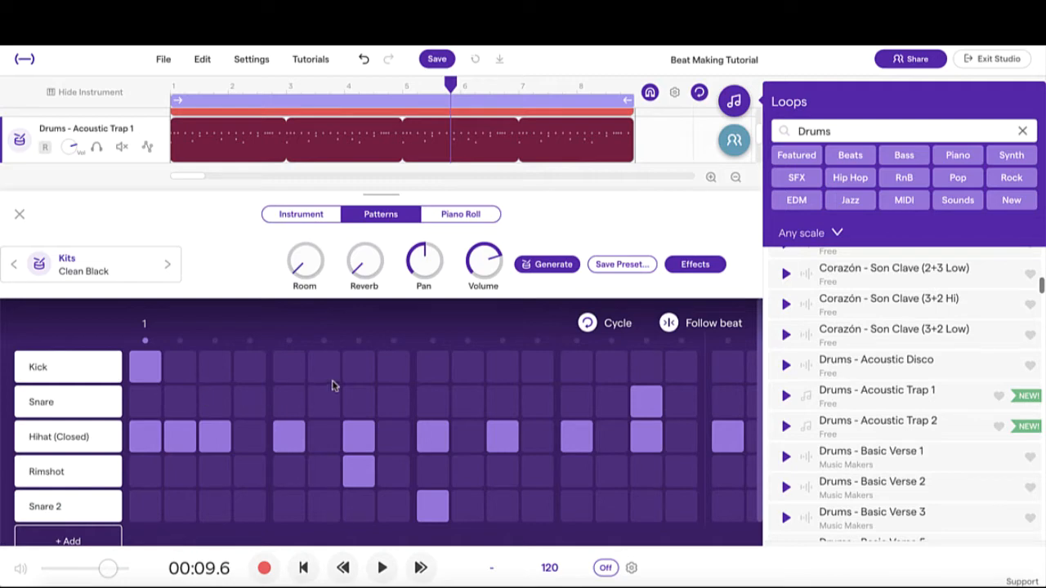
{"action": "left_click_drag", "start_coordinate": [189, 87], "coordinate": [149, 81]}
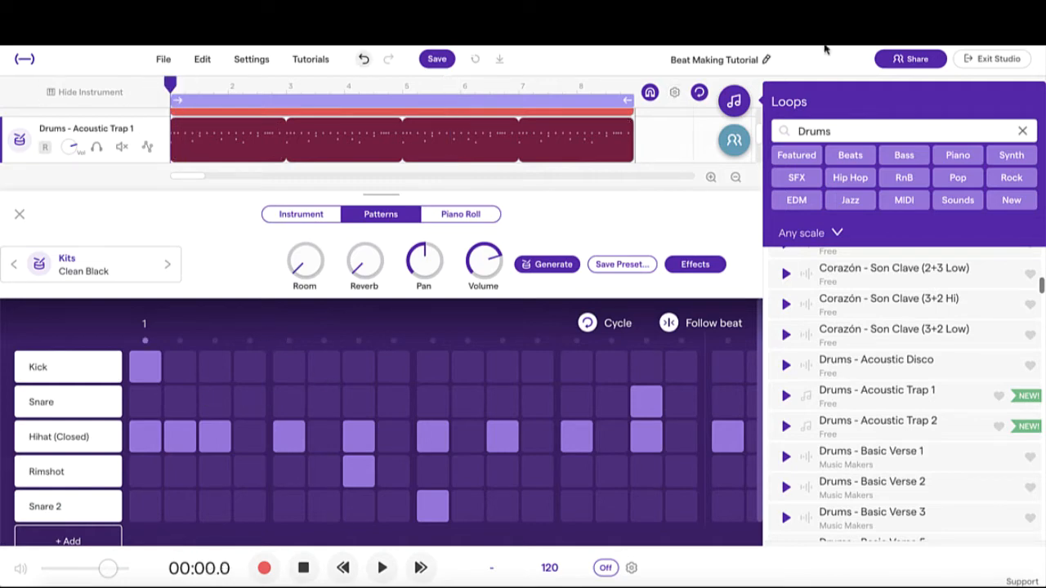
{"action": "left_click", "coordinate": [738, 101]}
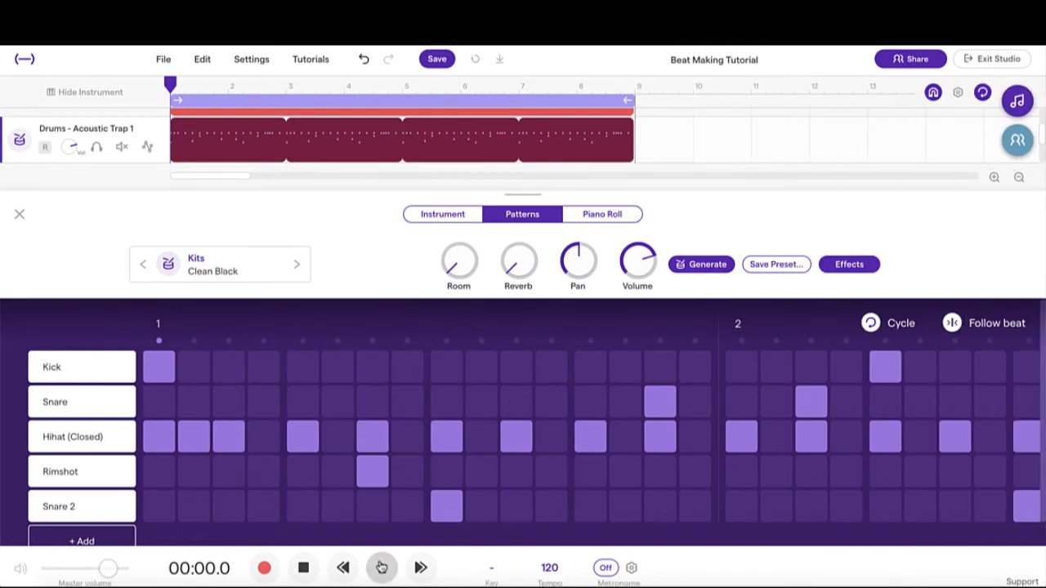
Play the quantized Drums - Acoustic Trap 1 pattern in solo and return the playhead to the start
{"action": "left_click", "coordinate": [381, 567]}
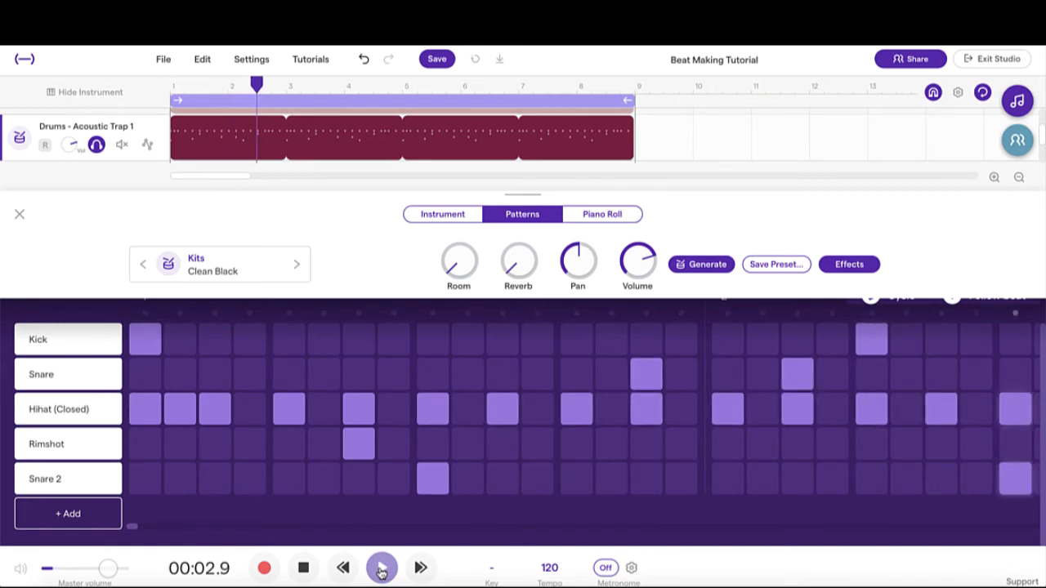
{"action": "scroll", "coordinate": [441, 445], "scroll_direction": "up", "scroll_amount": 1}
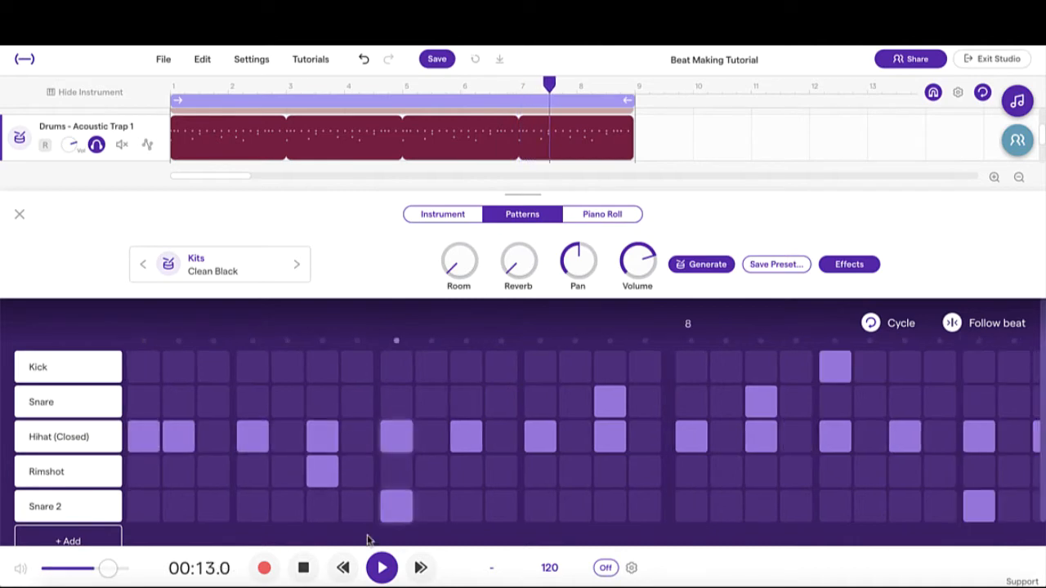
{"action": "left_click", "coordinate": [379, 569]}
{"action": "left_click", "coordinate": [380, 570]}
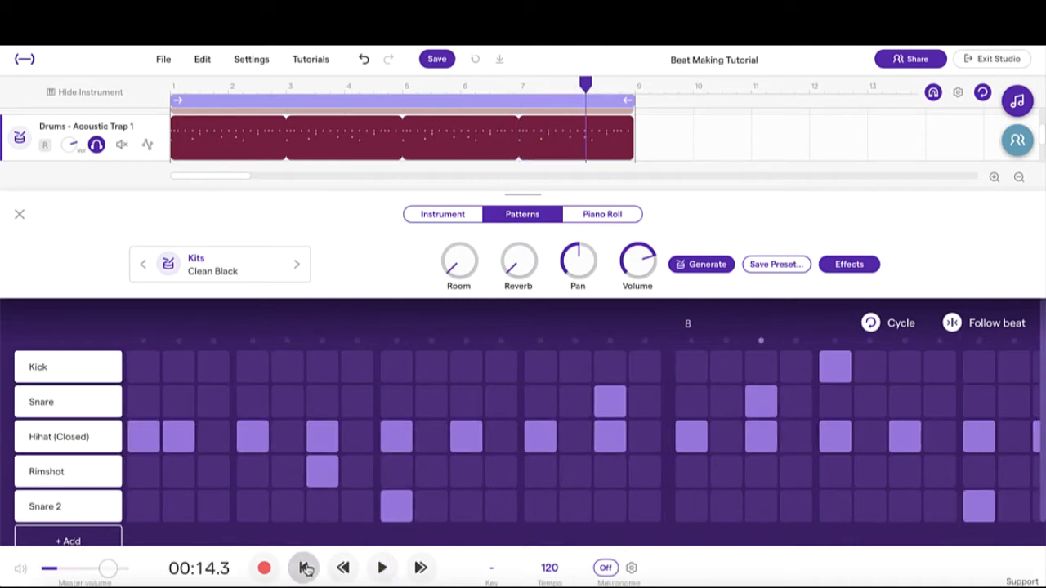
{"action": "left_click", "coordinate": [303, 569]}
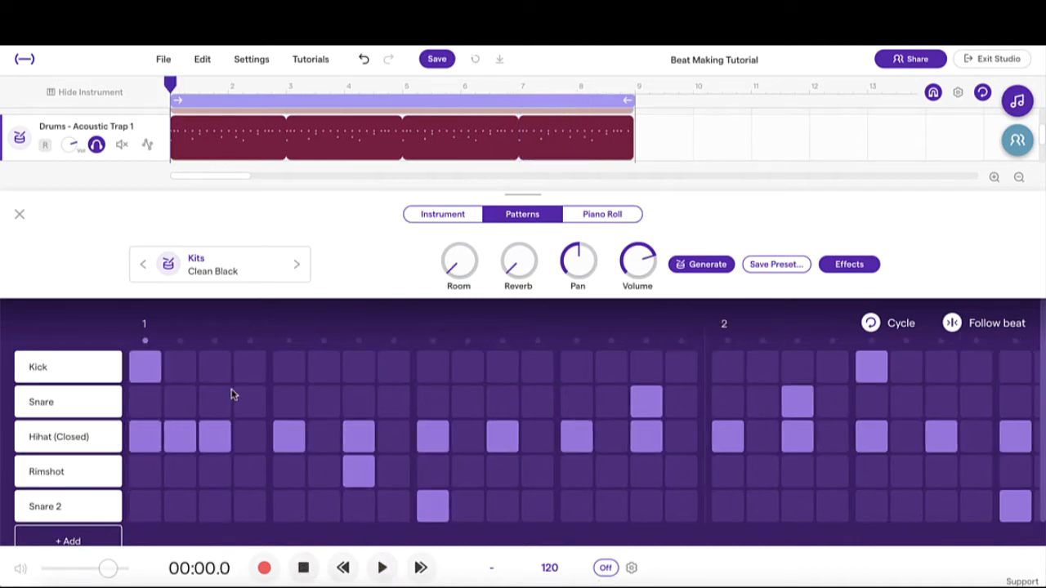
Paint extra notes in bar 1: Kick steps 3-8, Snare 8-13, every row at step 14, Snare 2 steps 2-7 and Rimshot 10-12
{"action": "left_click_drag", "start_coordinate": [214, 367], "coordinate": [561, 401]}
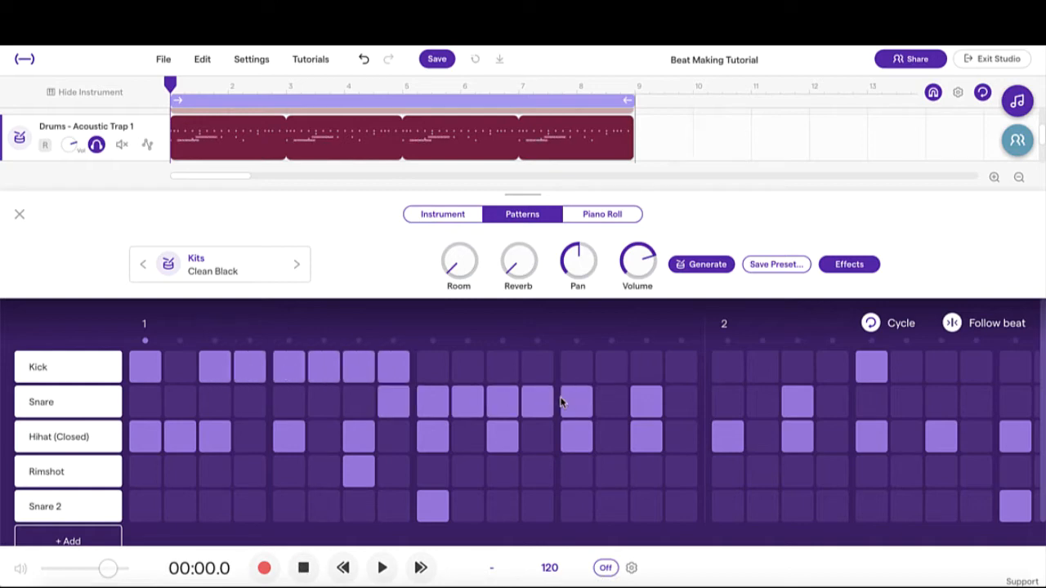
{"action": "left_click_drag", "start_coordinate": [614, 378], "coordinate": [626, 497]}
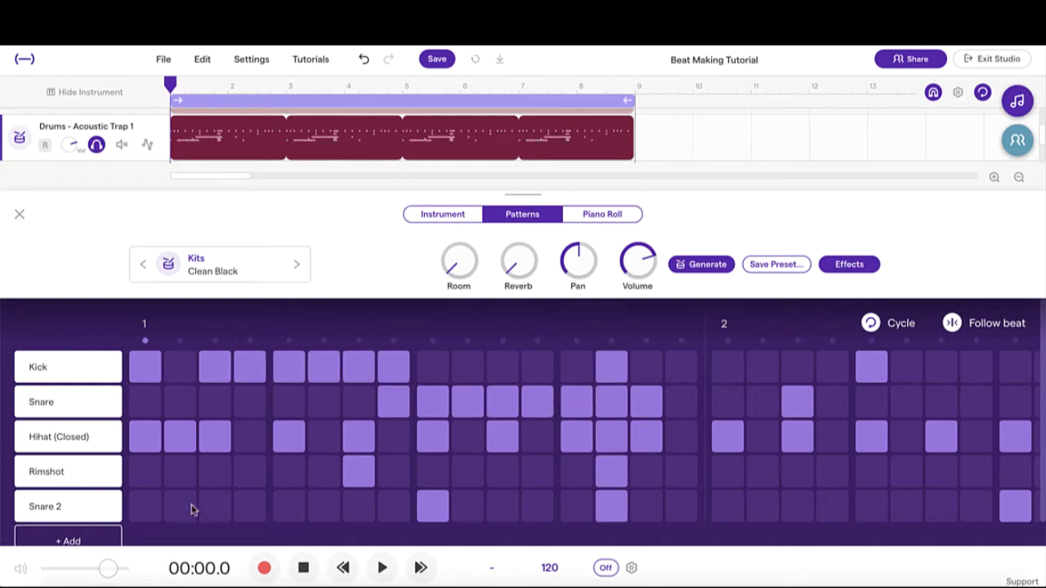
{"action": "left_click_drag", "start_coordinate": [191, 509], "coordinate": [367, 509]}
{"action": "left_click_drag", "start_coordinate": [482, 470], "coordinate": [527, 471]}
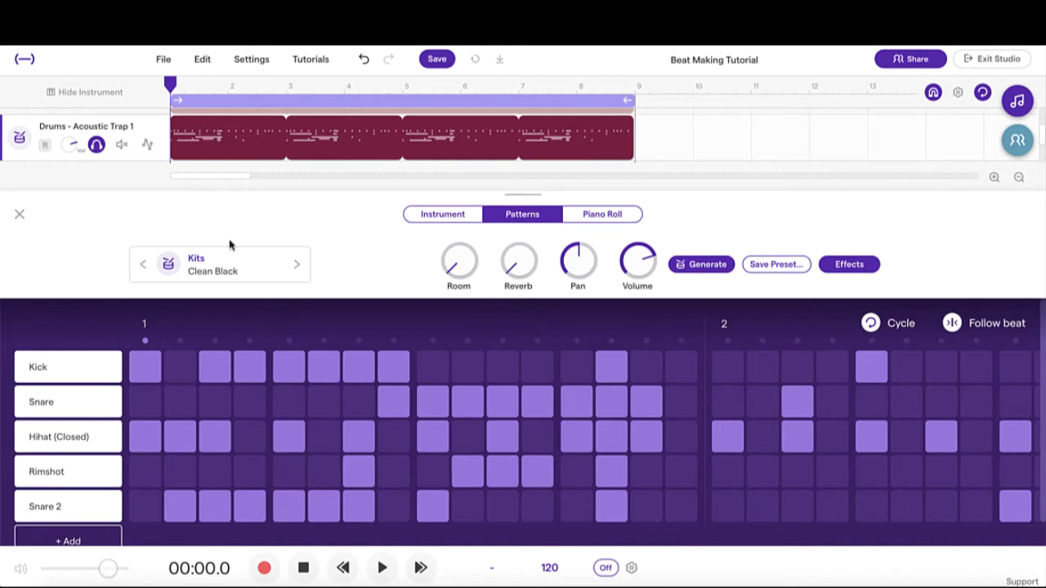
Paint scattered extra notes in bar 2 across the Kick, Snare, Hihat (Closed), Rimshot and Snare 2 rows
{"action": "mouse_move", "coordinate": [194, 135]}
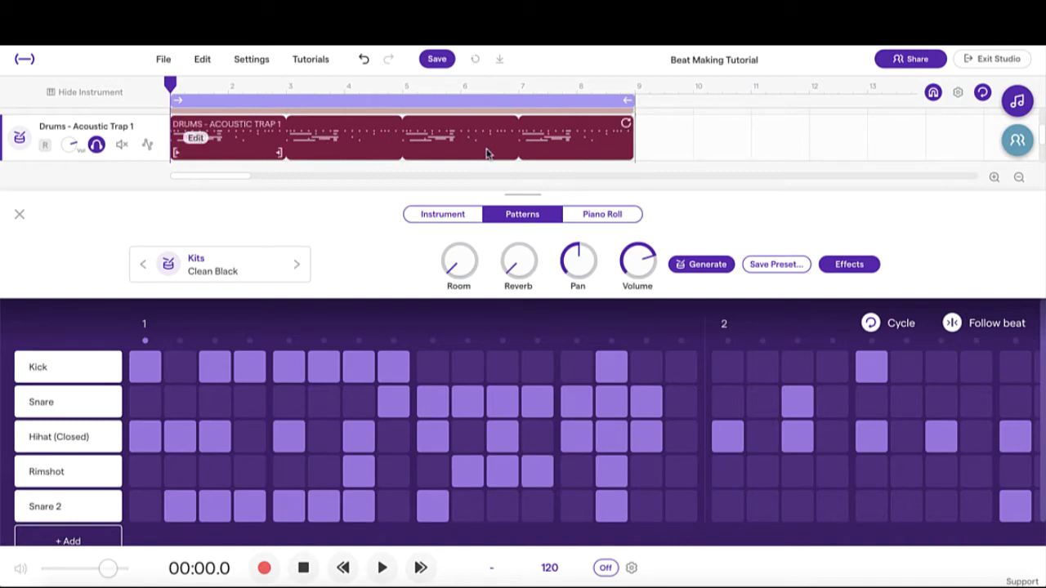
{"action": "scroll", "coordinate": [609, 373], "scroll_direction": "right", "scroll_amount": 5}
{"action": "left_click_drag", "start_coordinate": [655, 380], "coordinate": [897, 397]}
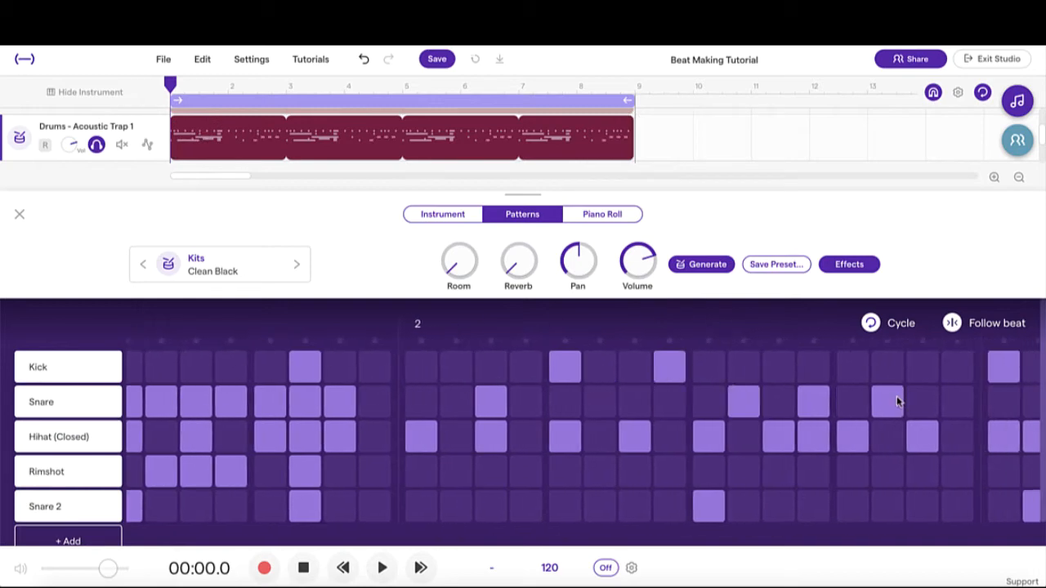
{"action": "mouse_move", "coordinate": [557, 507]}
{"action": "left_mouse_down"}
{"action": "mouse_move", "coordinate": [586, 505]}
{"action": "mouse_move", "coordinate": [570, 416]}
{"action": "mouse_move", "coordinate": [495, 380]}
{"action": "left_mouse_up"}
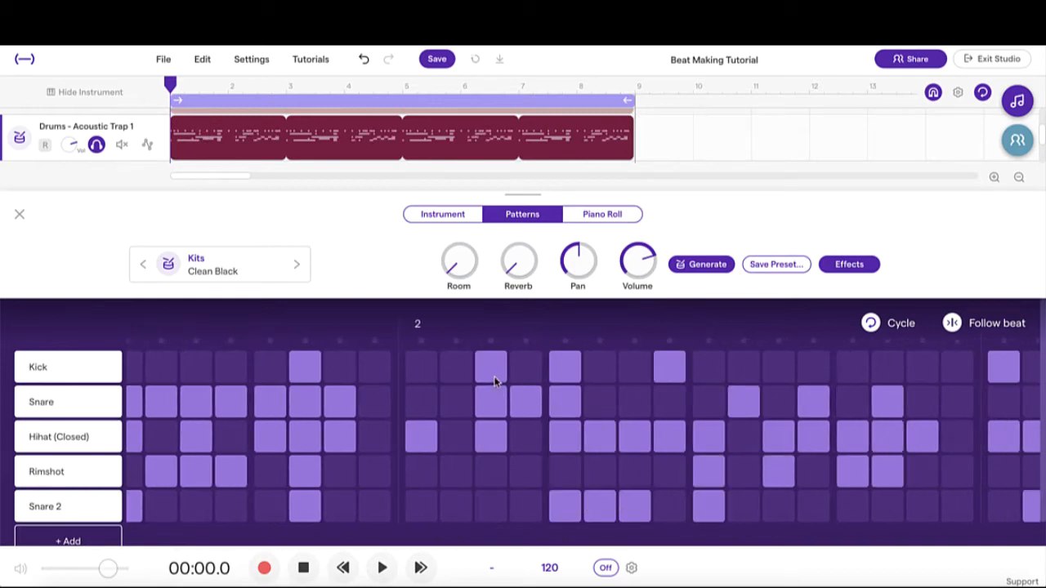
Play the edited drum pattern from the start and stop it partway through bar 3
{"action": "scroll", "coordinate": [495, 381], "scroll_direction": "left", "scroll_amount": 5}
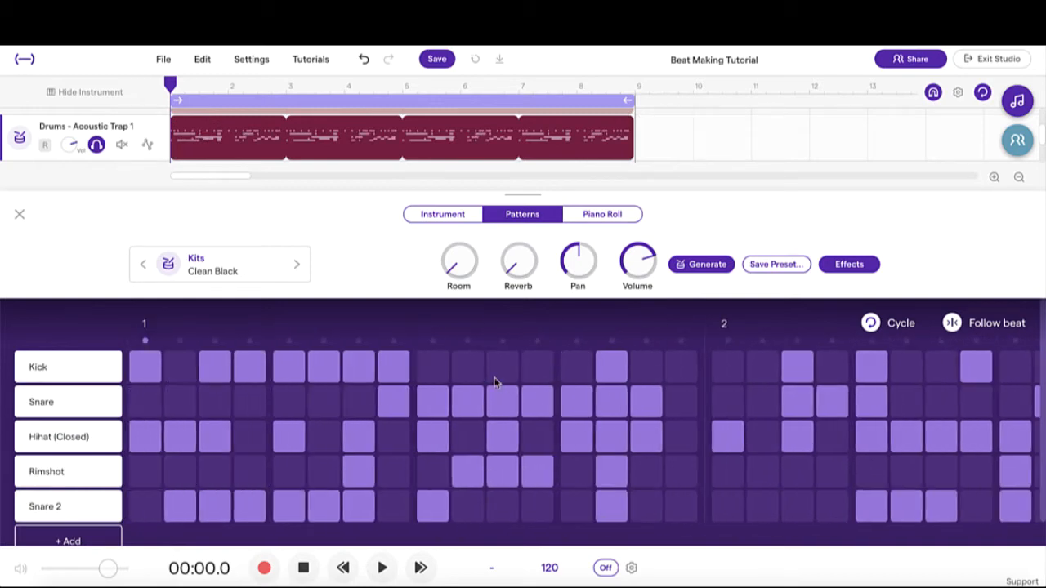
{"action": "left_click", "coordinate": [384, 574]}
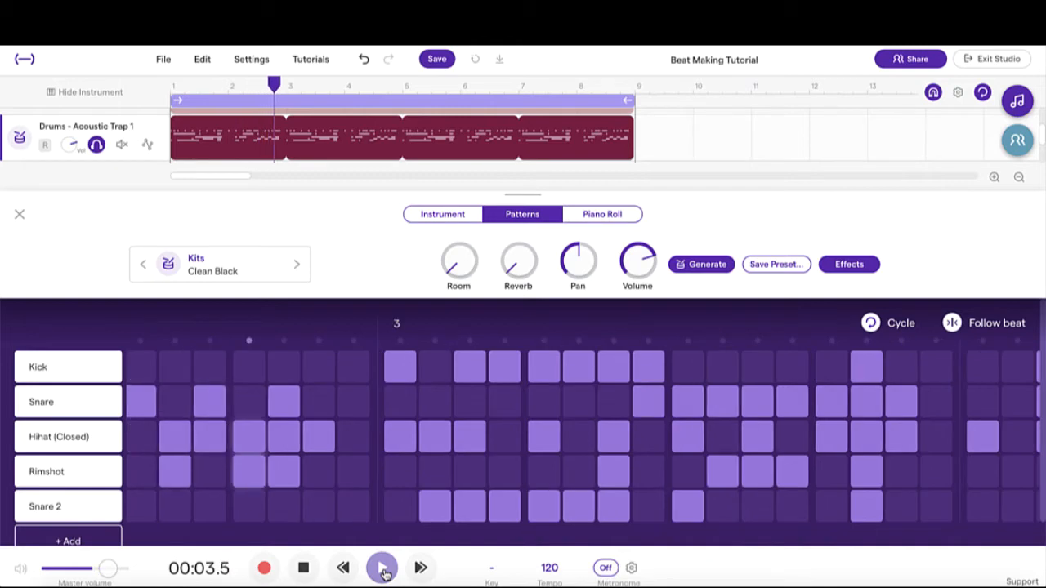
{"action": "left_click", "coordinate": [302, 569]}
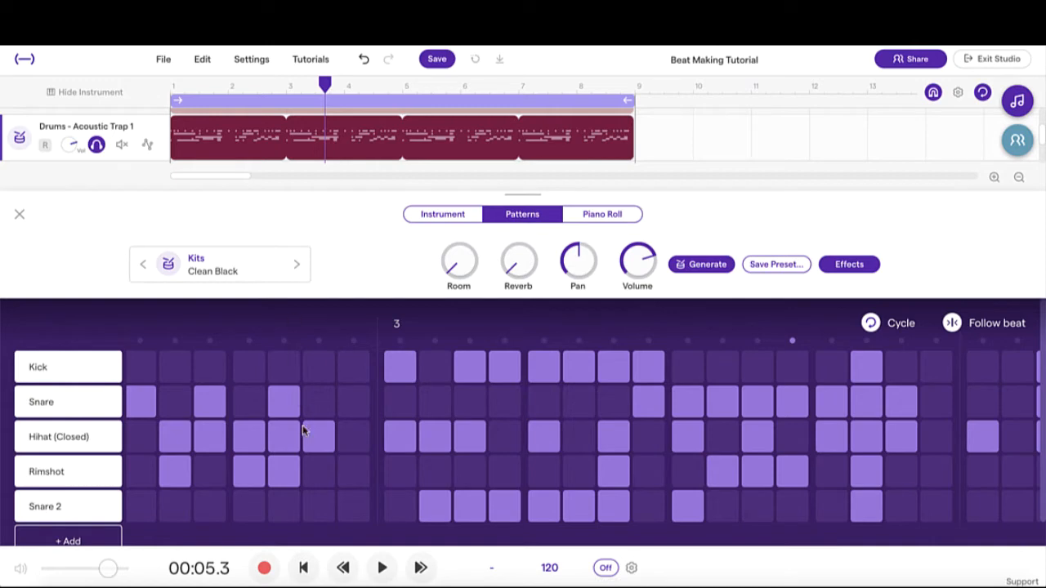
{"action": "mouse_move", "coordinate": [225, 134]}
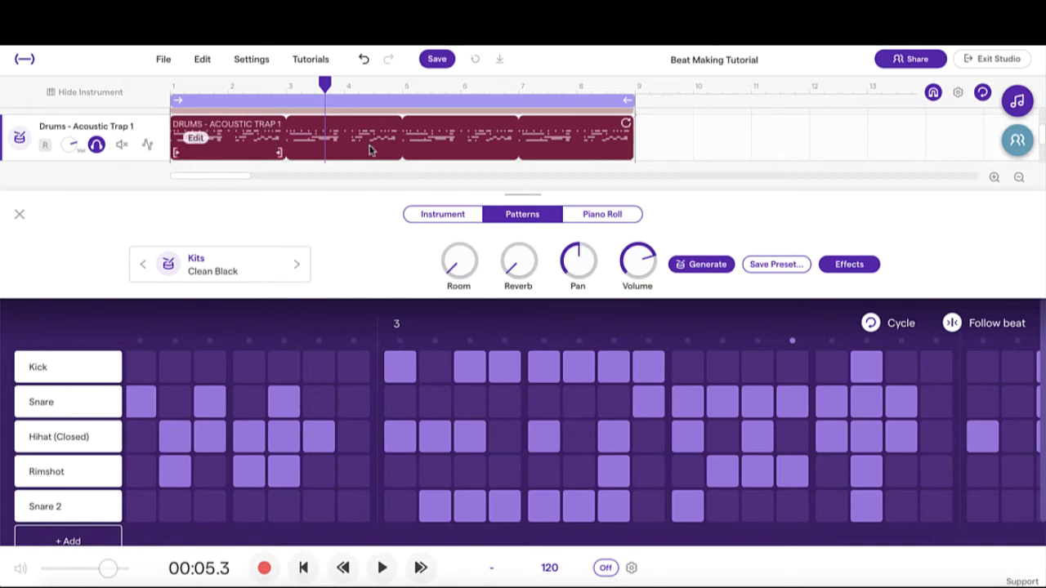
{"action": "scroll", "coordinate": [351, 438], "scroll_direction": "left", "scroll_amount": 10}
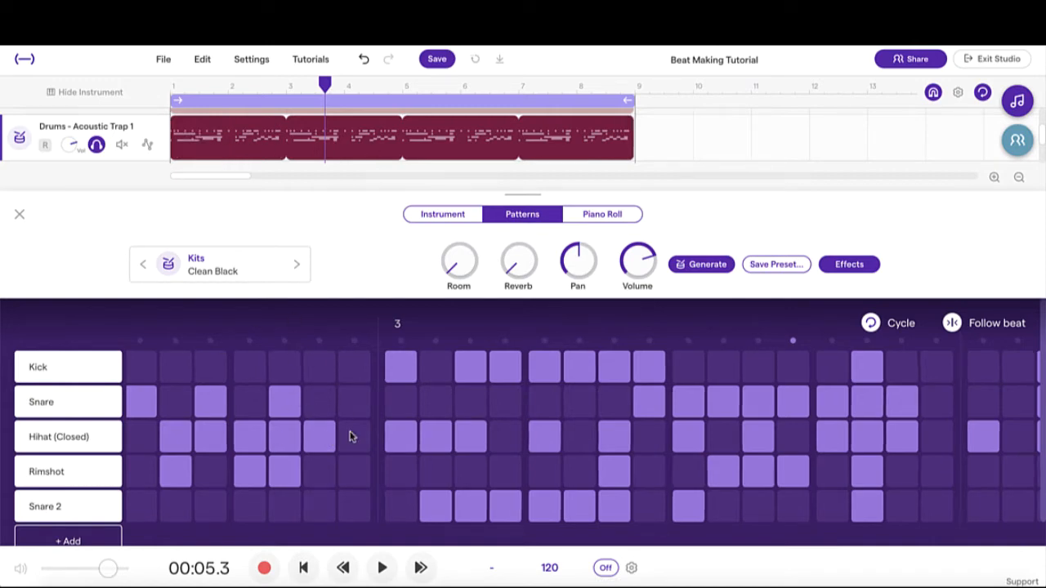
Close the Drums - Acoustic Trap 1 pattern editor and solo the Drums - Basic Verse 1 track instead
{"action": "left_click", "coordinate": [353, 437]}
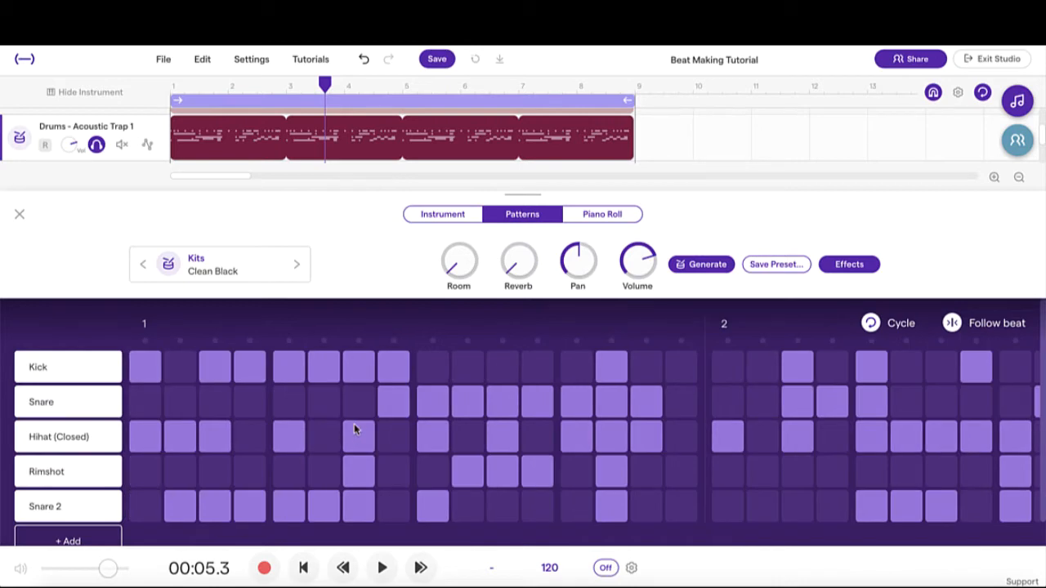
{"action": "scroll", "coordinate": [284, 145], "scroll_direction": "up", "scroll_amount": 2}
{"action": "scroll", "coordinate": [284, 142], "scroll_direction": "up", "scroll_amount": 1}
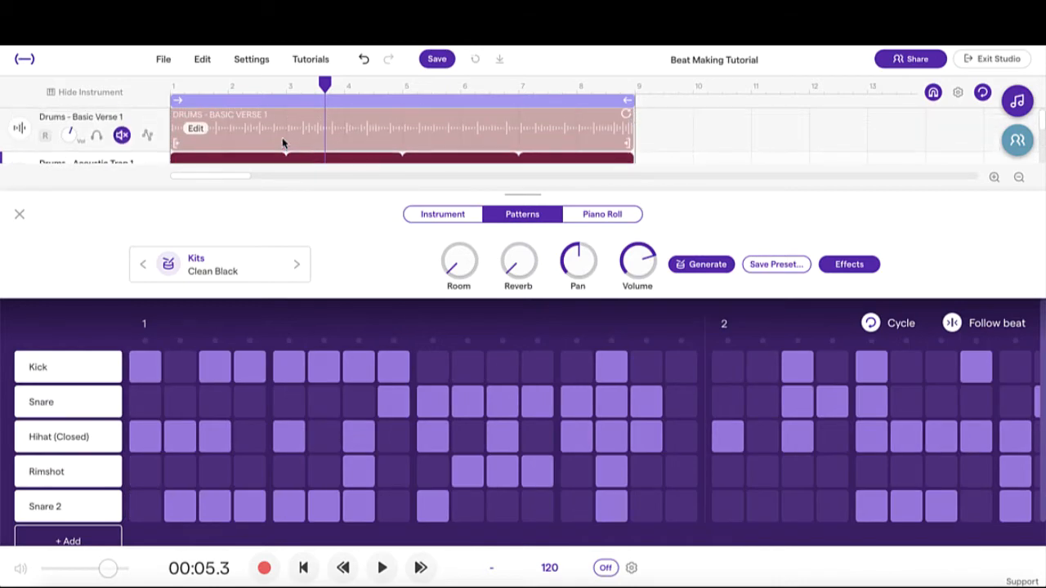
{"action": "scroll", "coordinate": [310, 124], "scroll_direction": "down", "scroll_amount": 1}
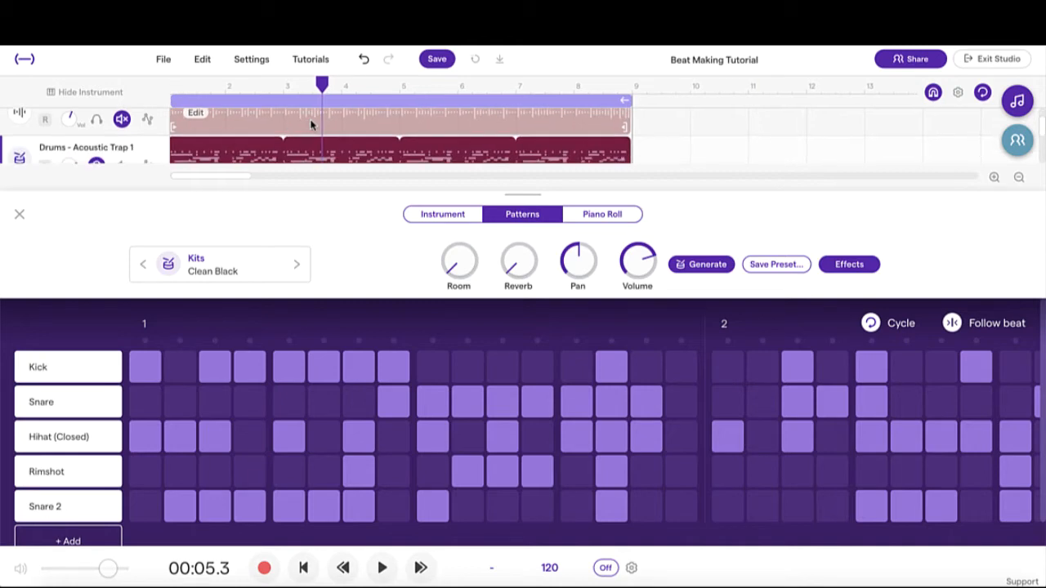
{"action": "left_click", "coordinate": [20, 217]}
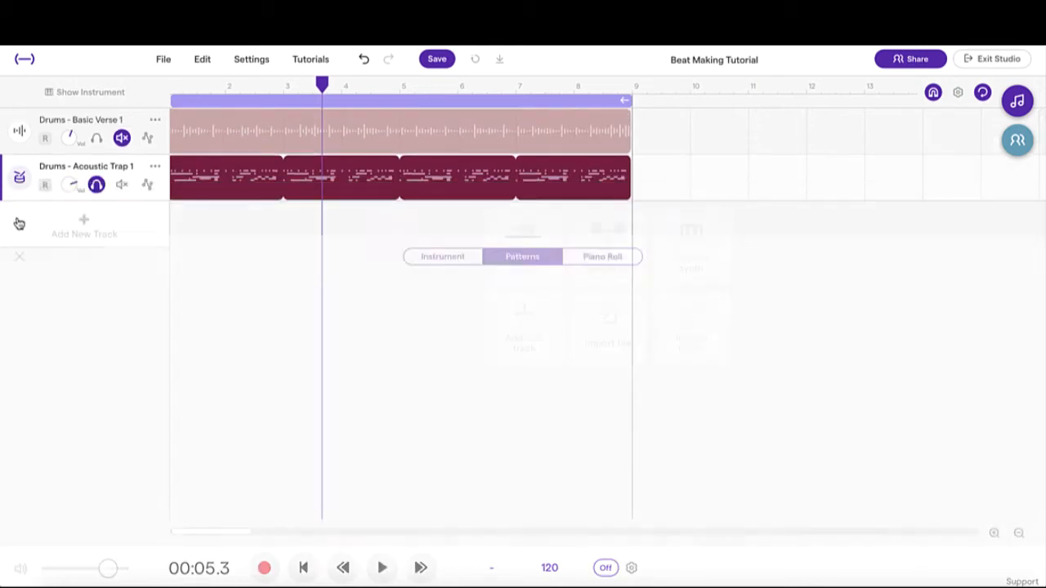
{"action": "left_click", "coordinate": [96, 138]}
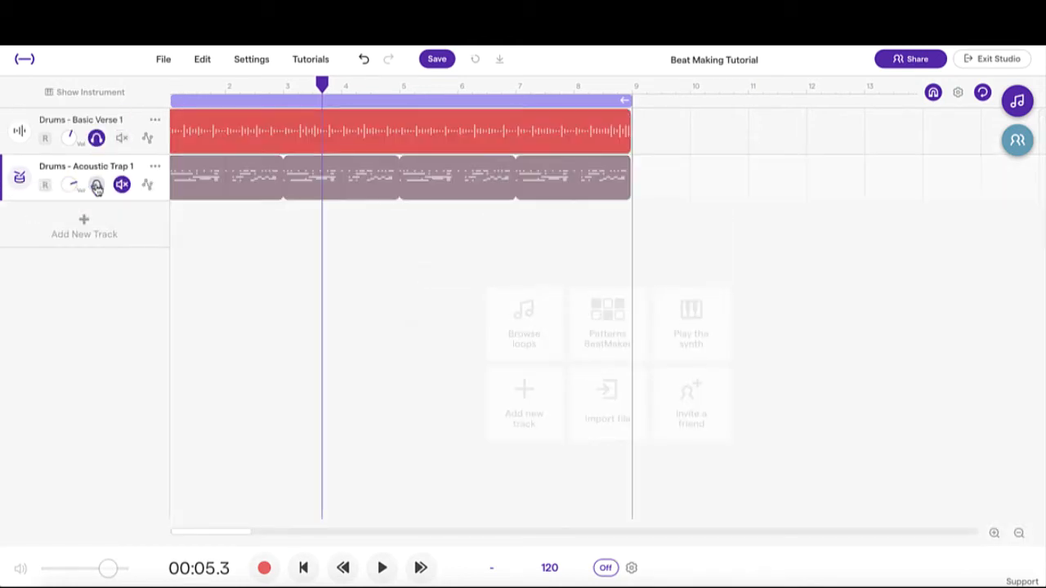
{"action": "left_click", "coordinate": [300, 139]}
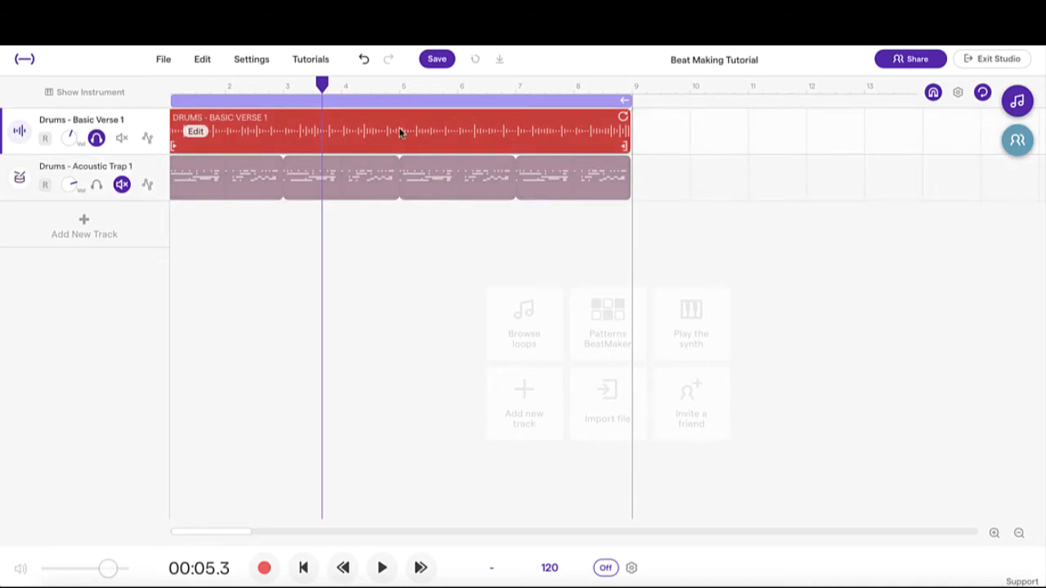
Compare the audio settings of Drums - Basic Verse 1 with the instrument and pattern grid of Drums - Acoustic Trap 1
{"action": "left_click", "coordinate": [20, 132]}
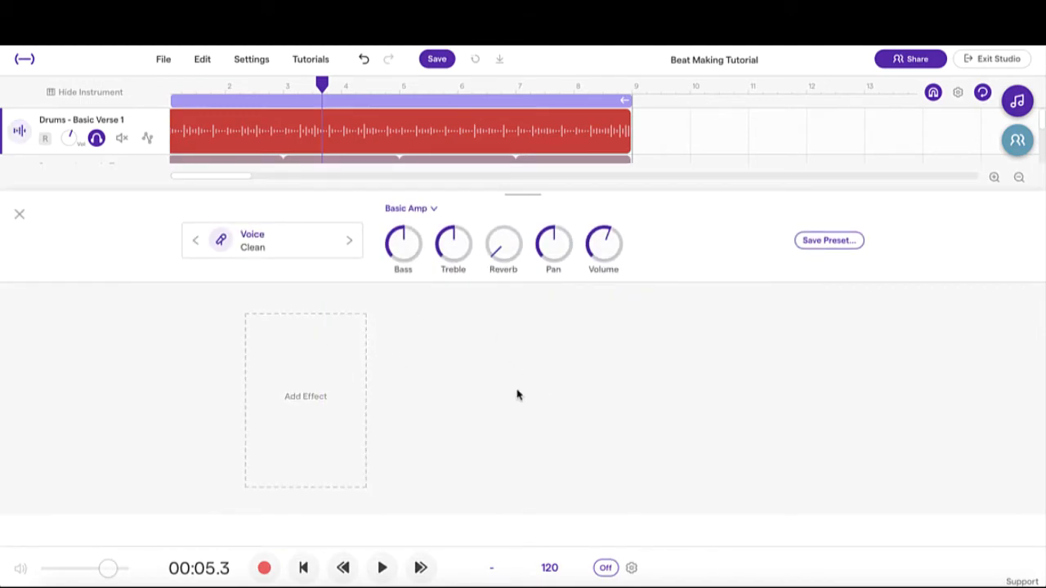
{"action": "left_click", "coordinate": [19, 215]}
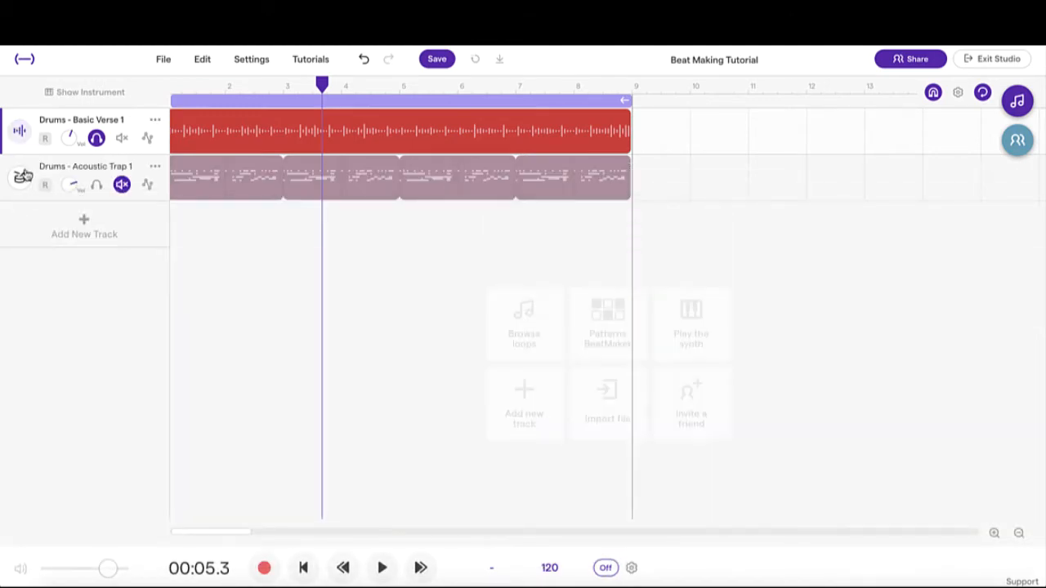
{"action": "left_click", "coordinate": [19, 181]}
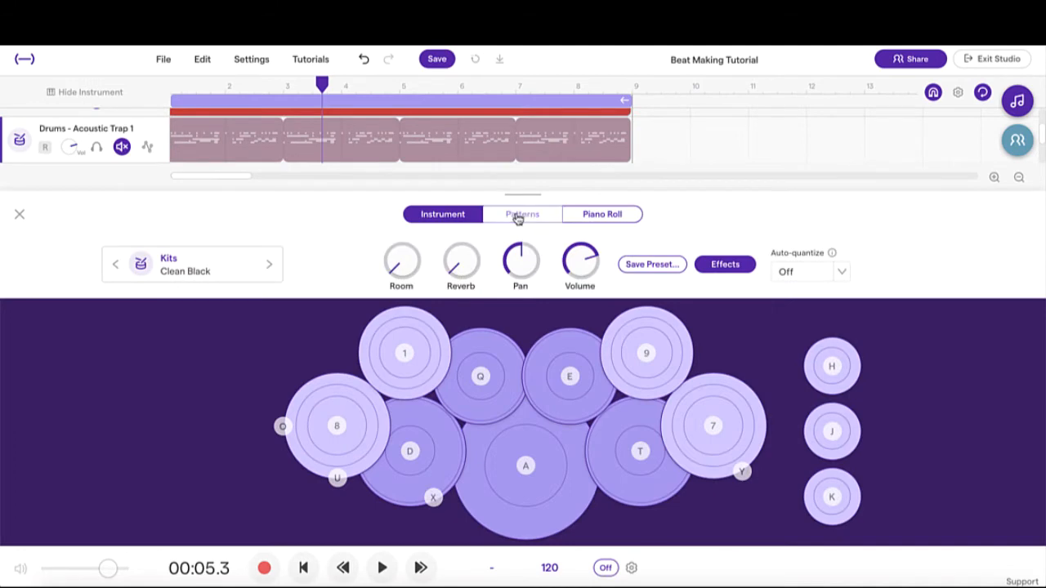
{"action": "left_click", "coordinate": [517, 217]}
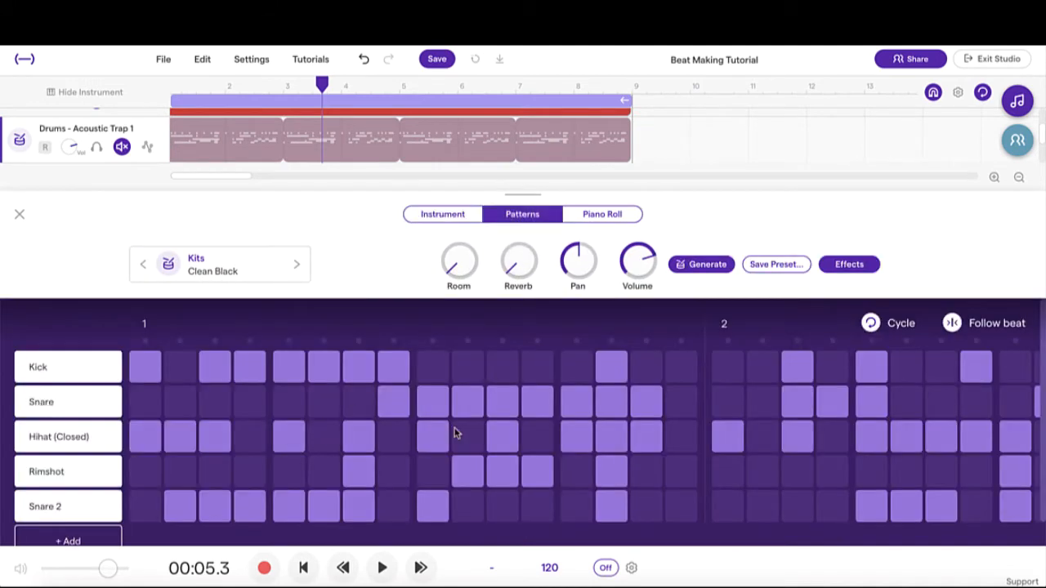
{"action": "mouse_move", "coordinate": [364, 141]}
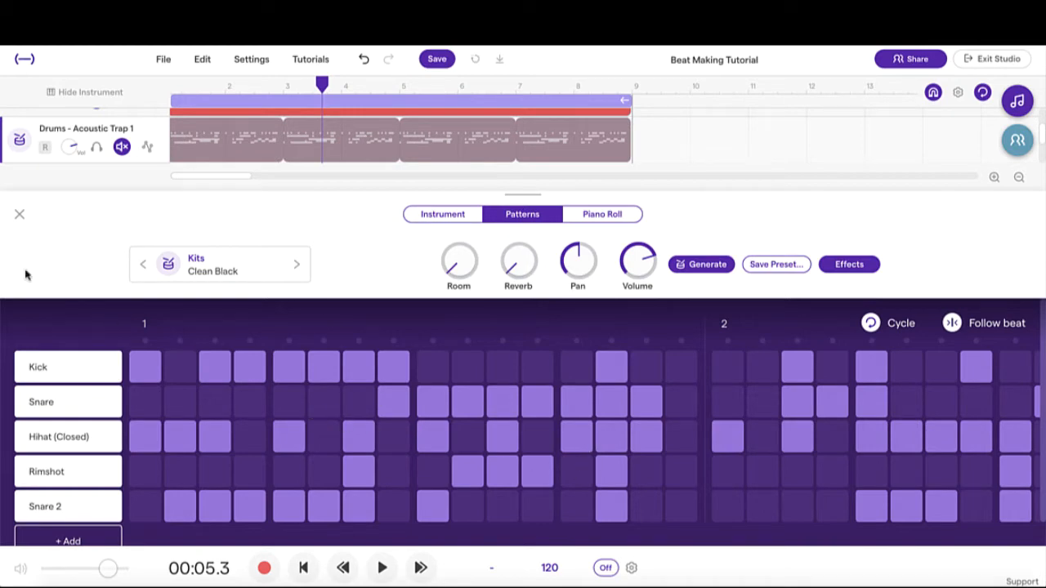
{"action": "left_click", "coordinate": [20, 214]}
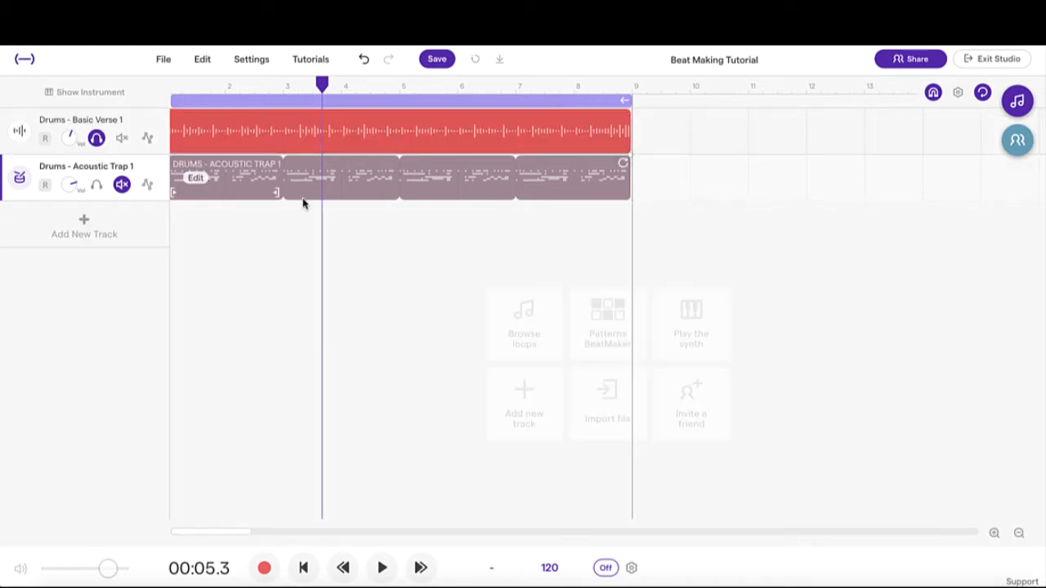
{"action": "mouse_move", "coordinate": [324, 142]}
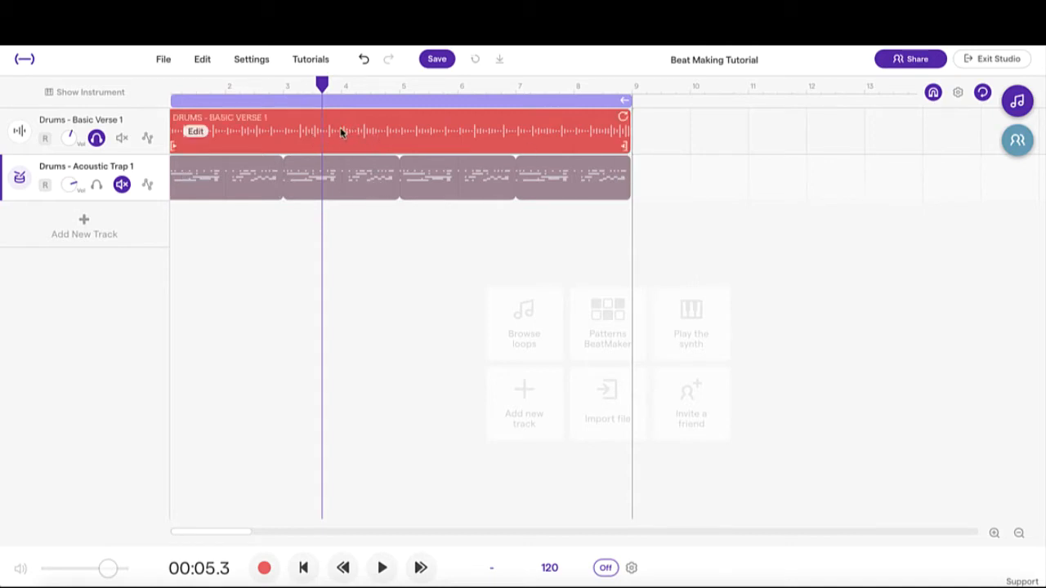
{"action": "mouse_move", "coordinate": [304, 196]}
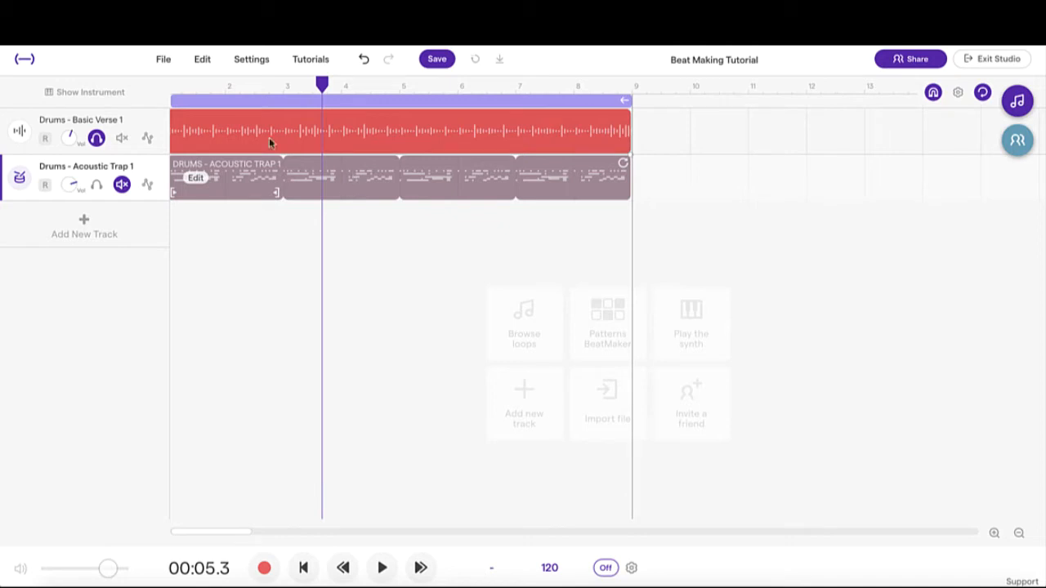
Start a new empty song without saving the changes to the current project
{"action": "left_click", "coordinate": [164, 61]}
{"action": "left_click", "coordinate": [203, 88]}
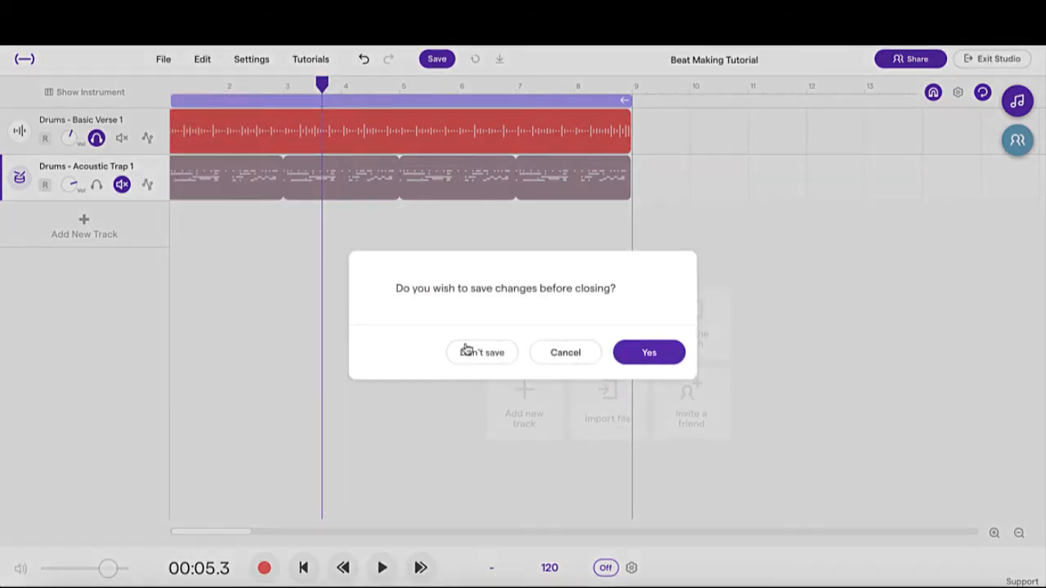
{"action": "left_click", "coordinate": [498, 359]}
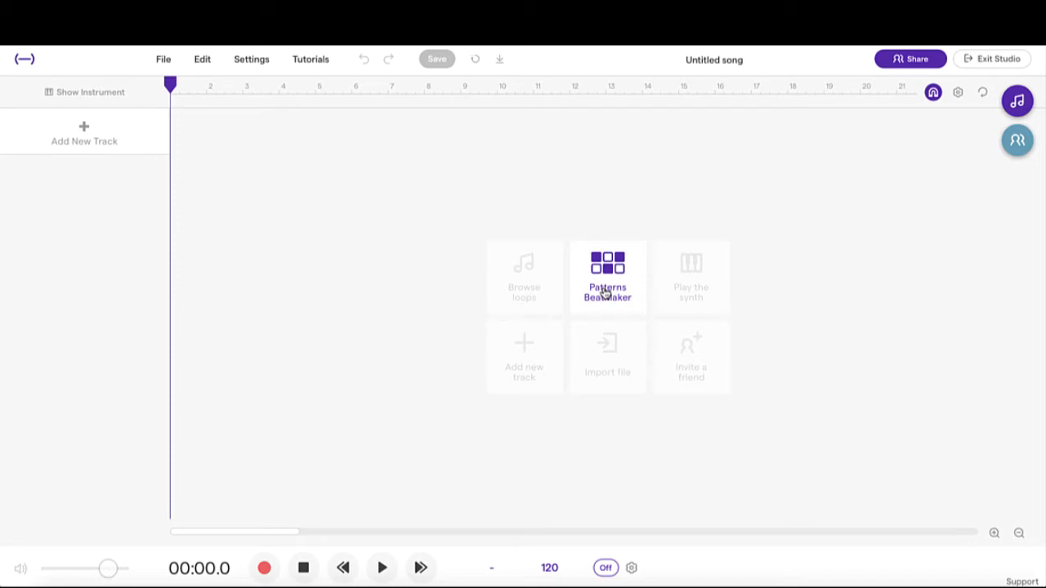
Add a Patterns Beatmaker track and look through the bars of its empty grid, ending at bar 1
{"action": "left_click", "coordinate": [561, 204]}
{"action": "left_click", "coordinate": [615, 294]}
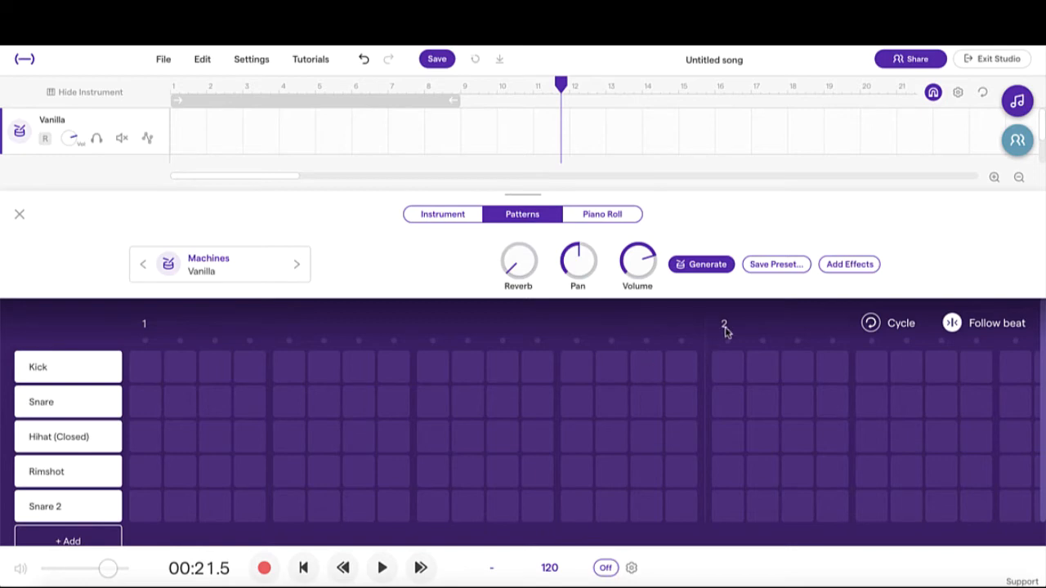
{"action": "scroll", "coordinate": [726, 332], "scroll_direction": "right", "scroll_amount": 3}
{"action": "scroll", "coordinate": [619, 382], "scroll_direction": "right", "scroll_amount": 6}
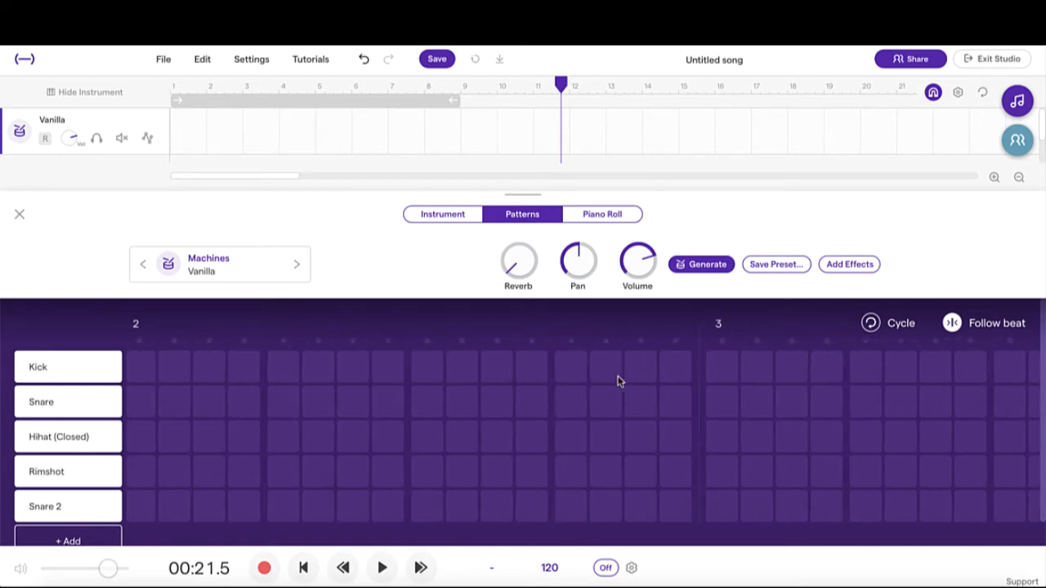
{"action": "scroll", "coordinate": [577, 341], "scroll_direction": "right", "scroll_amount": 5}
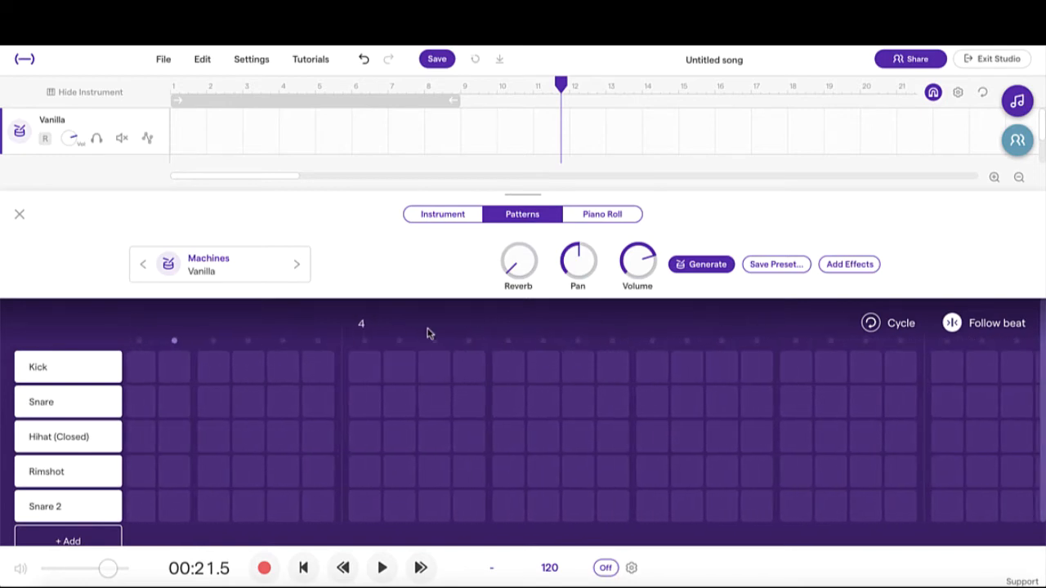
{"action": "scroll", "coordinate": [400, 332], "scroll_direction": "down", "scroll_amount": 1}
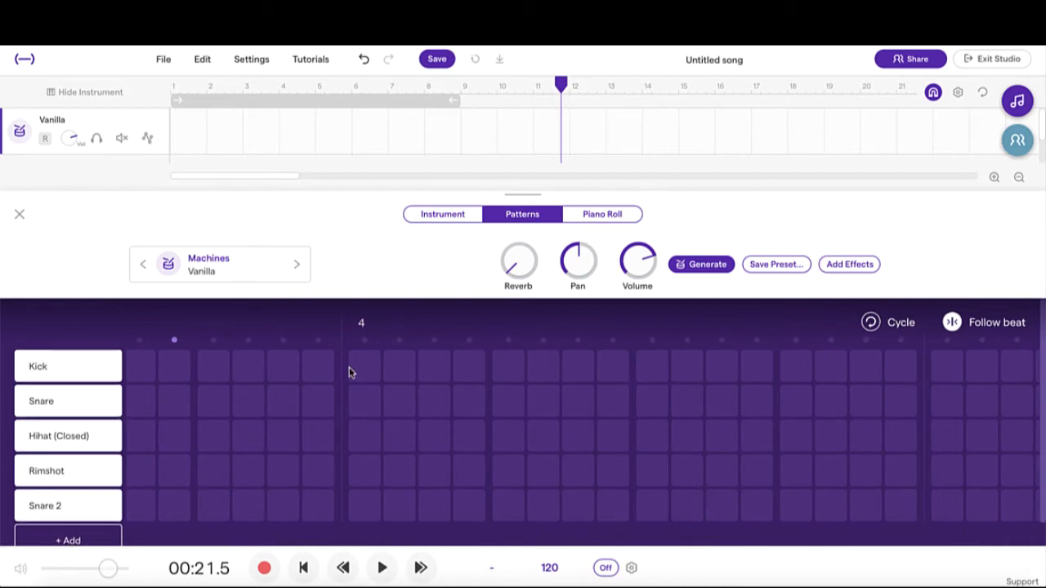
{"action": "scroll", "coordinate": [359, 373], "scroll_direction": "left", "scroll_amount": 12}
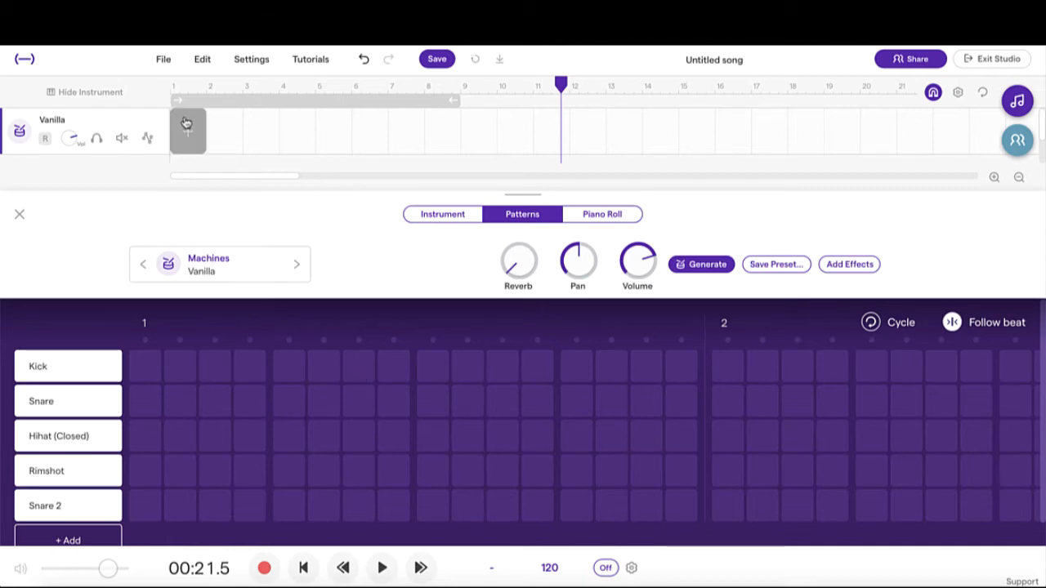
Return the playhead to the start and, with the timeline enlarged, step it through bar 1 to the starts of bars 2 and 3
{"action": "left_click", "coordinate": [173, 88]}
{"action": "left_click_drag", "start_coordinate": [174, 90], "coordinate": [162, 91]}
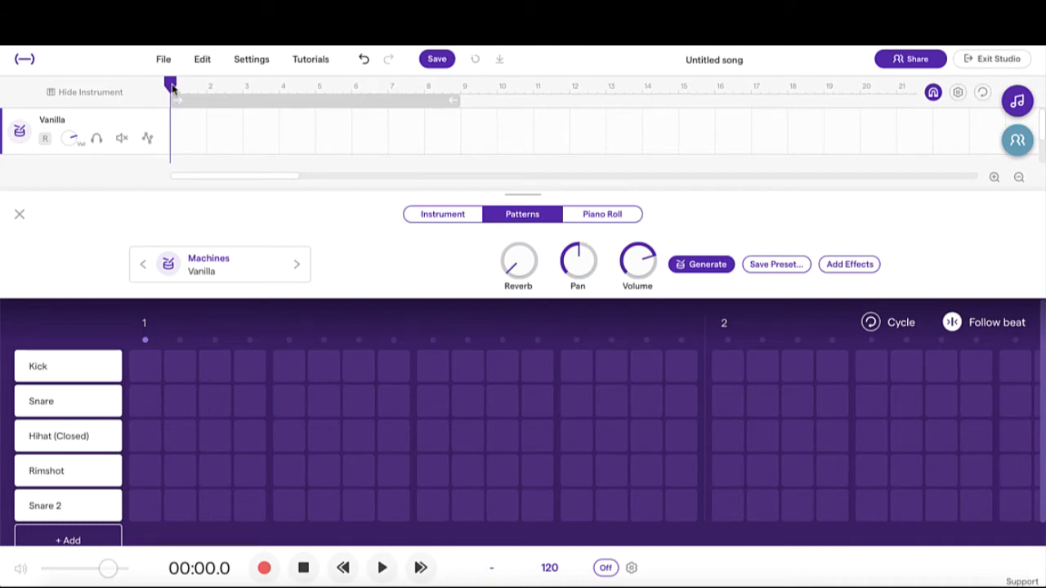
{"action": "left_click_drag", "start_coordinate": [171, 87], "coordinate": [198, 85]}
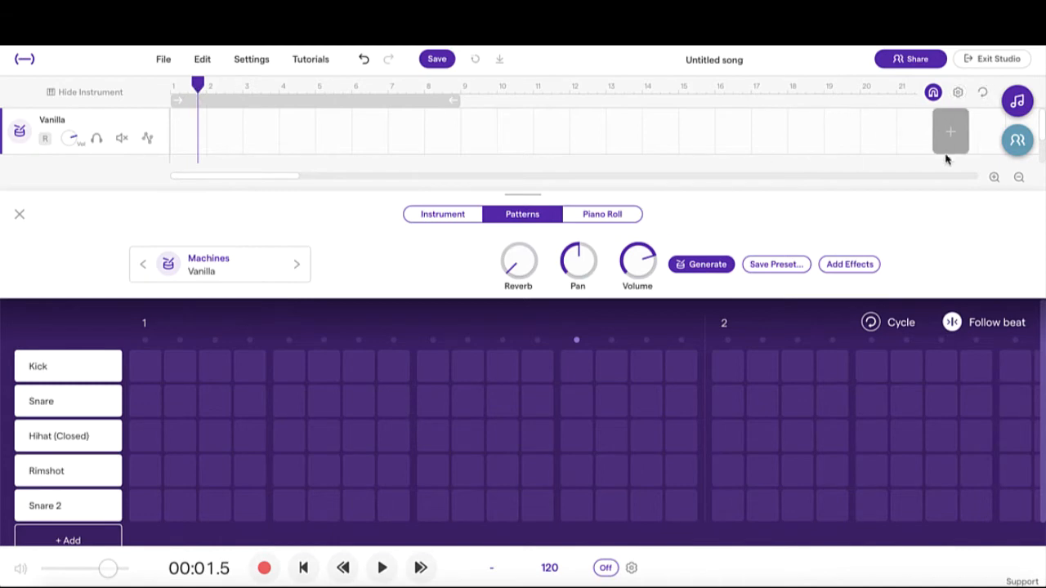
{"action": "left_click", "coordinate": [995, 178]}
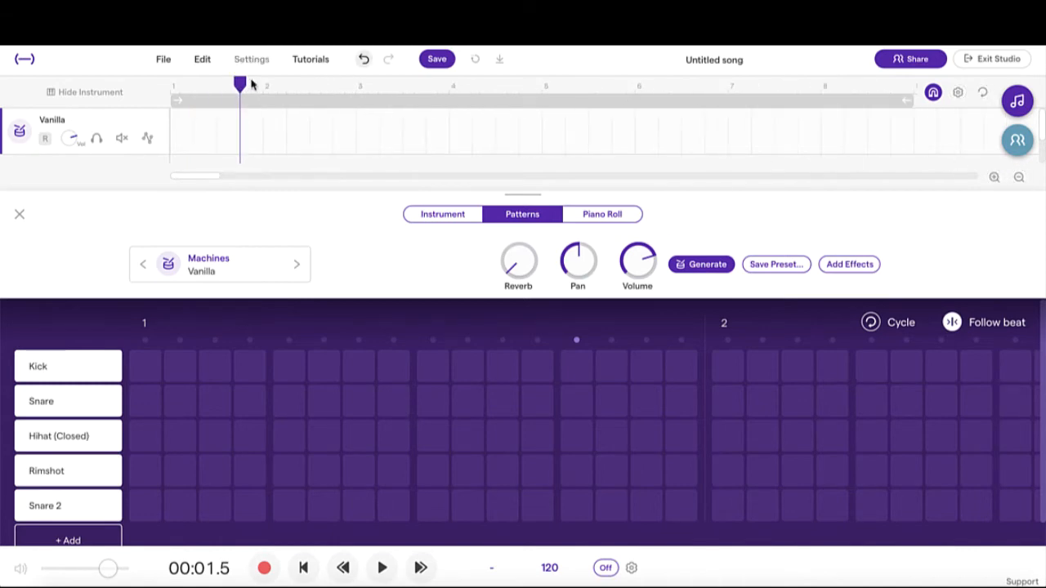
{"action": "mouse_move", "coordinate": [240, 85]}
{"action": "left_mouse_down"}
{"action": "mouse_move", "coordinate": [182, 85]}
{"action": "mouse_move", "coordinate": [252, 85]}
{"action": "mouse_move", "coordinate": [205, 85]}
{"action": "left_mouse_up"}
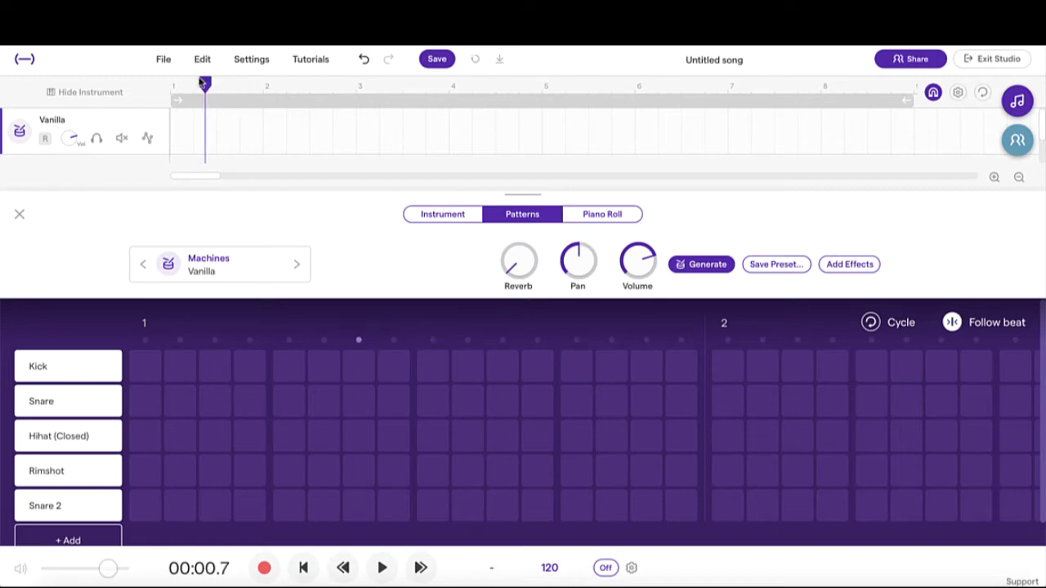
{"action": "left_click_drag", "start_coordinate": [205, 84], "coordinate": [265, 87]}
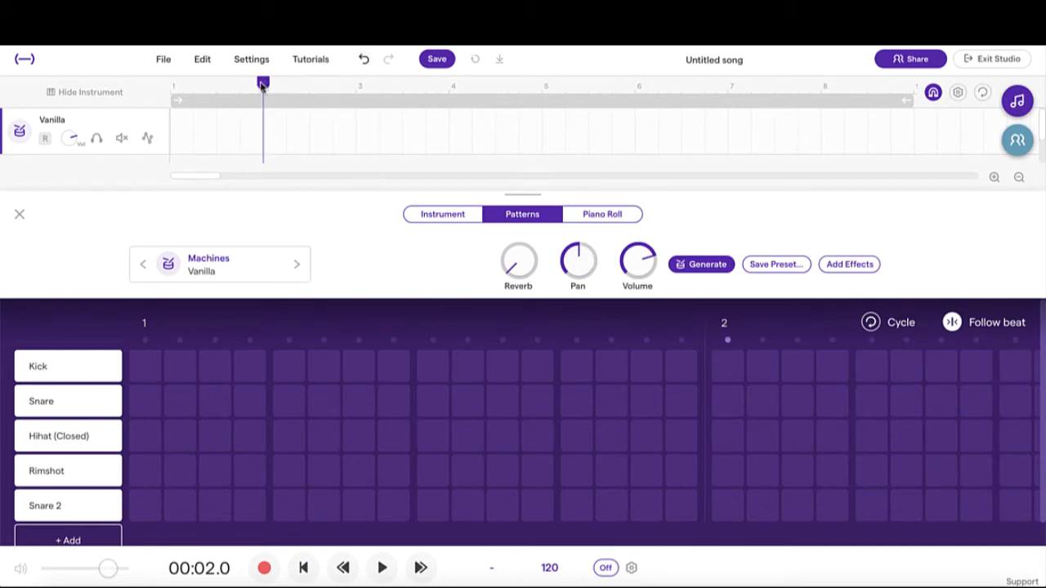
{"action": "left_click_drag", "start_coordinate": [262, 86], "coordinate": [356, 85]}
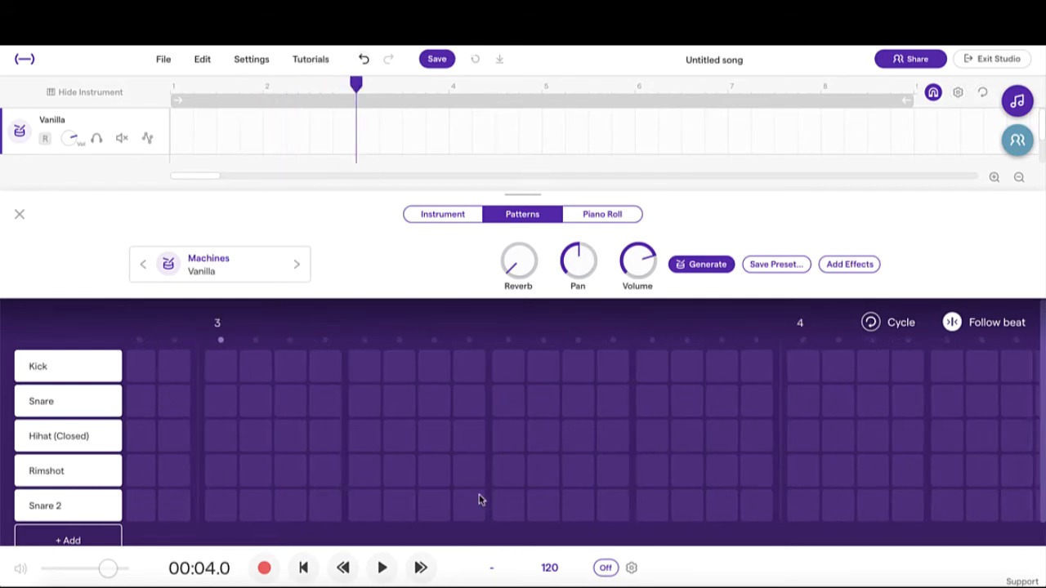
Move the playhead to the start of bar 4, examine its matching grid position, and return it to bar 1
{"action": "scroll", "coordinate": [490, 488], "scroll_direction": "right", "scroll_amount": 7}
{"action": "scroll", "coordinate": [532, 456], "scroll_direction": "left", "scroll_amount": 9}
{"action": "scroll", "coordinate": [532, 456], "scroll_direction": "right", "scroll_amount": 1}
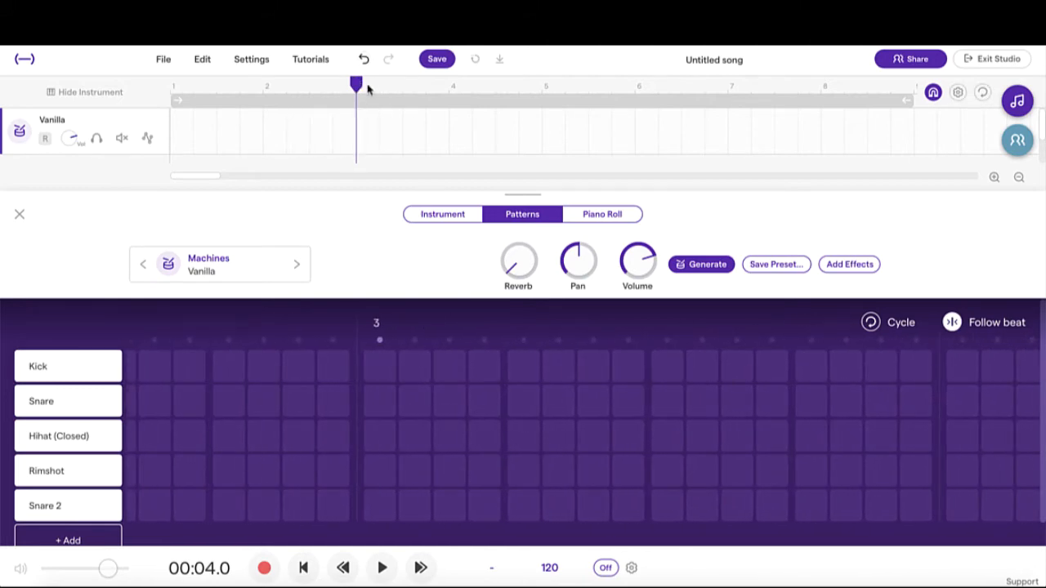
{"action": "left_click_drag", "start_coordinate": [357, 85], "coordinate": [449, 85]}
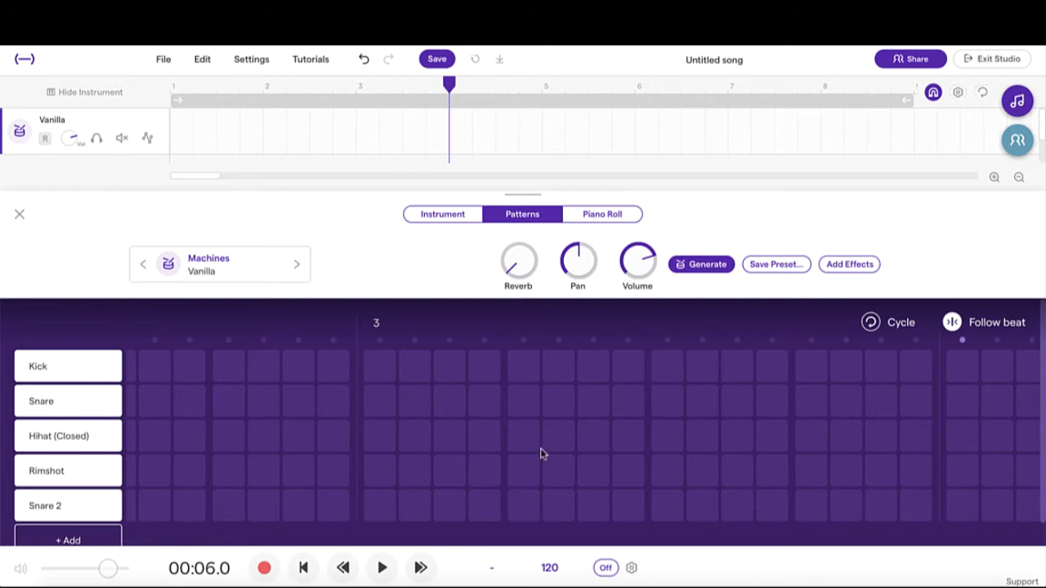
{"action": "scroll", "coordinate": [498, 450], "scroll_direction": "right", "scroll_amount": 5}
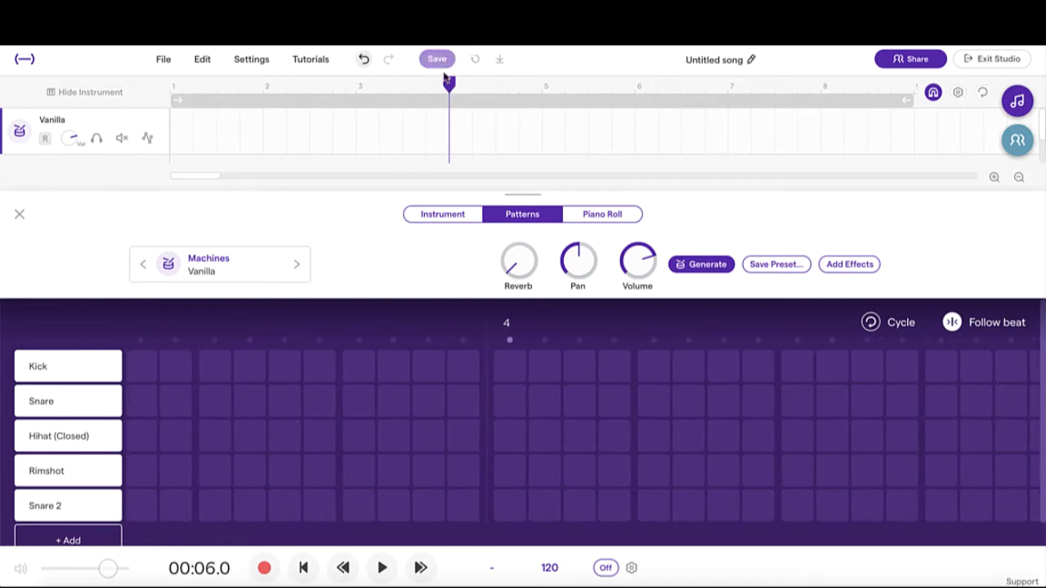
{"action": "left_click_drag", "start_coordinate": [449, 87], "coordinate": [169, 85]}
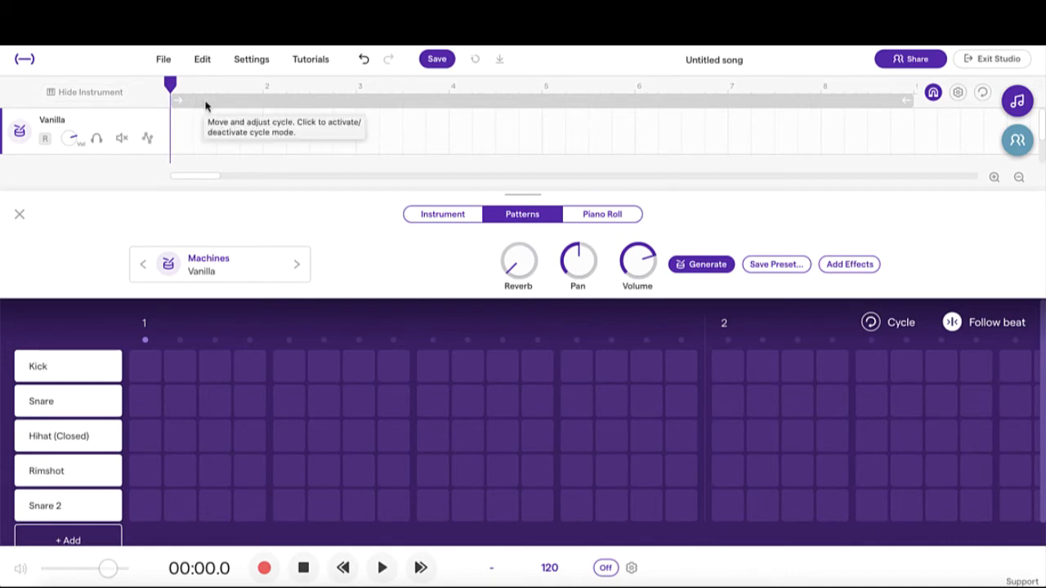
Activate cycle mode, shorten the cycle region to cover only bar 1, and check the pattern grid beyond it
{"action": "left_click", "coordinate": [849, 100]}
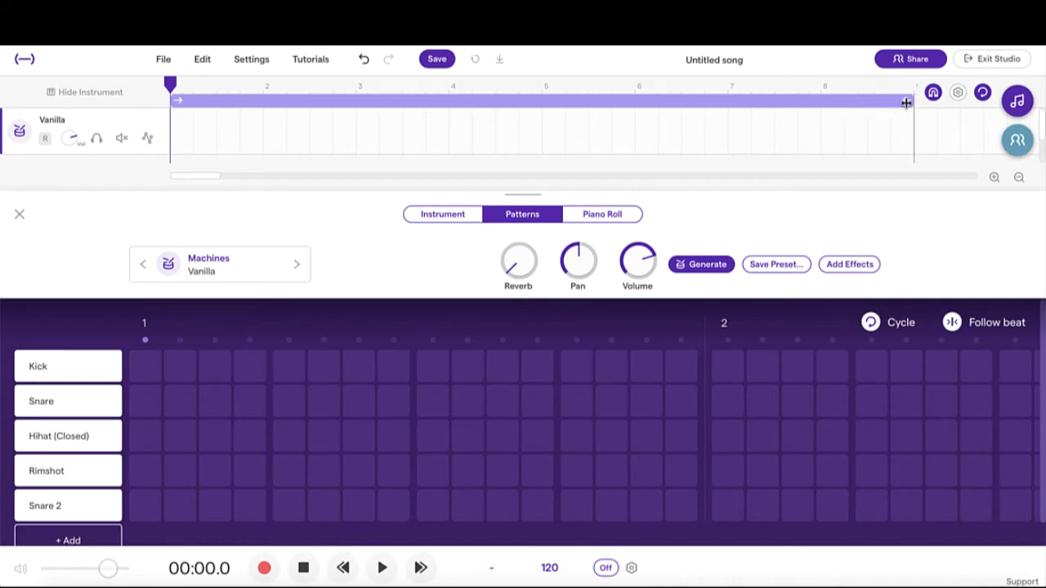
{"action": "left_click_drag", "start_coordinate": [907, 102], "coordinate": [313, 100]}
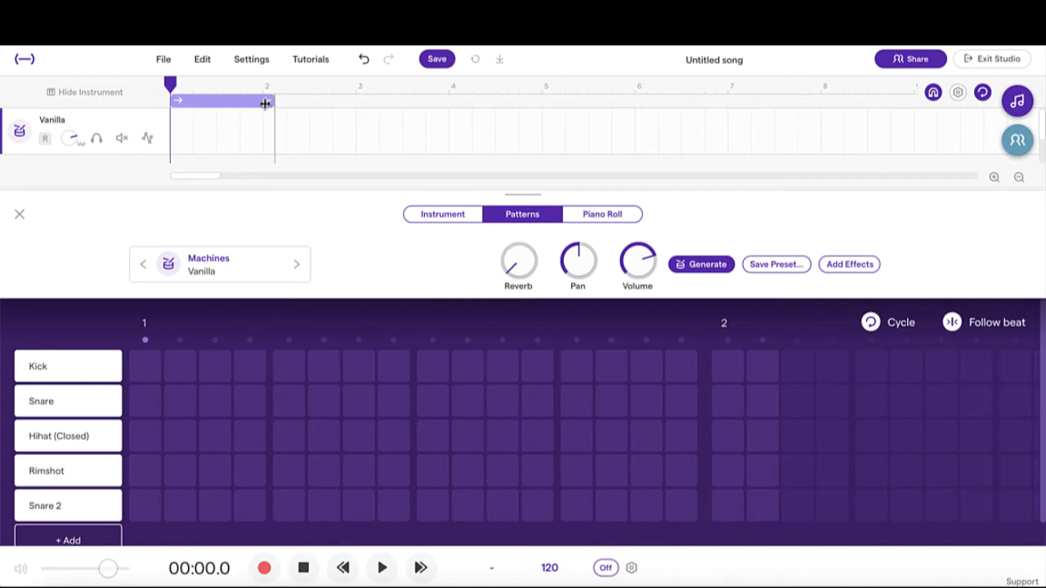
{"action": "left_click_drag", "start_coordinate": [265, 103], "coordinate": [248, 105]}
{"action": "mouse_move", "coordinate": [258, 99]}
{"action": "left_mouse_down"}
{"action": "mouse_move", "coordinate": [316, 98]}
{"action": "mouse_move", "coordinate": [250, 98]}
{"action": "mouse_move", "coordinate": [303, 100]}
{"action": "mouse_move", "coordinate": [263, 102]}
{"action": "left_mouse_up"}
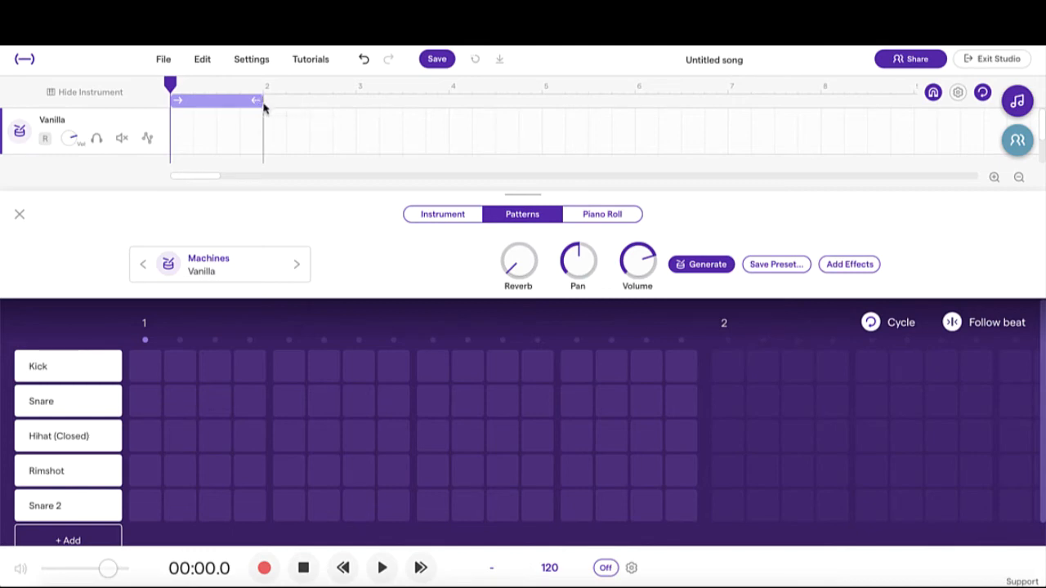
{"action": "scroll", "coordinate": [748, 450], "scroll_direction": "right", "scroll_amount": 9}
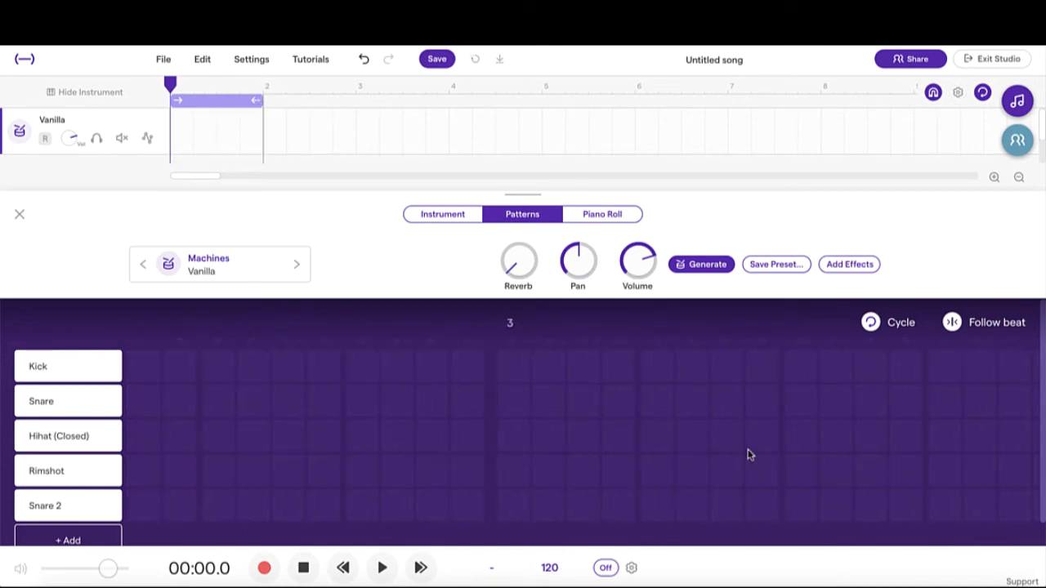
Switch cycle mode off and back on to compare the grid cells beyond bar 1
{"action": "scroll", "coordinate": [748, 453], "scroll_direction": "left", "scroll_amount": 5}
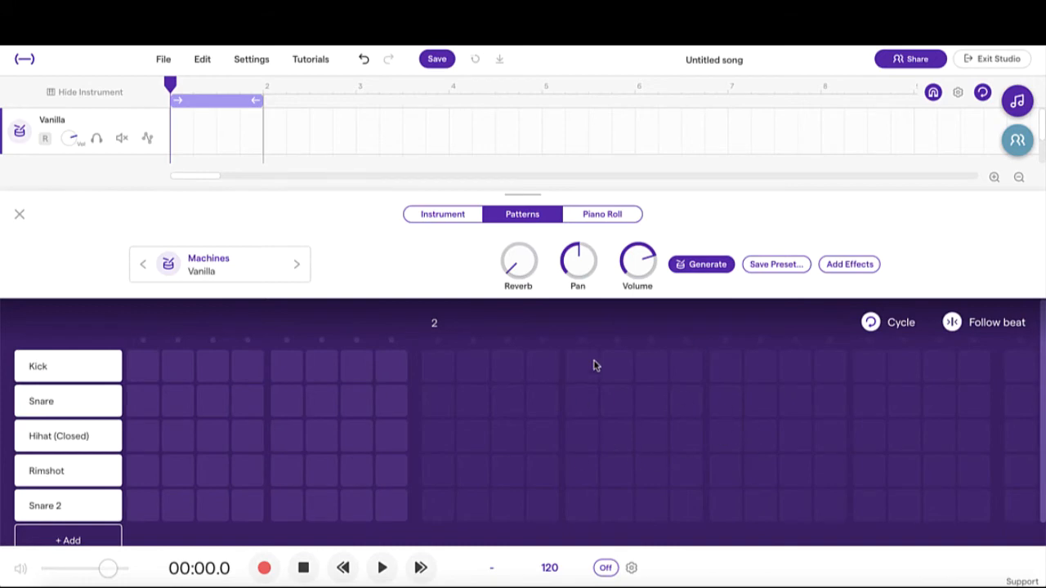
{"action": "scroll", "coordinate": [550, 390], "scroll_direction": "left", "scroll_amount": 5}
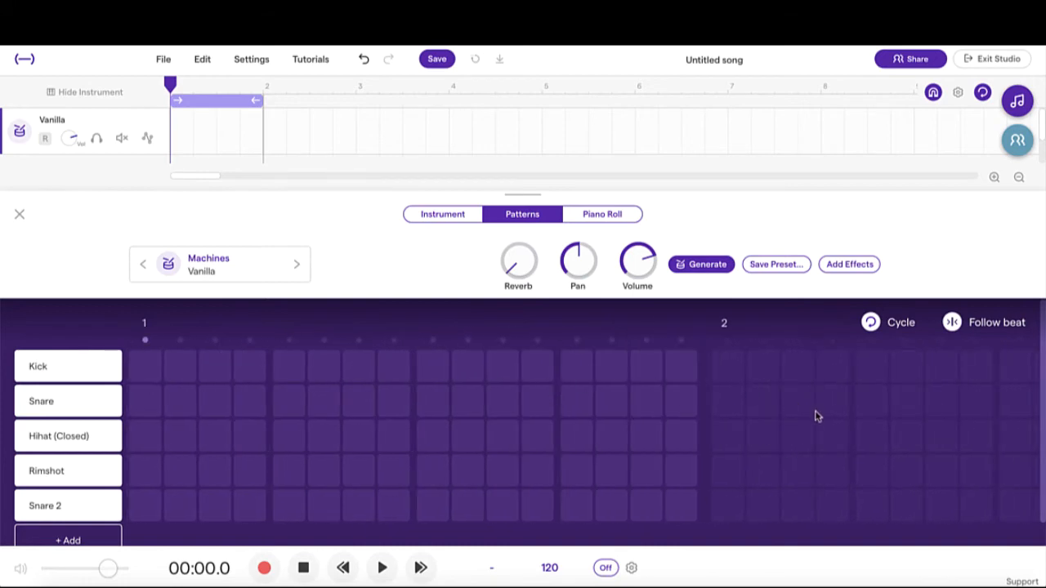
{"action": "left_click", "coordinate": [871, 324]}
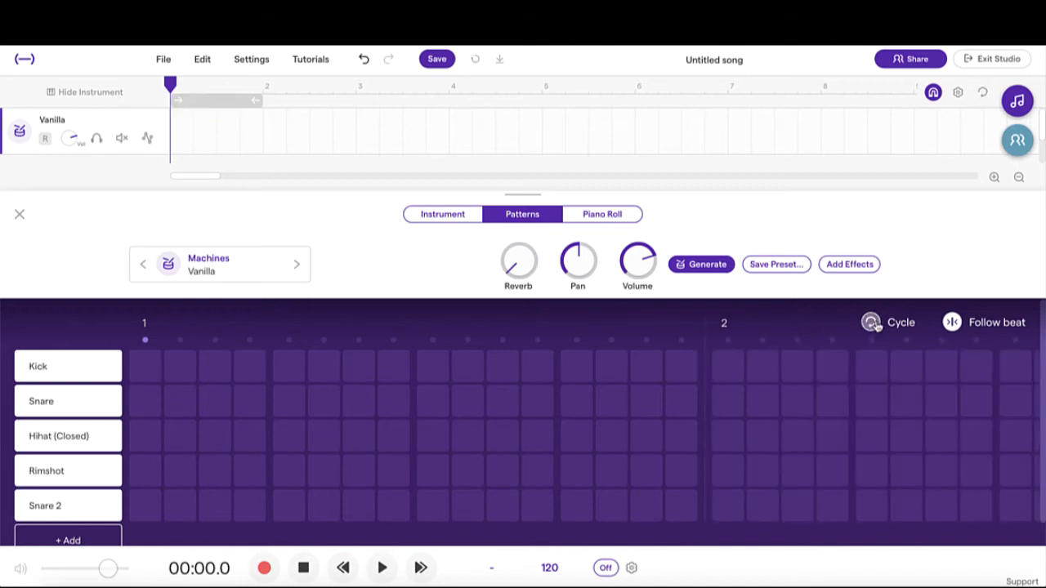
{"action": "left_click", "coordinate": [871, 323]}
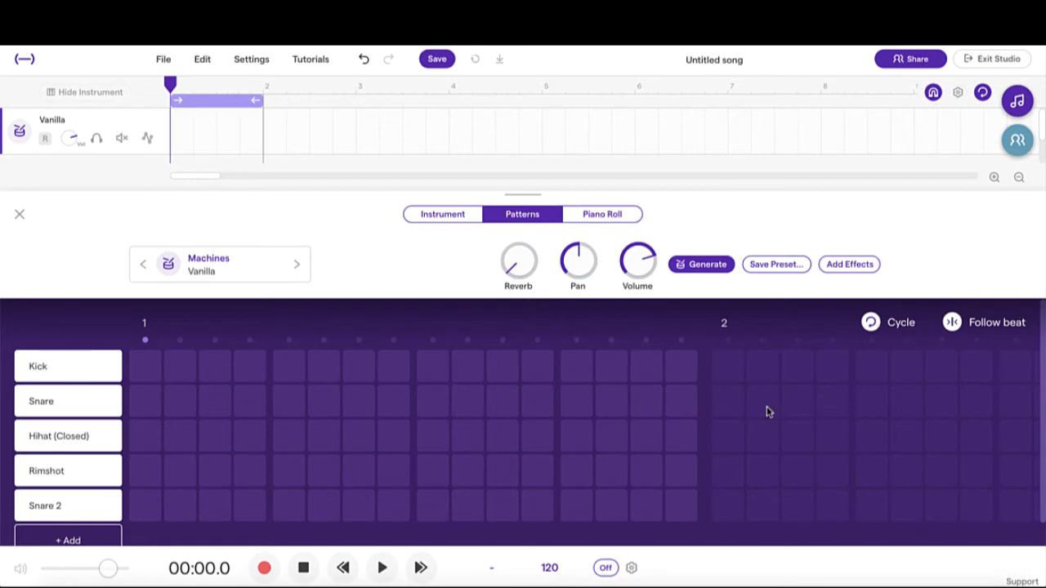
Play the empty one-bar cycle, stop playback, and switch the cycle region off and on again
{"action": "left_click", "coordinate": [381, 572]}
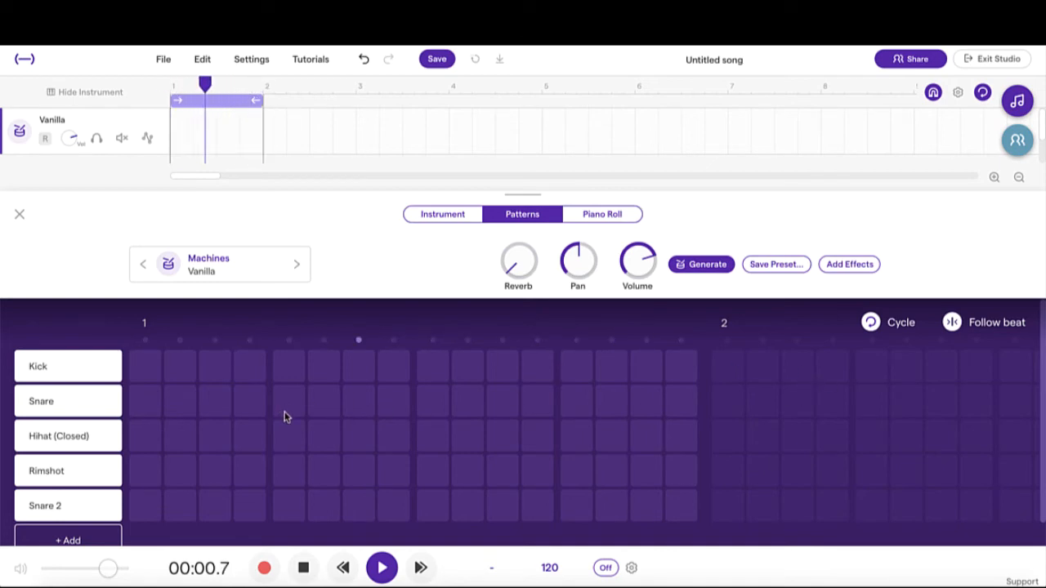
{"action": "left_click", "coordinate": [383, 567]}
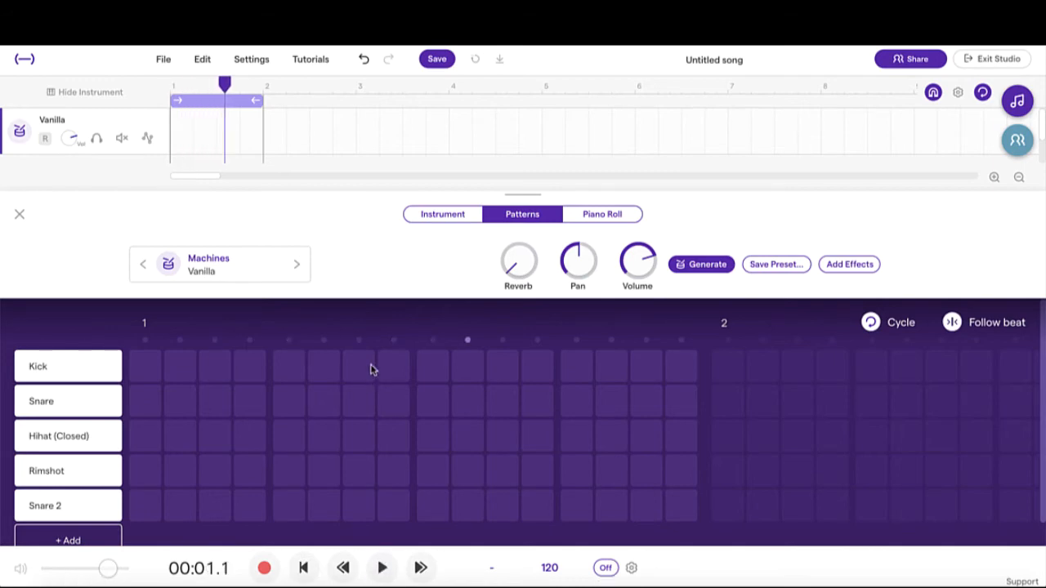
{"action": "mouse_move", "coordinate": [259, 99]}
{"action": "left_mouse_down"}
{"action": "mouse_move", "coordinate": [842, 100]}
{"action": "mouse_move", "coordinate": [819, 82]}
{"action": "mouse_move", "coordinate": [911, 85]}
{"action": "mouse_move", "coordinate": [252, 101]}
{"action": "left_mouse_up"}
{"action": "left_click", "coordinate": [235, 107]}
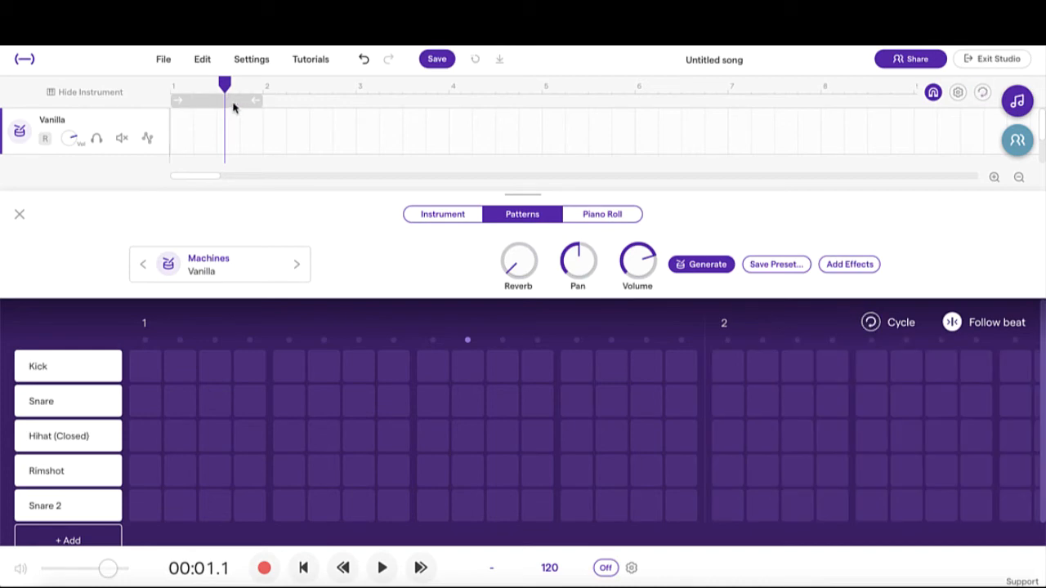
{"action": "left_click", "coordinate": [233, 107]}
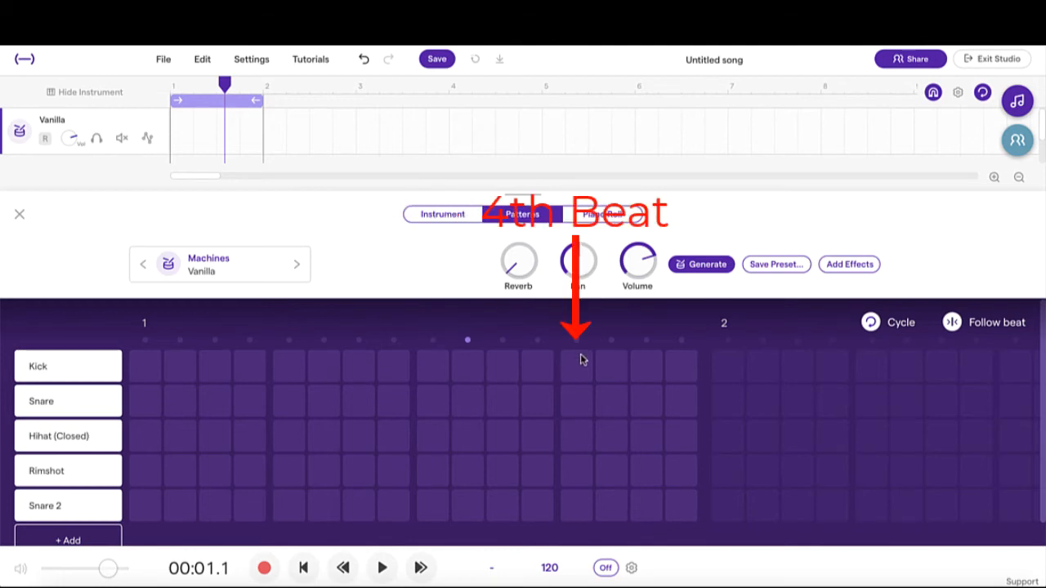
Place trial hits in bar 1: kick on step 1, snares on 5, 11 and 15, rimshots on 8 and 15, closed hi-hat on 13; audition them
{"action": "scroll", "coordinate": [726, 330], "scroll_direction": "right", "scroll_amount": 3}
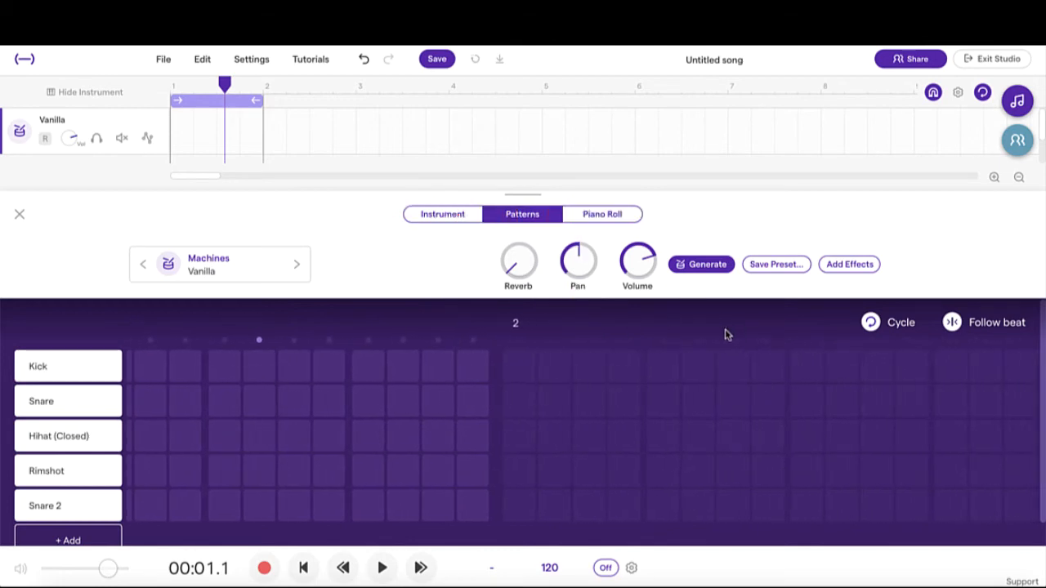
{"action": "scroll", "coordinate": [726, 334], "scroll_direction": "right", "scroll_amount": 3}
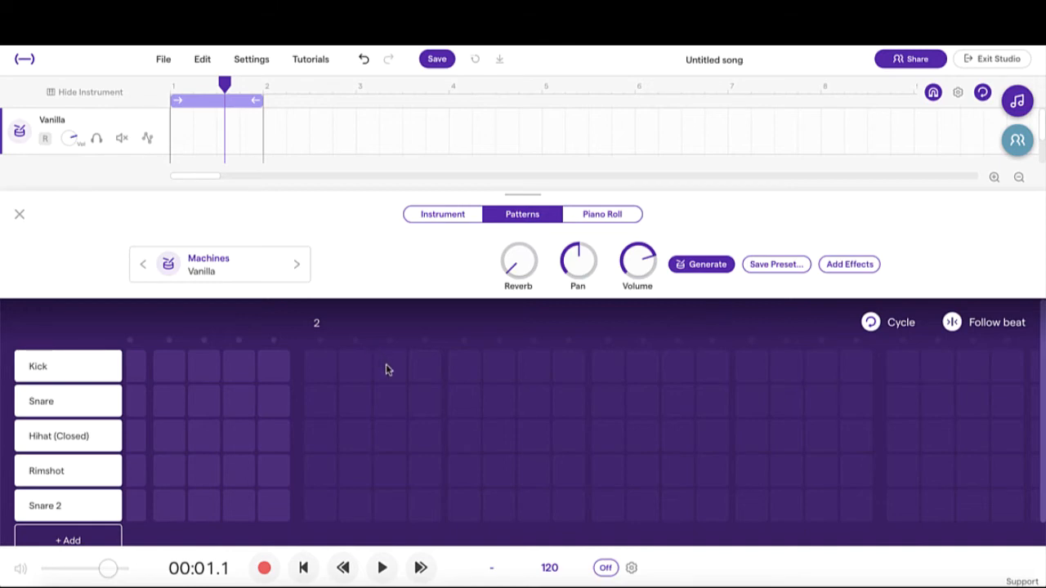
{"action": "scroll", "coordinate": [386, 369], "scroll_direction": "left", "scroll_amount": 5}
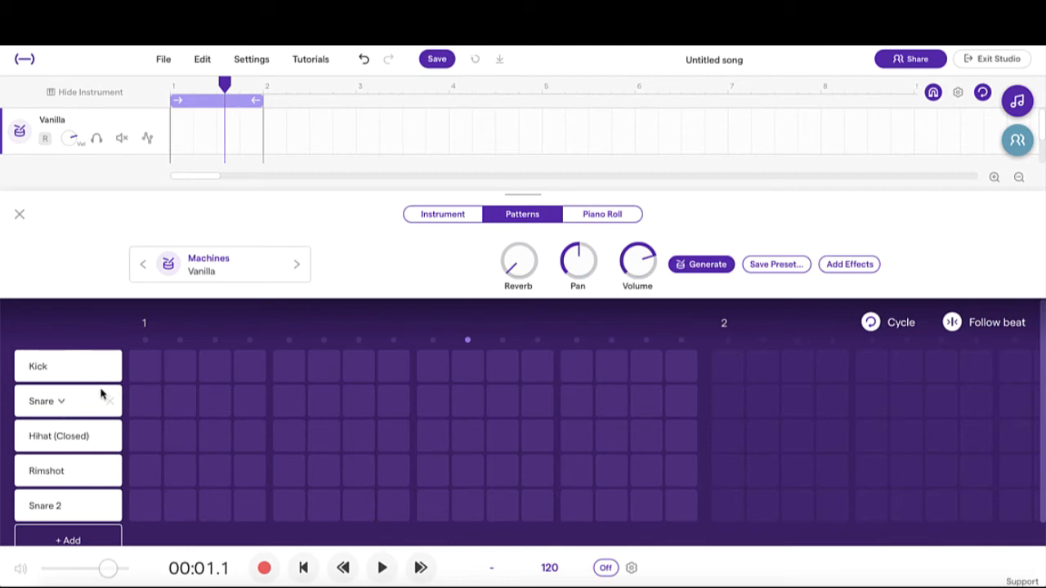
{"action": "left_click", "coordinate": [150, 373]}
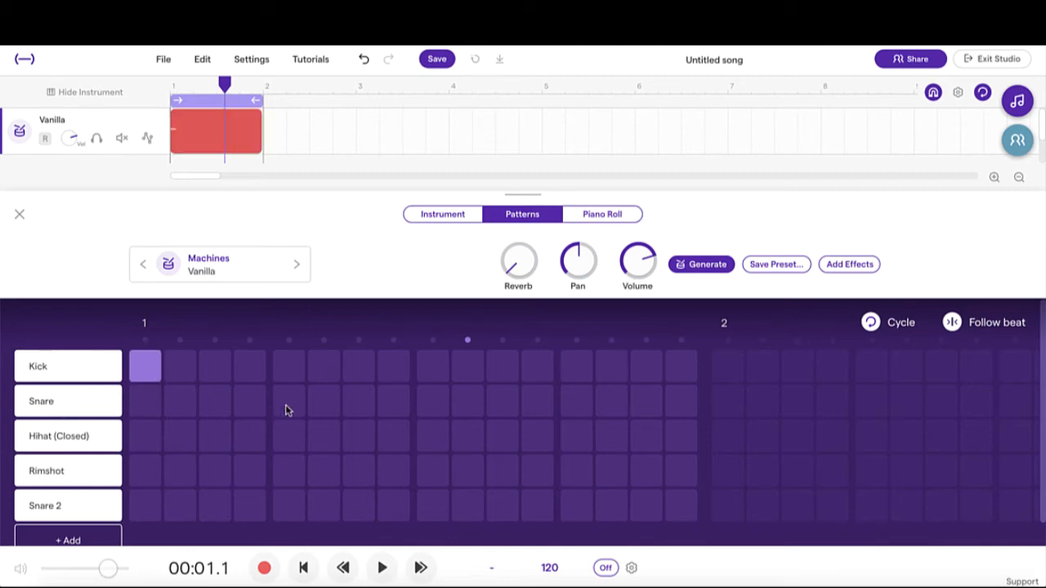
{"action": "left_click", "coordinate": [507, 402]}
{"action": "left_click", "coordinate": [639, 474]}
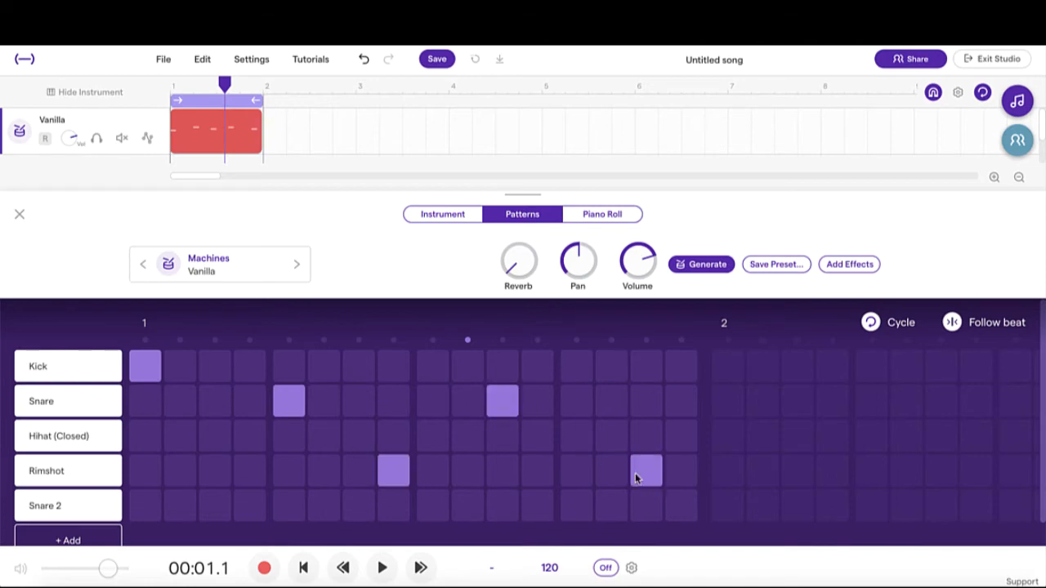
{"action": "left_click", "coordinate": [584, 436]}
{"action": "left_click", "coordinate": [343, 568]}
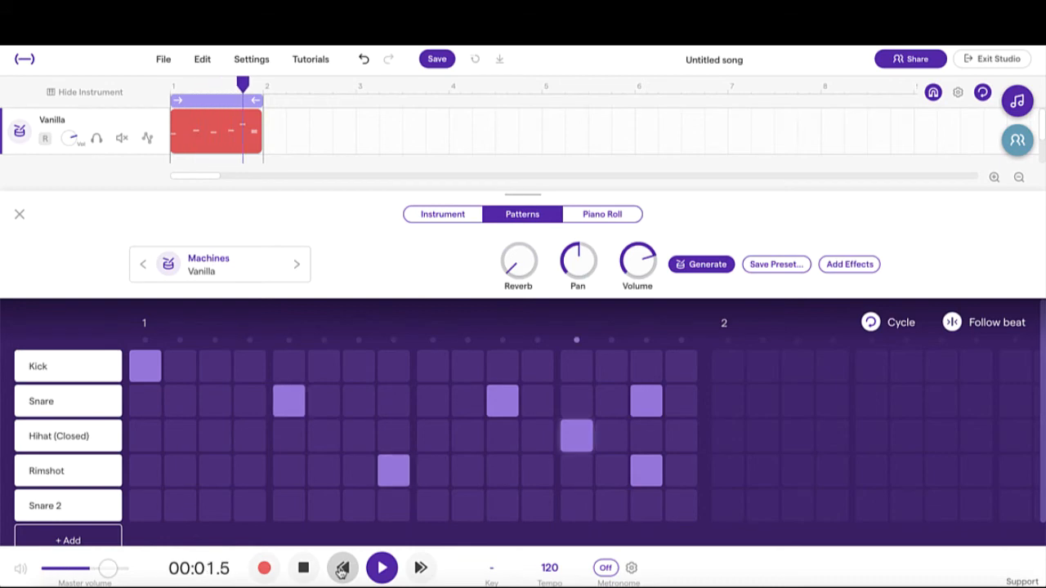
{"action": "key", "text": "space"}
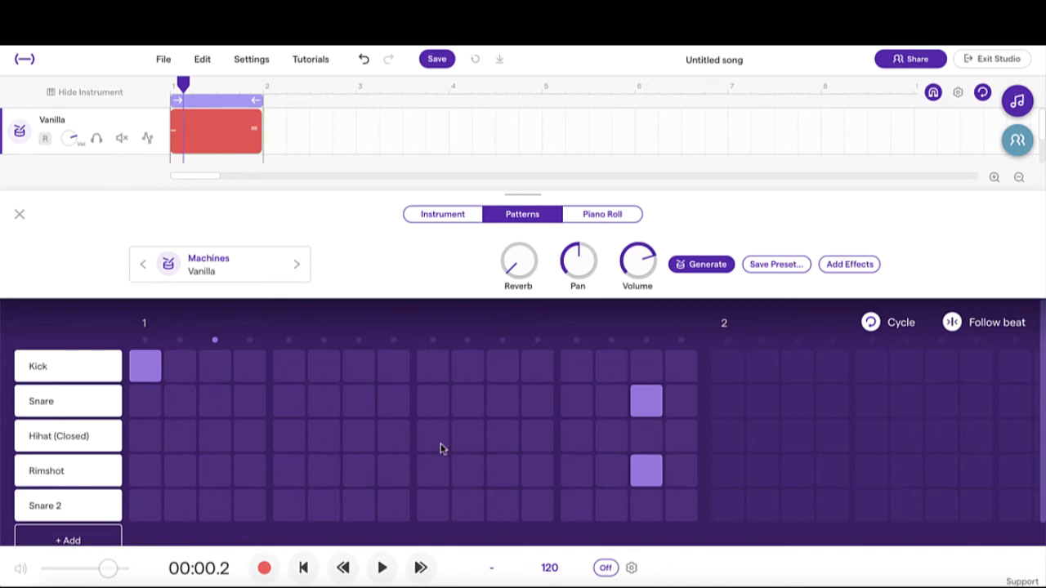
Rearrange the trial hits with snares on steps 6 and 10 and a rimshot on step 7, and clear the whole pattern
{"action": "left_click", "coordinate": [318, 405]}
{"action": "left_click", "coordinate": [359, 474]}
{"action": "left_click", "coordinate": [474, 409]}
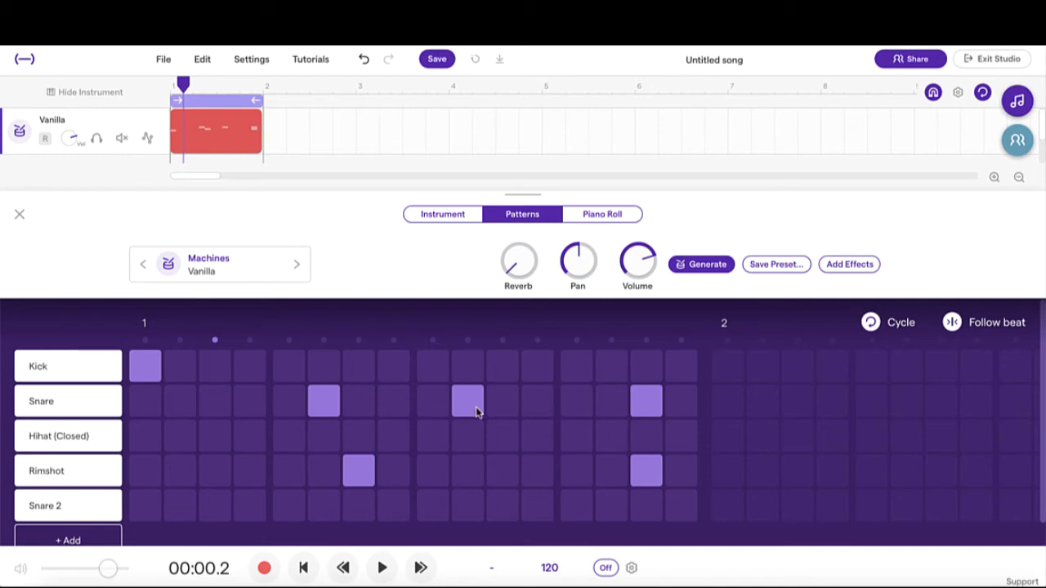
{"action": "left_click", "coordinate": [652, 413]}
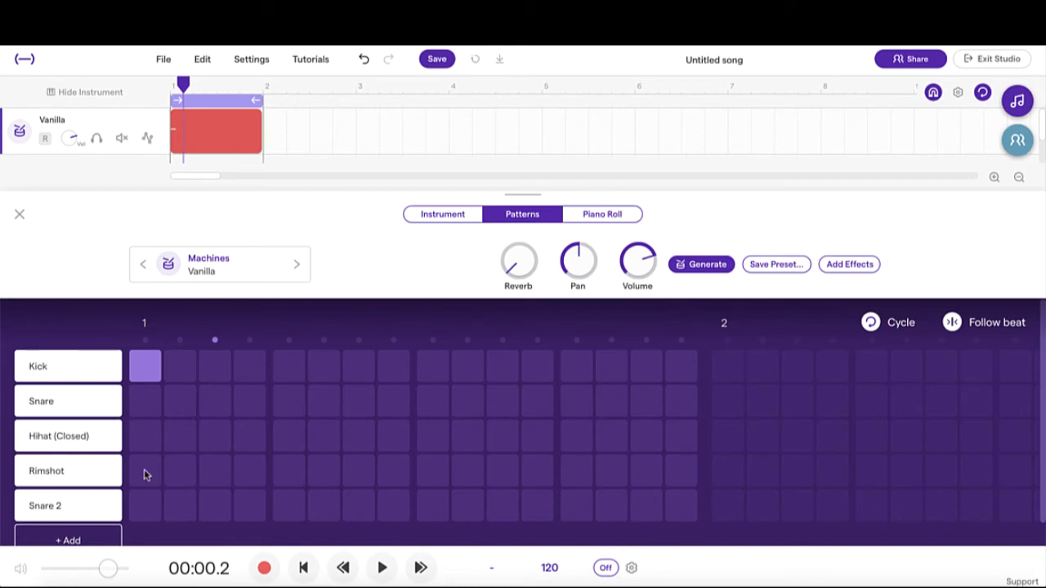
{"action": "mouse_move", "coordinate": [185, 473]}
{"action": "left_mouse_down"}
{"action": "mouse_move", "coordinate": [285, 484]}
{"action": "mouse_move", "coordinate": [393, 461]}
{"action": "mouse_move", "coordinate": [524, 406]}
{"action": "mouse_move", "coordinate": [700, 420]}
{"action": "mouse_move", "coordinate": [653, 469]}
{"action": "mouse_move", "coordinate": [403, 395]}
{"action": "mouse_move", "coordinate": [528, 437]}
{"action": "mouse_move", "coordinate": [580, 474]}
{"action": "mouse_move", "coordinate": [687, 453]}
{"action": "mouse_move", "coordinate": [629, 406]}
{"action": "mouse_move", "coordinate": [514, 413]}
{"action": "mouse_move", "coordinate": [408, 443]}
{"action": "mouse_move", "coordinate": [408, 460]}
{"action": "left_mouse_up"}
{"action": "left_click_drag", "start_coordinate": [409, 459], "coordinate": [359, 470]}
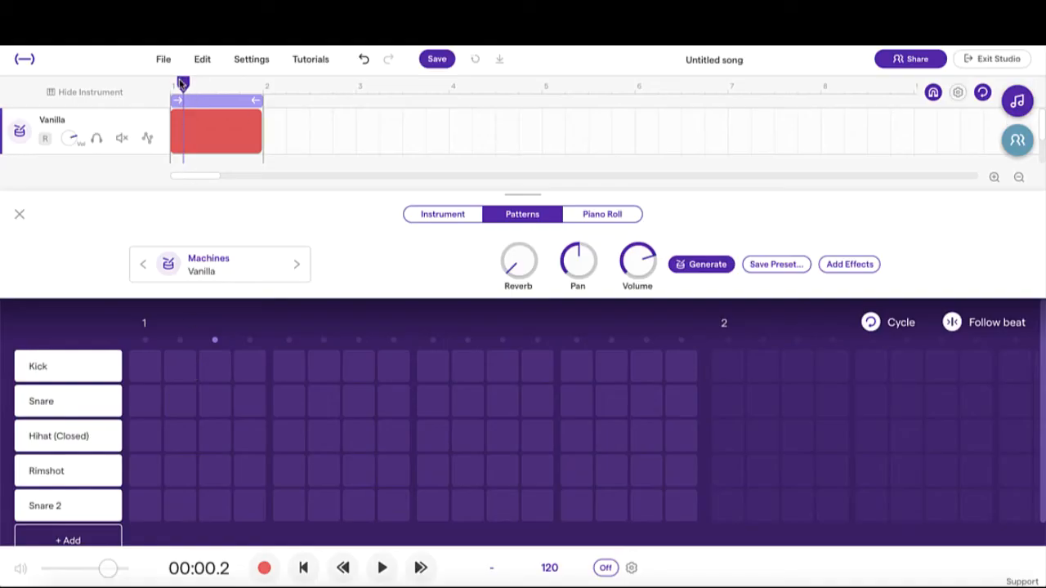
Return the playhead to the start, place kicks on steps 1 and 9 of bar 1, and audition the loop
{"action": "left_click_drag", "start_coordinate": [184, 83], "coordinate": [144, 85]}
{"action": "left_click", "coordinate": [143, 371]}
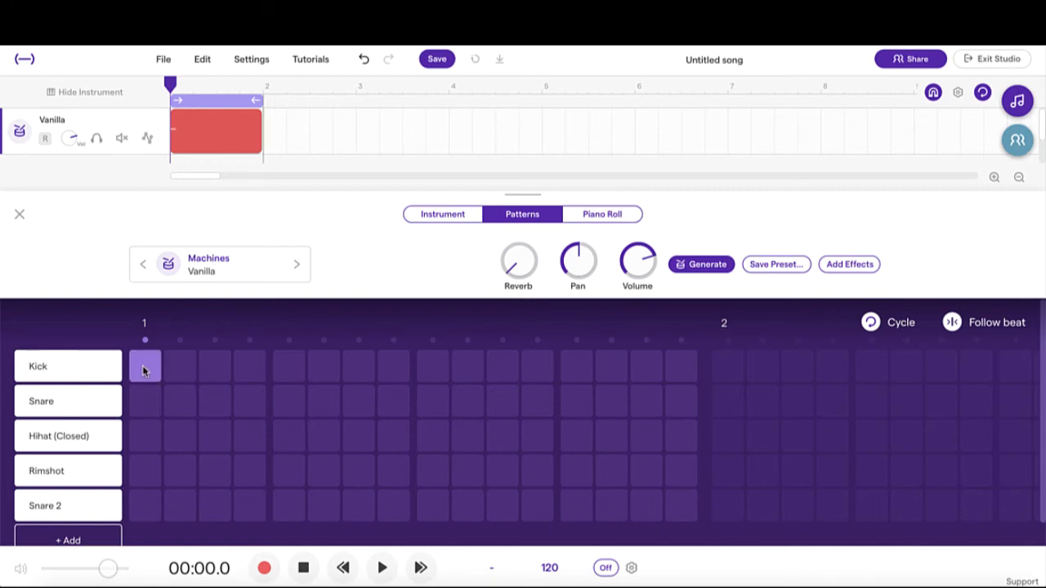
{"action": "left_click", "coordinate": [435, 374]}
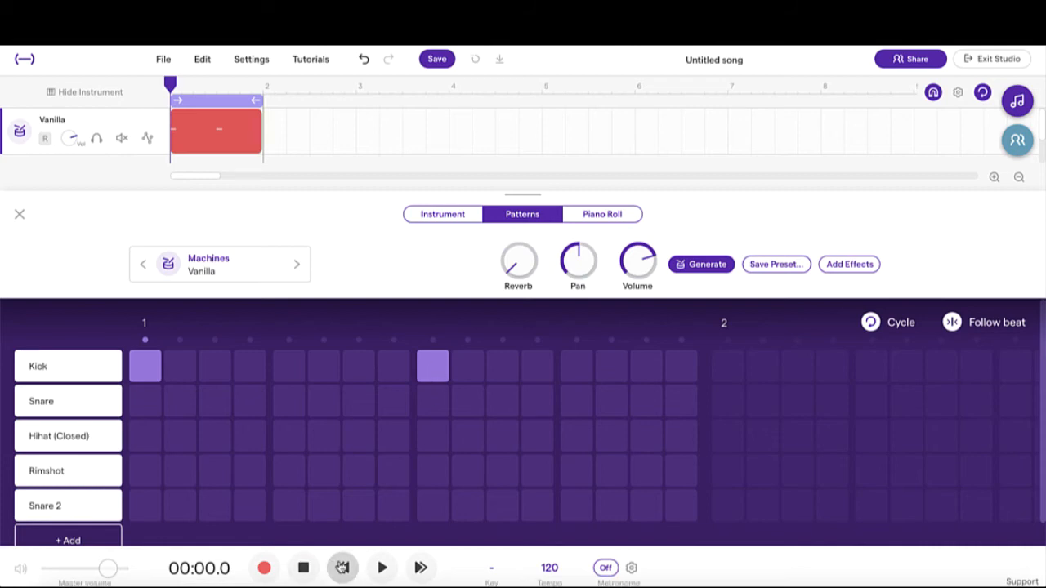
{"action": "left_click", "coordinate": [382, 568]}
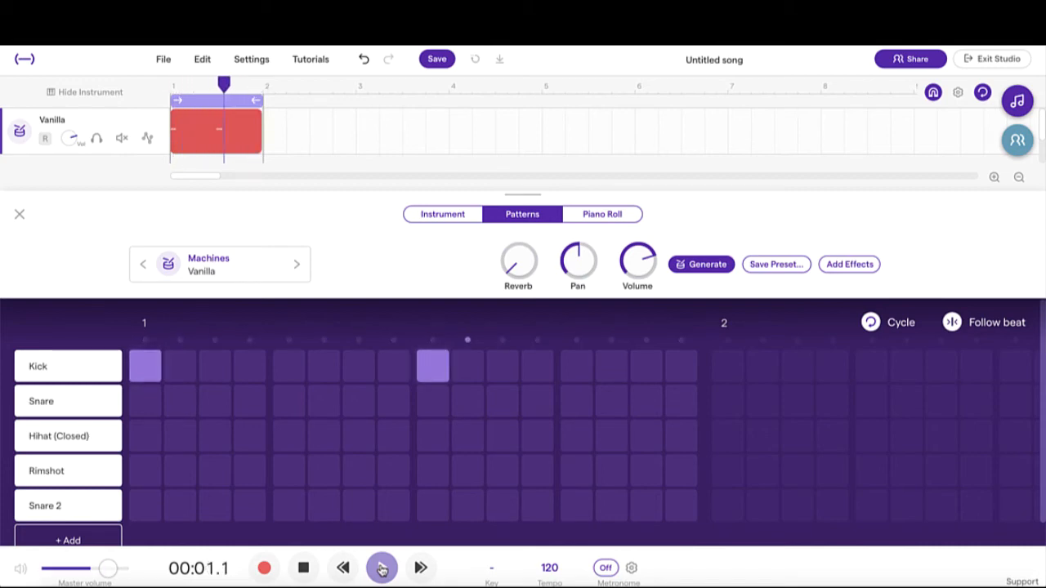
{"action": "left_click", "coordinate": [382, 568]}
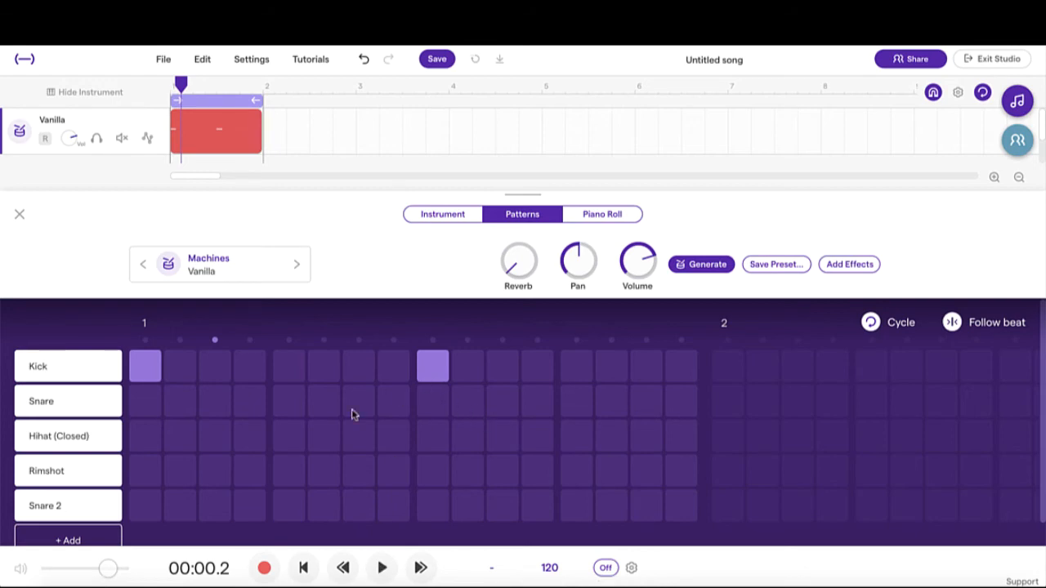
Add kicks on steps 5 and 13 for a kick on every beat, and audition the loop from the start
{"action": "left_click", "coordinate": [289, 367]}
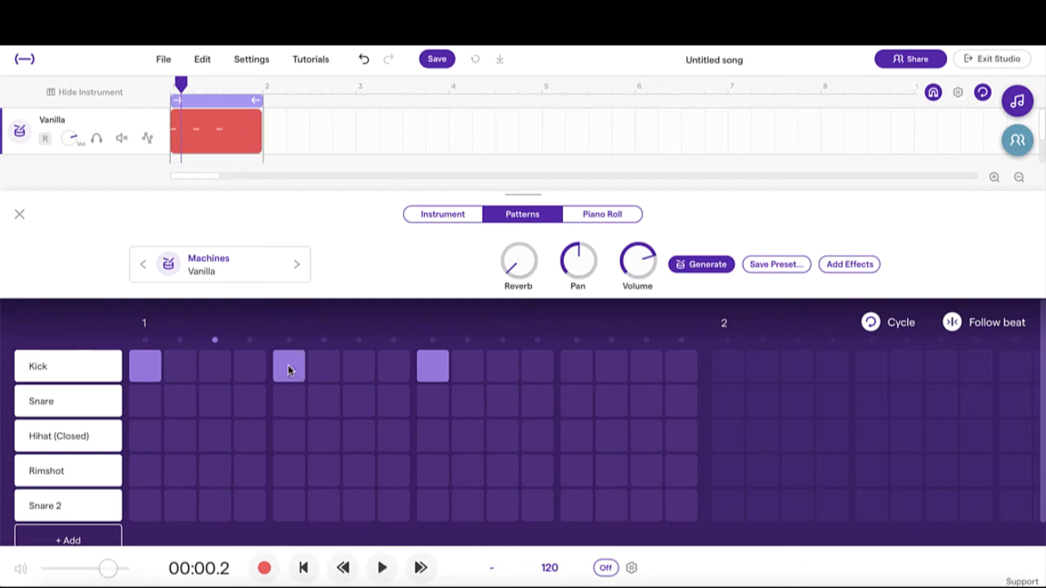
{"action": "left_click", "coordinate": [573, 368]}
{"action": "left_click", "coordinate": [304, 567]}
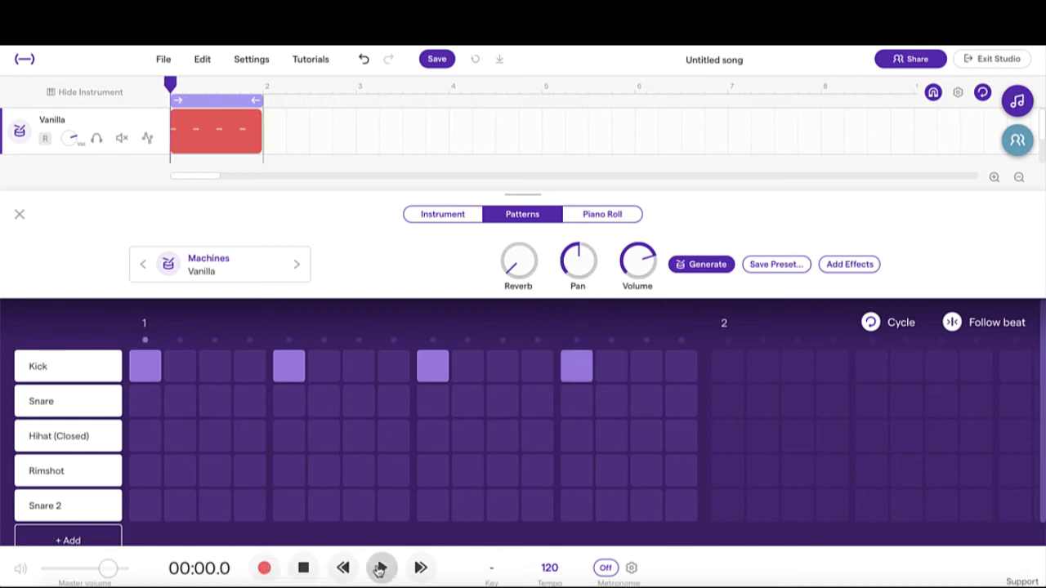
{"action": "left_click", "coordinate": [383, 572]}
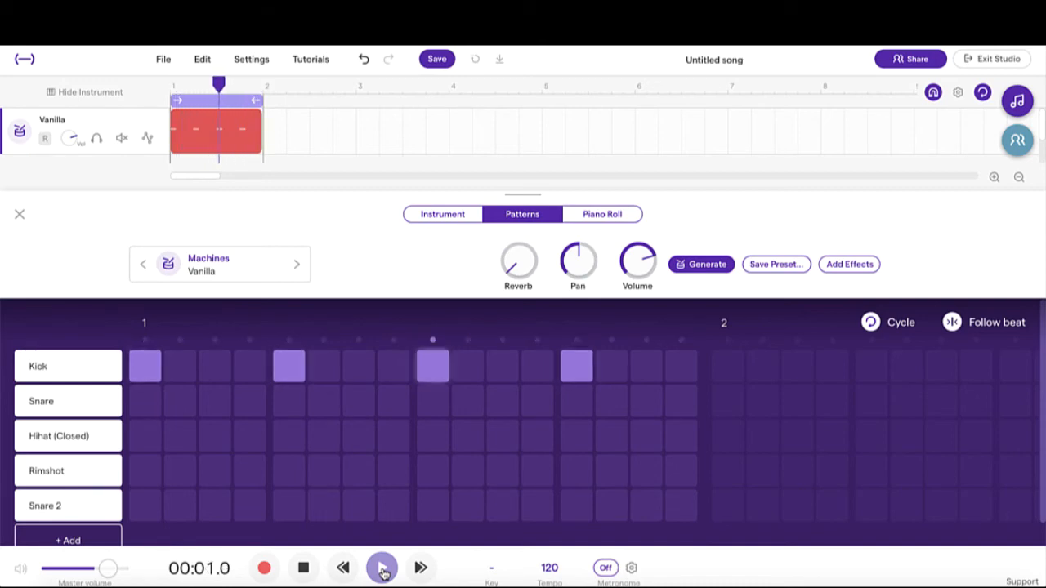
{"action": "left_click", "coordinate": [383, 572]}
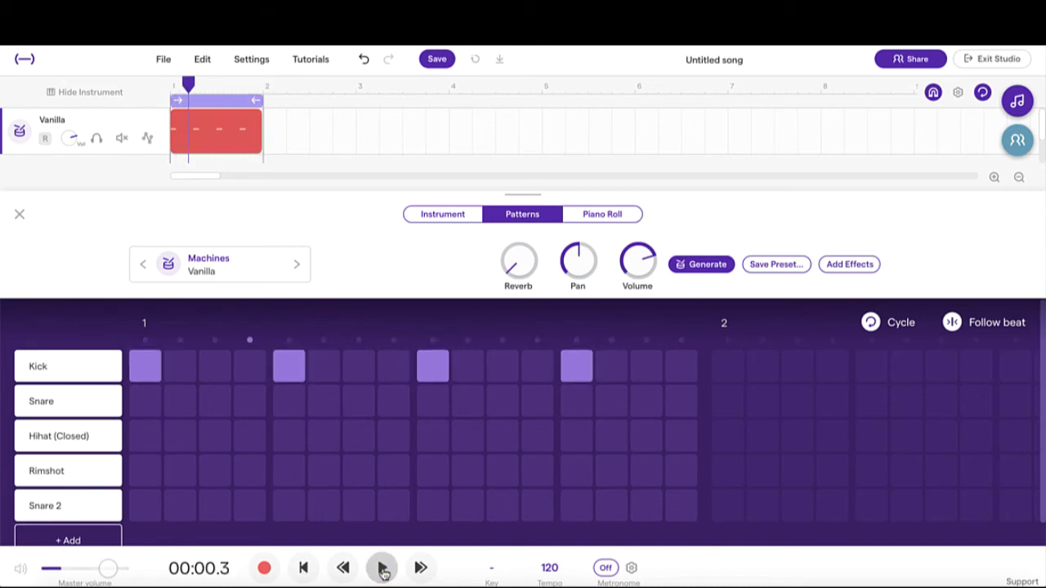
Replace the kicks on steps 5 and 13 with kicks on steps 7 and 16, and play the loop from the start
{"action": "left_click", "coordinate": [287, 379]}
{"action": "left_click", "coordinate": [579, 378]}
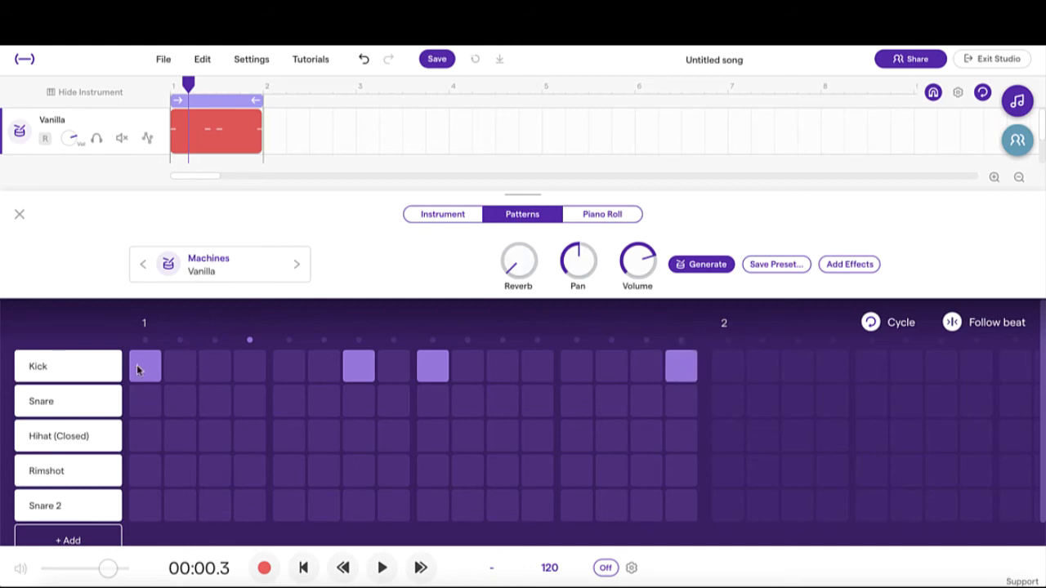
{"action": "left_click", "coordinate": [344, 567]}
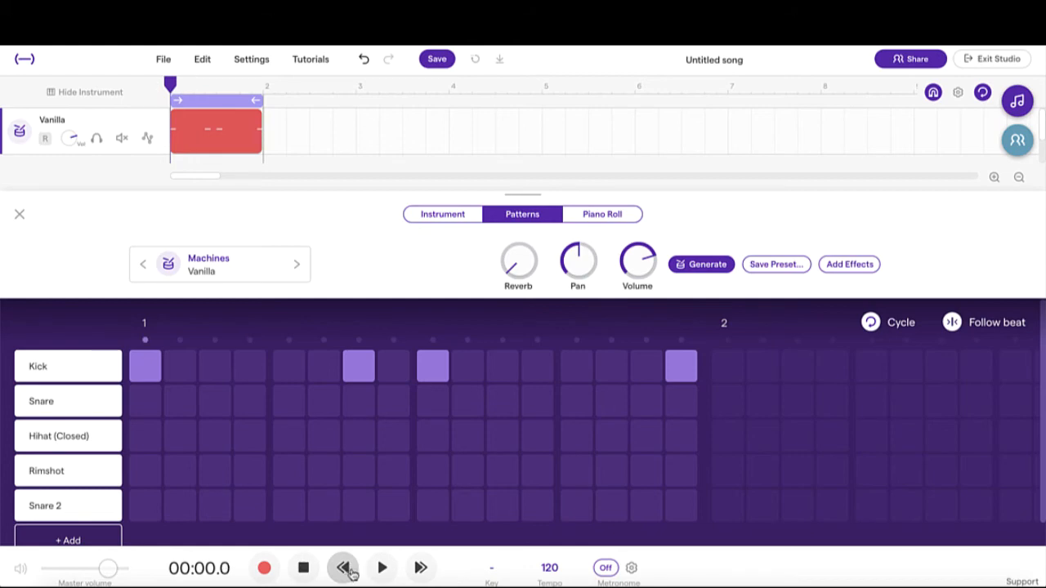
{"action": "left_click", "coordinate": [383, 569]}
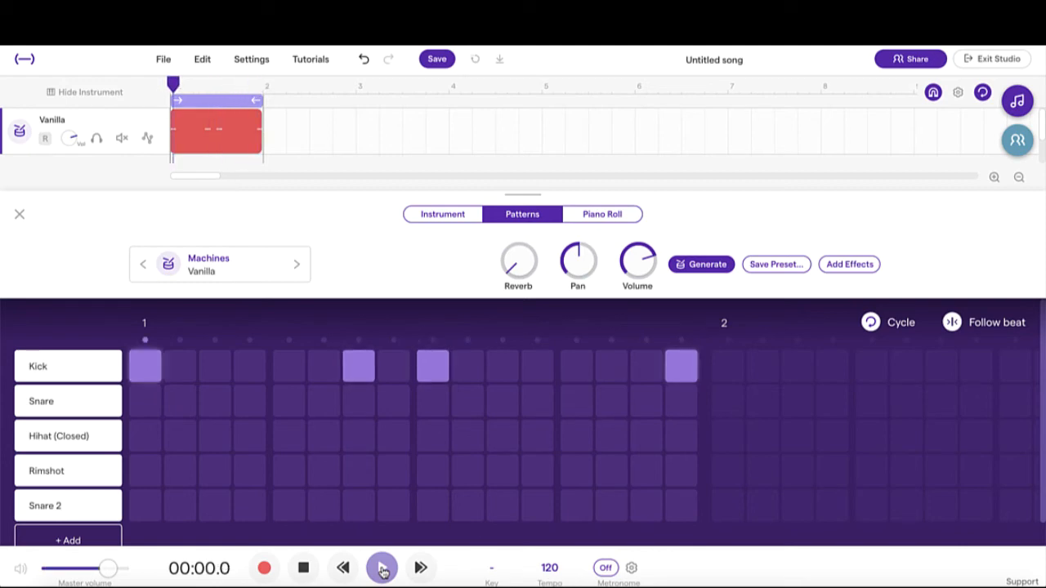
Move the last kick from step 16 to step 15 during playback, and stop the loop
{"action": "left_click", "coordinate": [650, 374]}
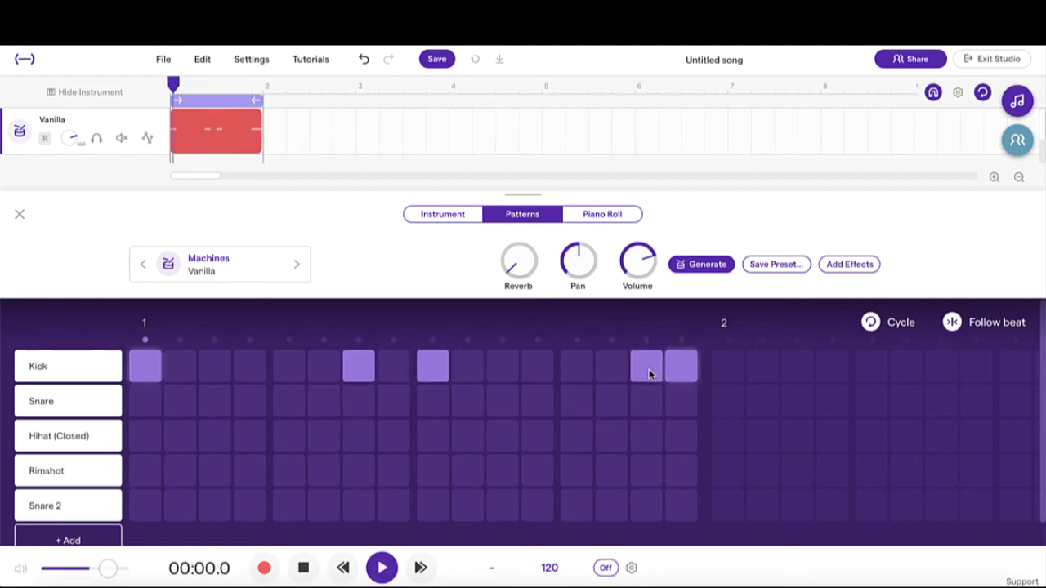
{"action": "left_click", "coordinate": [681, 368]}
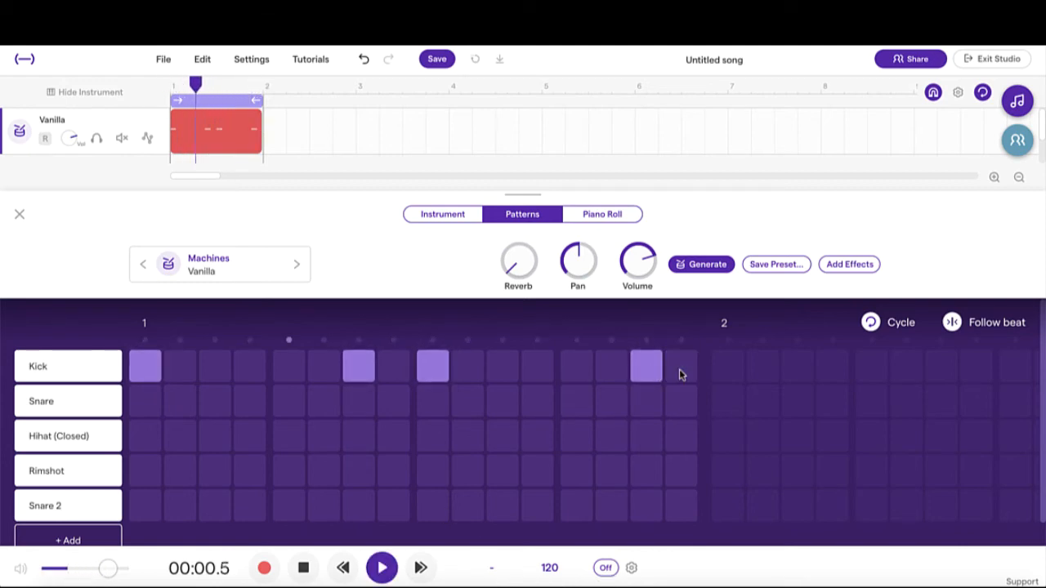
{"action": "left_click", "coordinate": [383, 570]}
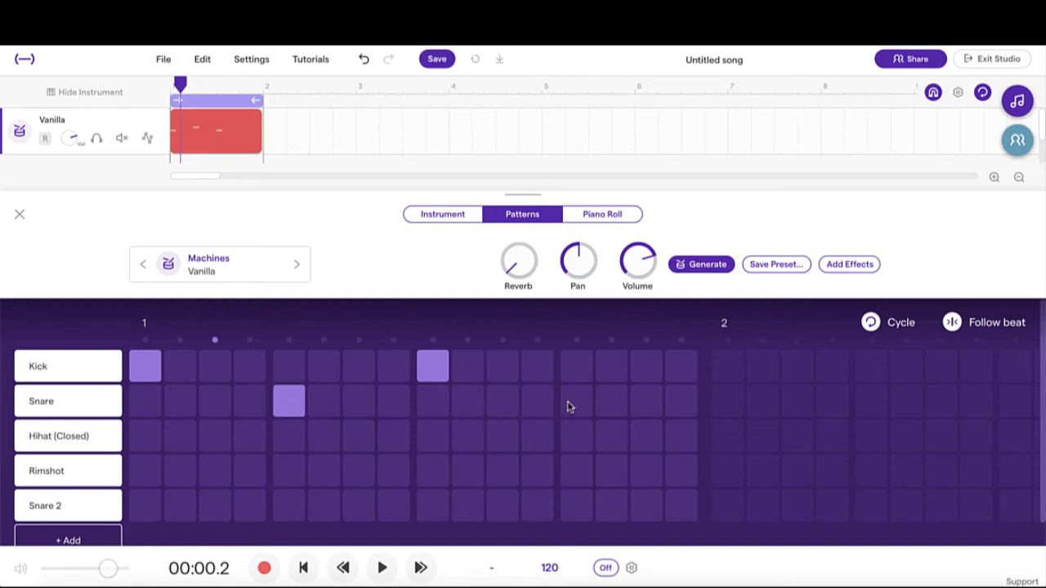
Keep kicks only on steps 1 and 9, place snares on steps 5 and 13, and audition the pattern from the start
{"action": "left_click", "coordinate": [342, 567]}
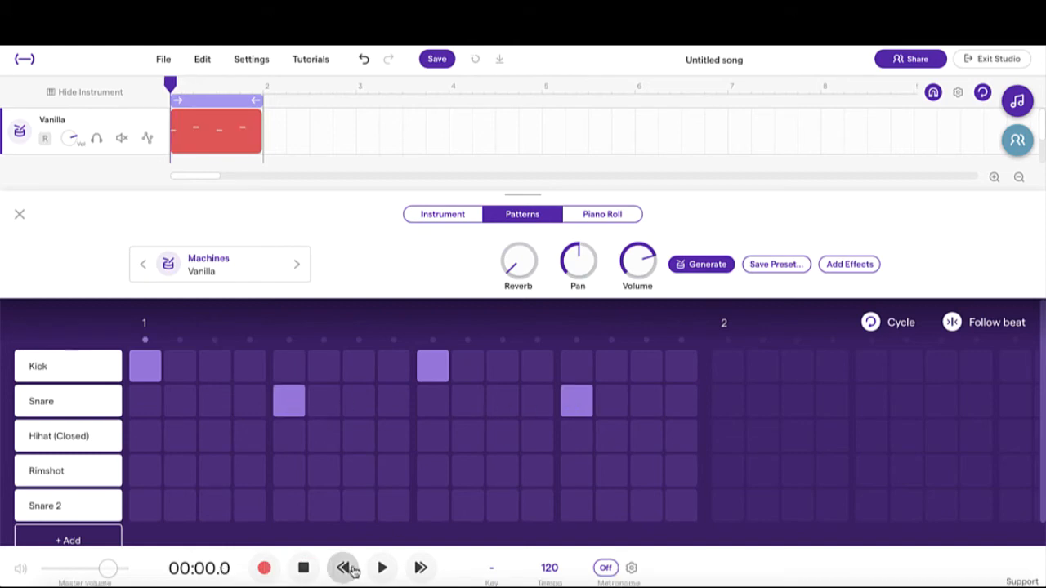
{"action": "left_click", "coordinate": [381, 569]}
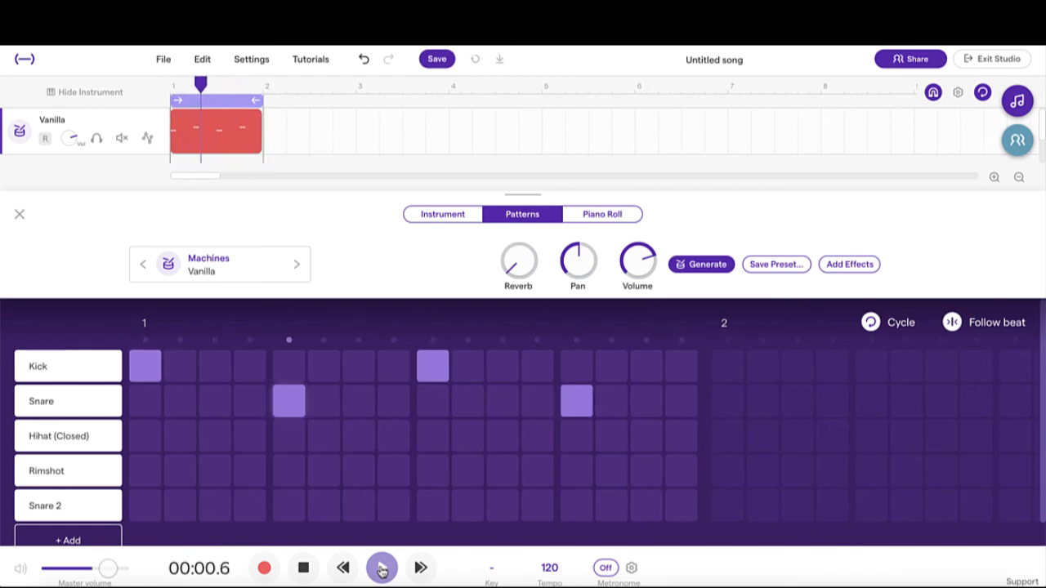
{"action": "left_click", "coordinate": [382, 569]}
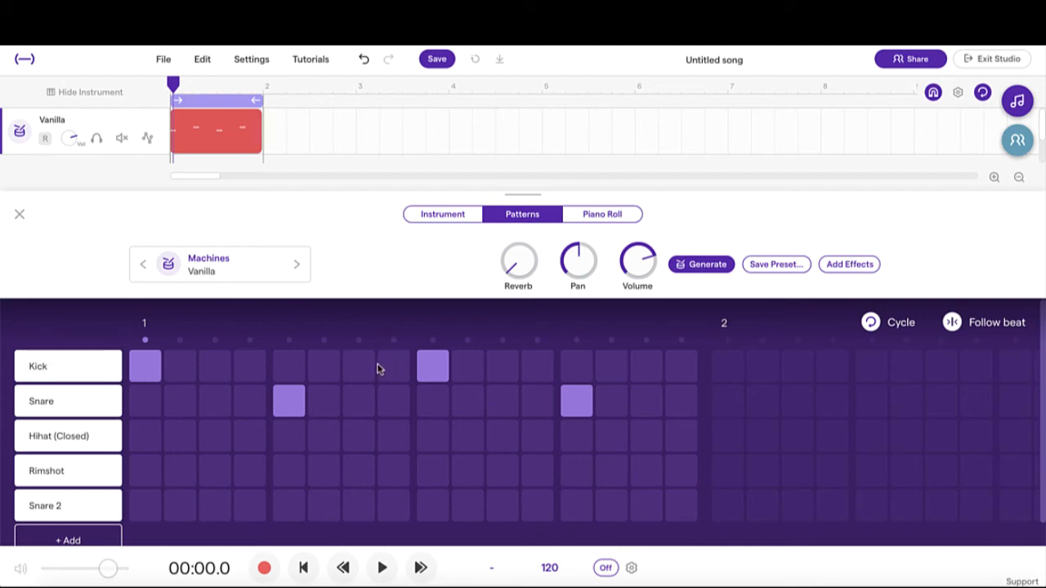
Add kicks on steps 5 and 13 together with the snares, audition the loop from the start, and stop it
{"action": "left_click", "coordinate": [290, 365]}
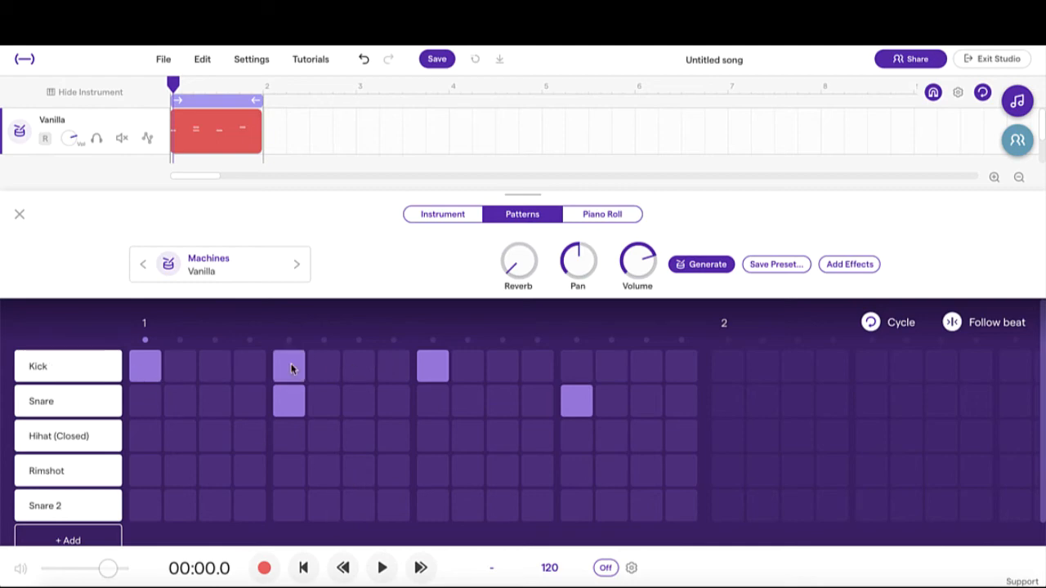
{"action": "left_click", "coordinate": [575, 368]}
{"action": "left_click", "coordinate": [313, 572]}
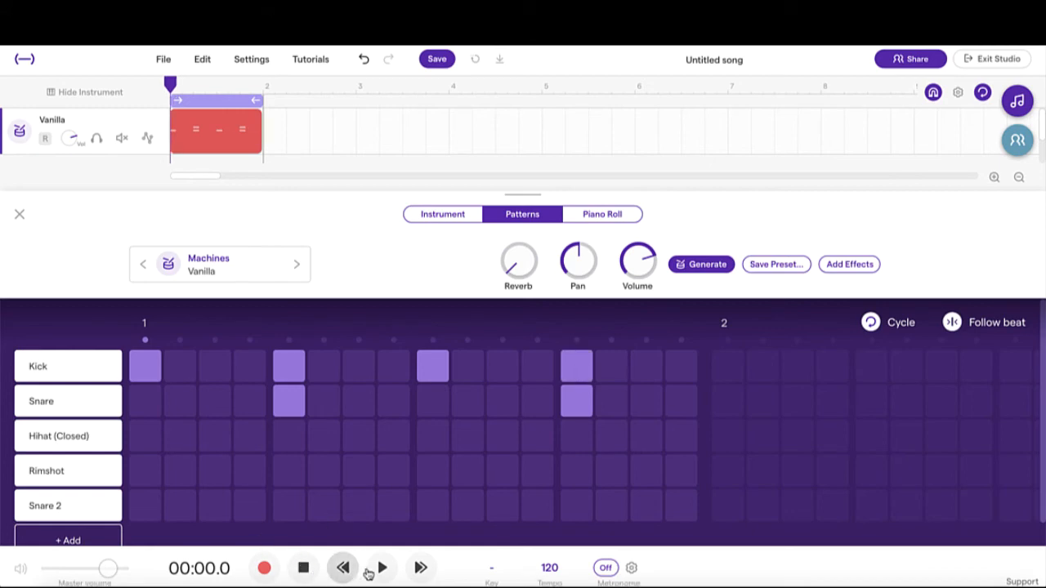
{"action": "left_click", "coordinate": [386, 574]}
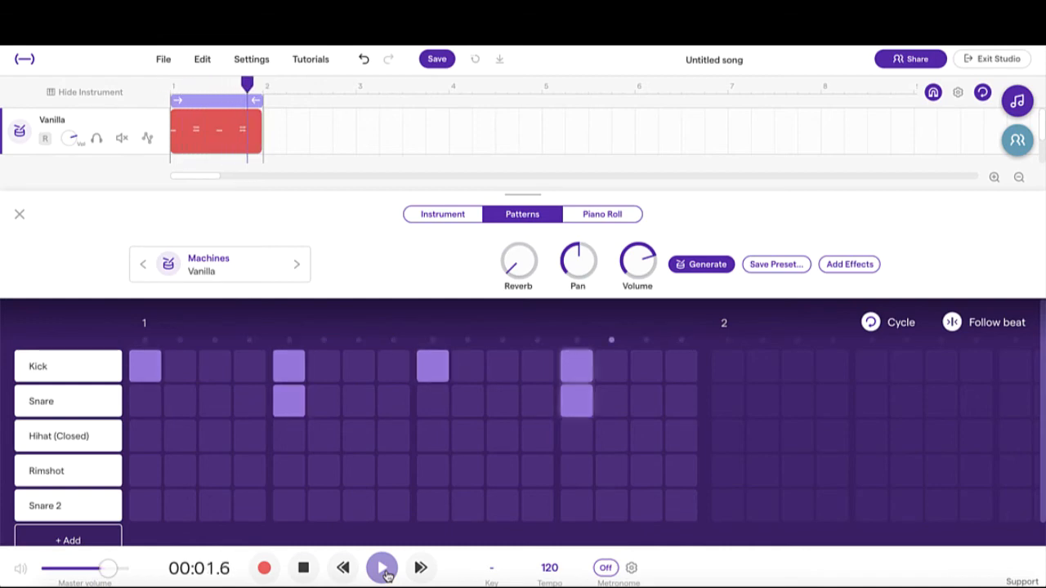
{"action": "left_click", "coordinate": [388, 575]}
Replace the kicks on steps 5 and 13 with a kick on step 7, and play the loop from the start
{"action": "left_click", "coordinate": [292, 371]}
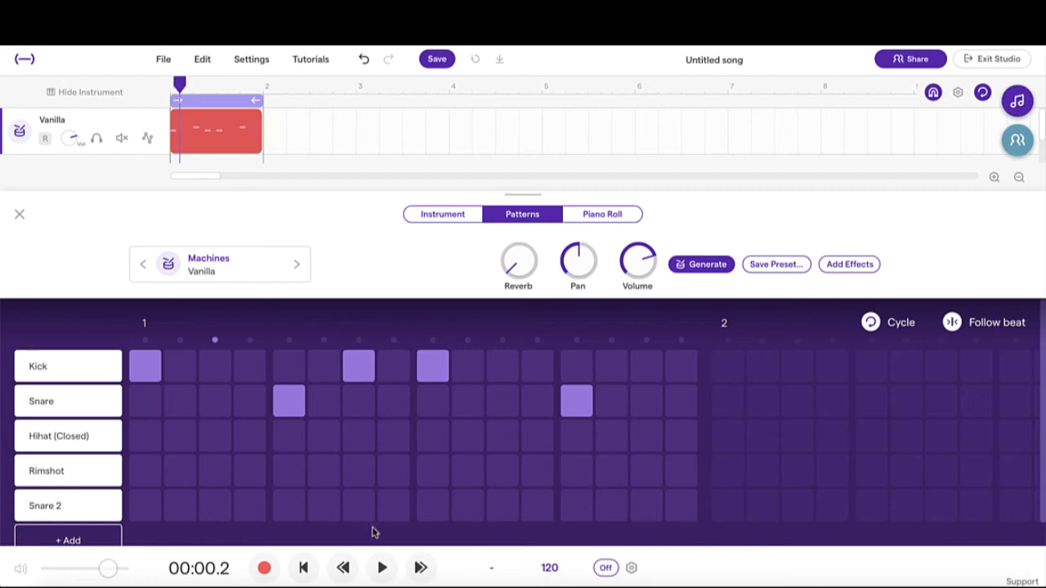
{"action": "left_click", "coordinate": [343, 568]}
{"action": "left_click", "coordinate": [383, 570]}
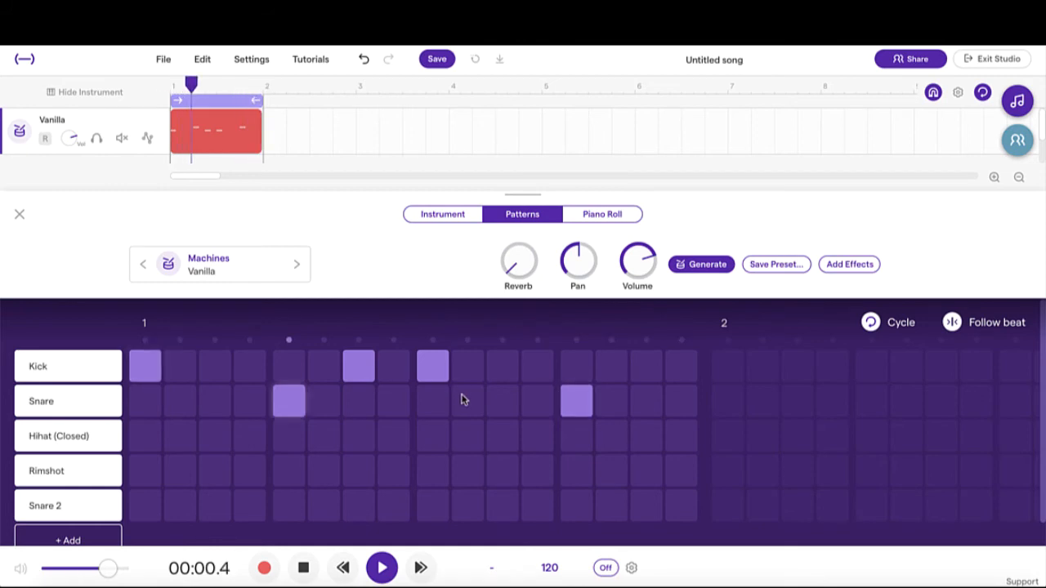
Add a kick on step 15, move the kick from step 9 to step 10 during playback, and stop the loop
{"action": "left_click", "coordinate": [646, 369]}
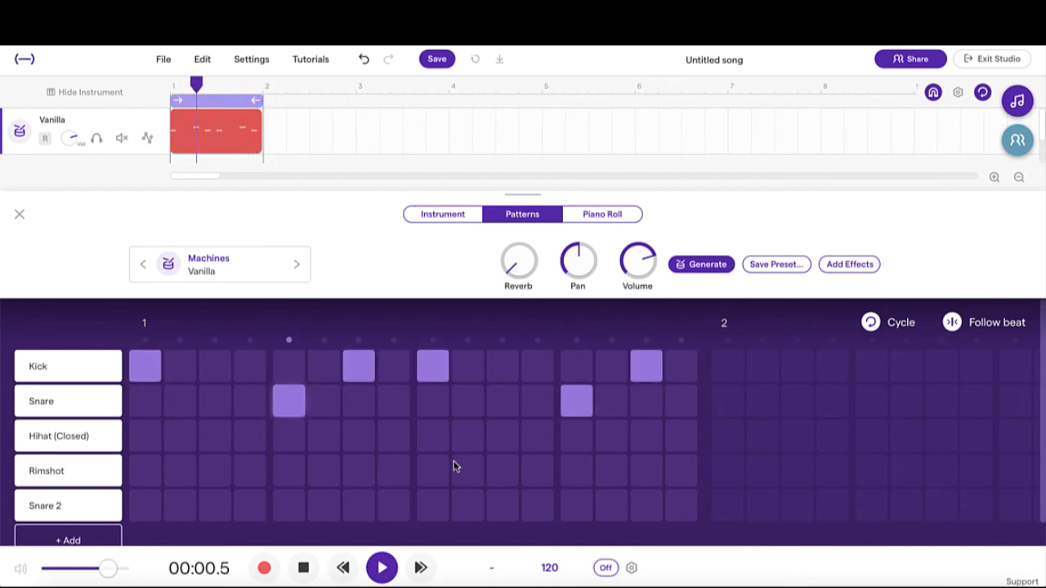
{"action": "left_click", "coordinate": [434, 367]}
{"action": "left_click", "coordinate": [464, 367]}
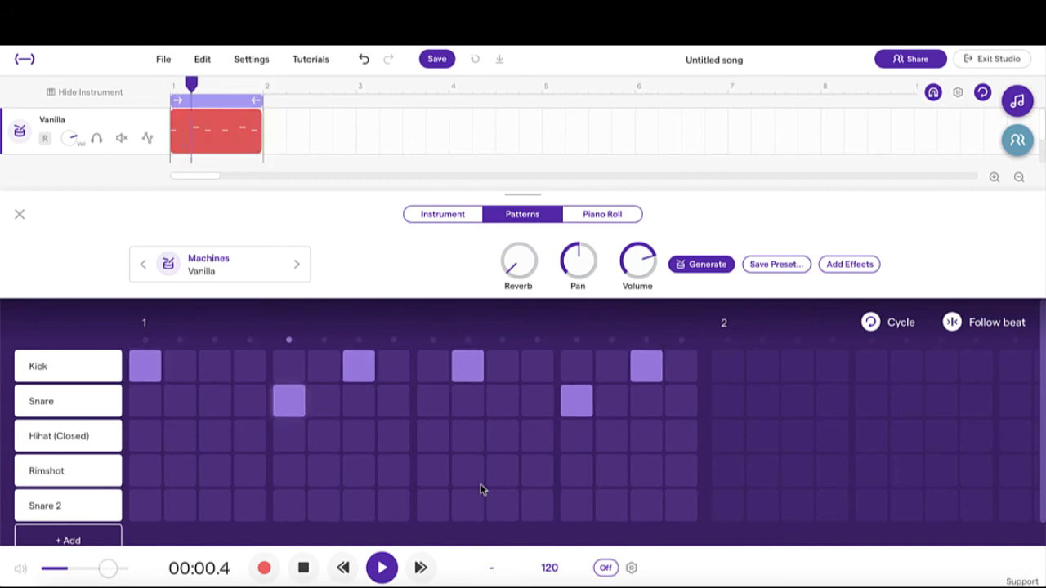
{"action": "left_click", "coordinate": [384, 568]}
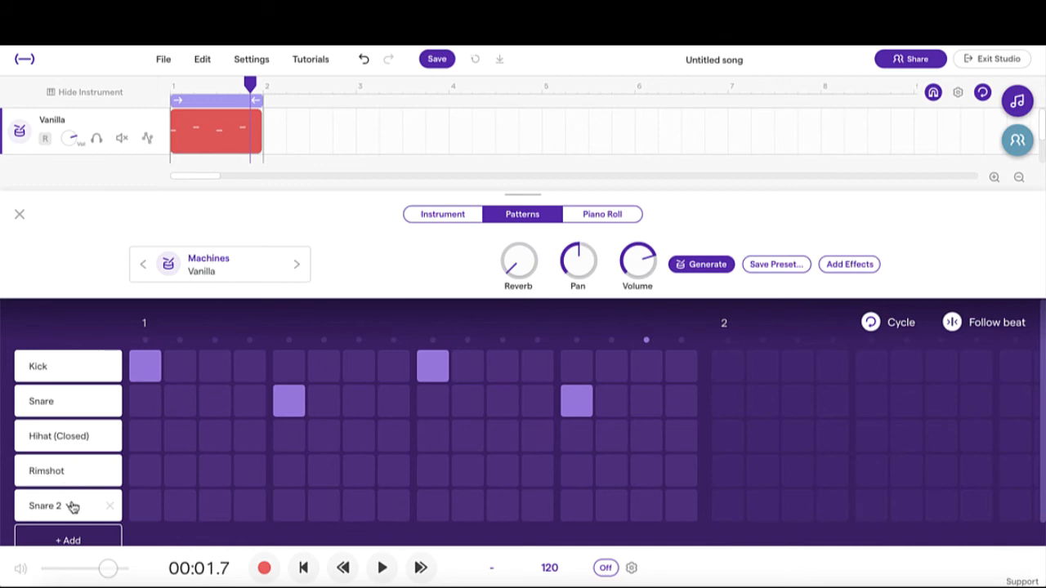
Remove the Rimshot and Snare 2 rows from the drum pattern
{"action": "left_click", "coordinate": [111, 474]}
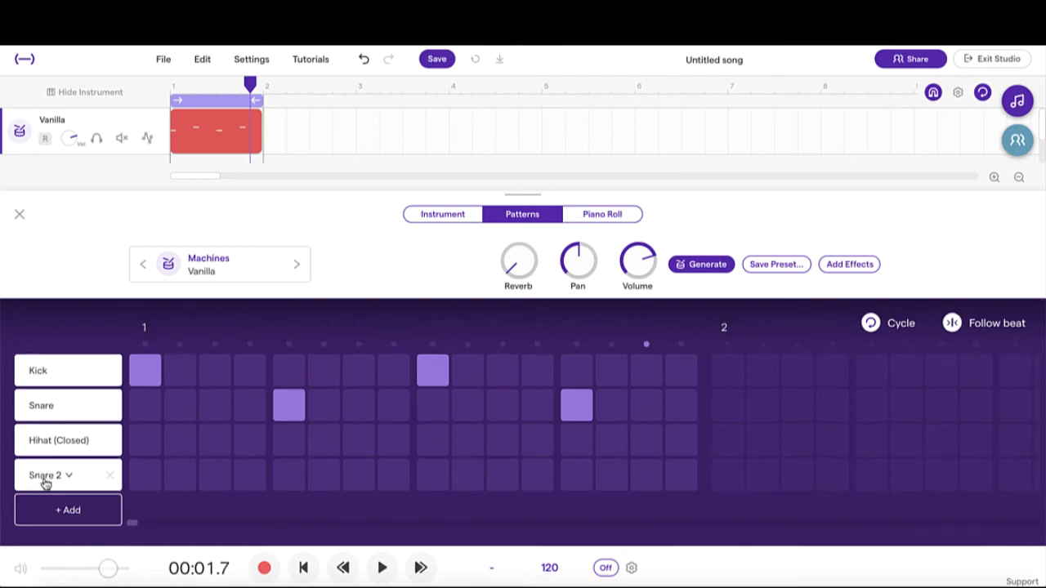
{"action": "left_click", "coordinate": [109, 476]}
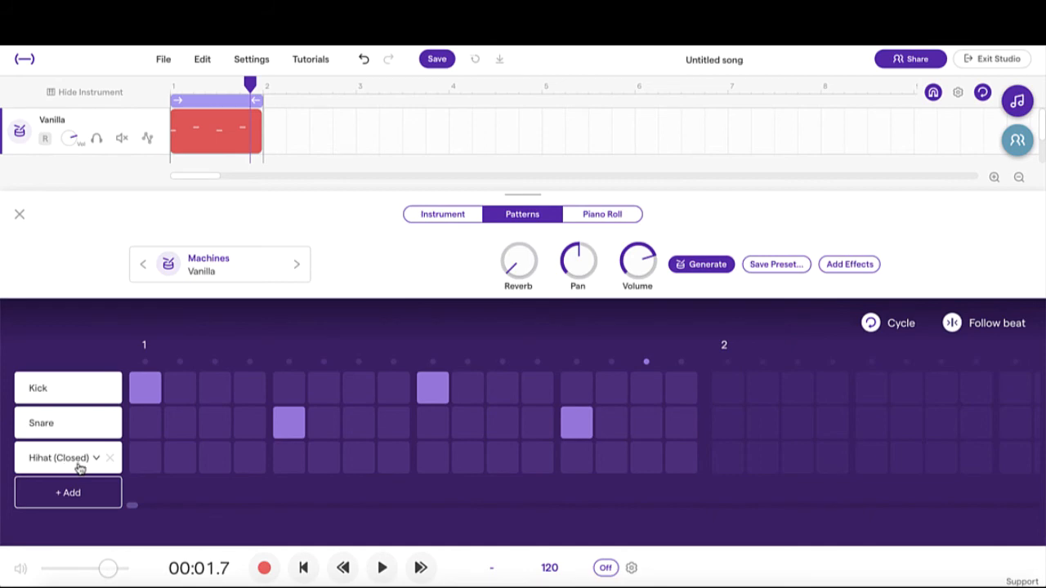
Add a Hihat (Open) row, look through the alternative drum sounds for it, and remove the row again
{"action": "left_click", "coordinate": [82, 495]}
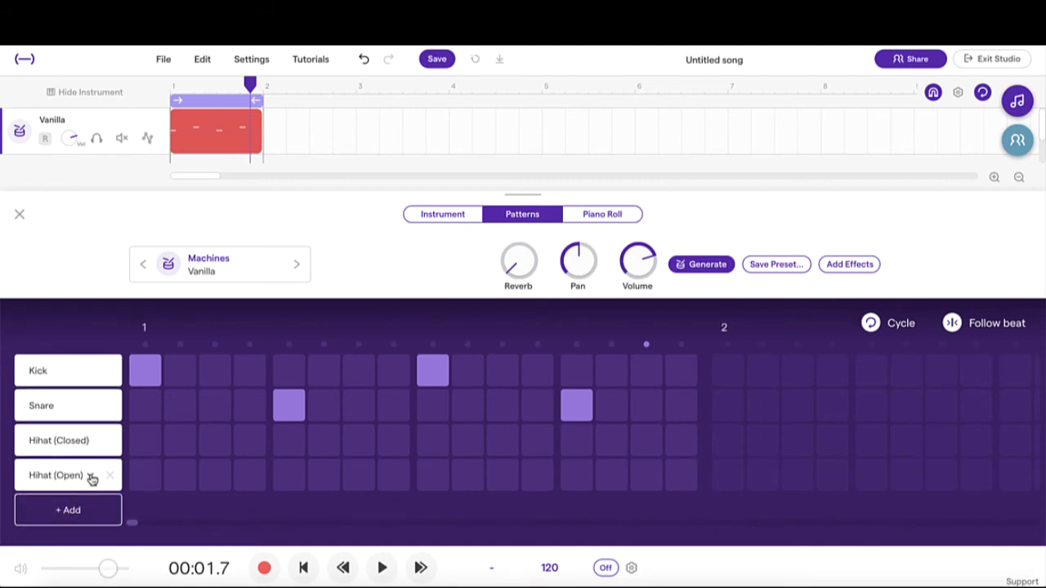
{"action": "left_click", "coordinate": [92, 480]}
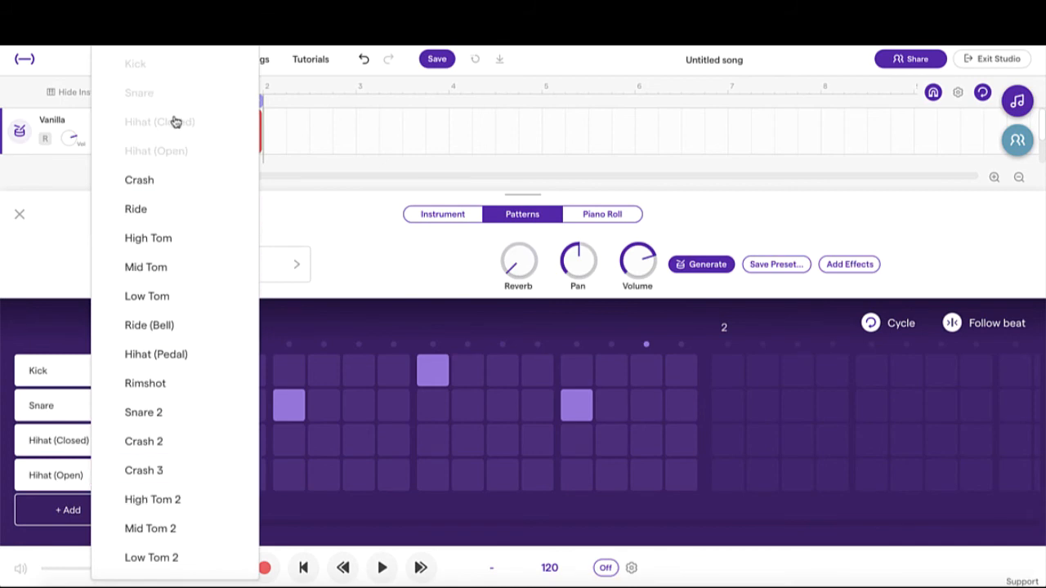
{"action": "left_click", "coordinate": [47, 482]}
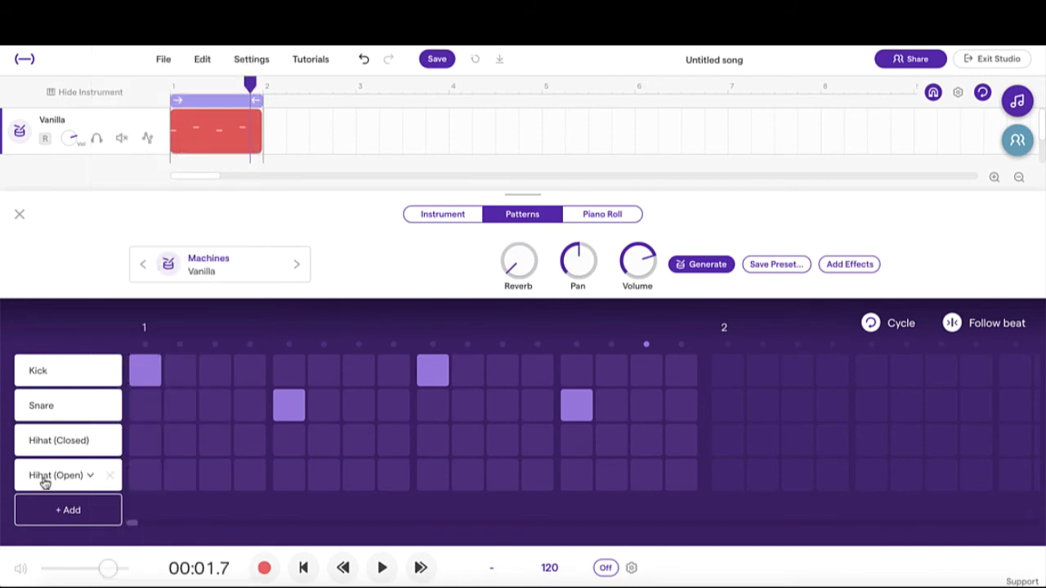
{"action": "left_click", "coordinate": [112, 480]}
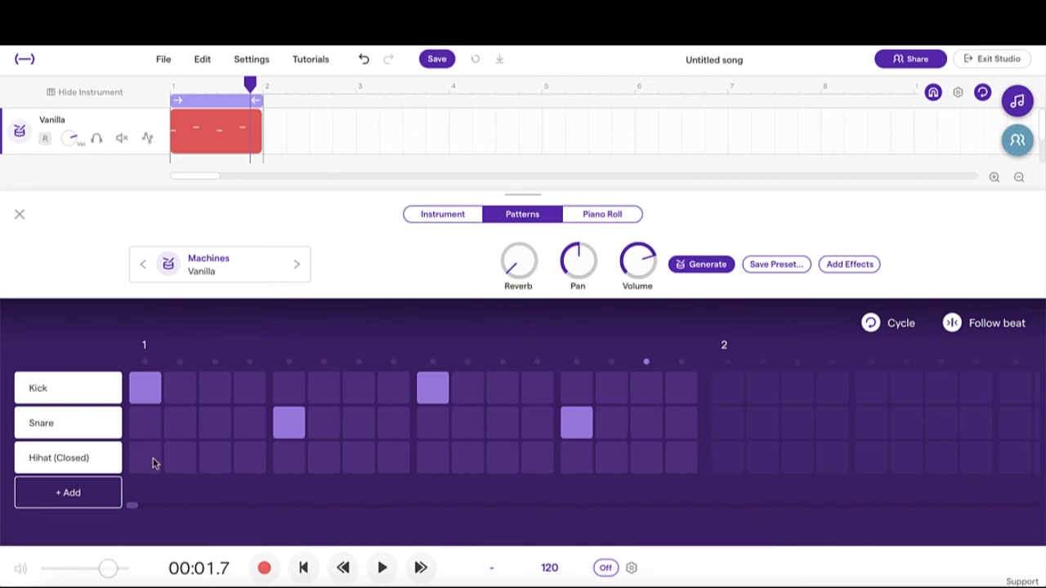
Fill all 16 steps of the Hihat (Closed) row, and audition the pattern from the start
{"action": "left_click_drag", "start_coordinate": [152, 464], "coordinate": [713, 479]}
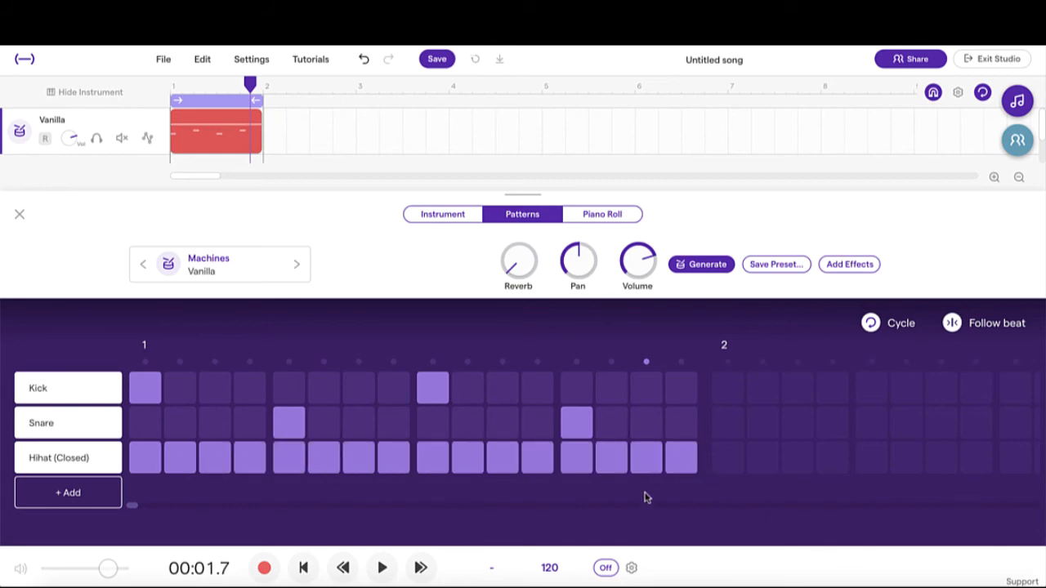
{"action": "left_click", "coordinate": [303, 567]}
{"action": "left_click", "coordinate": [382, 568]}
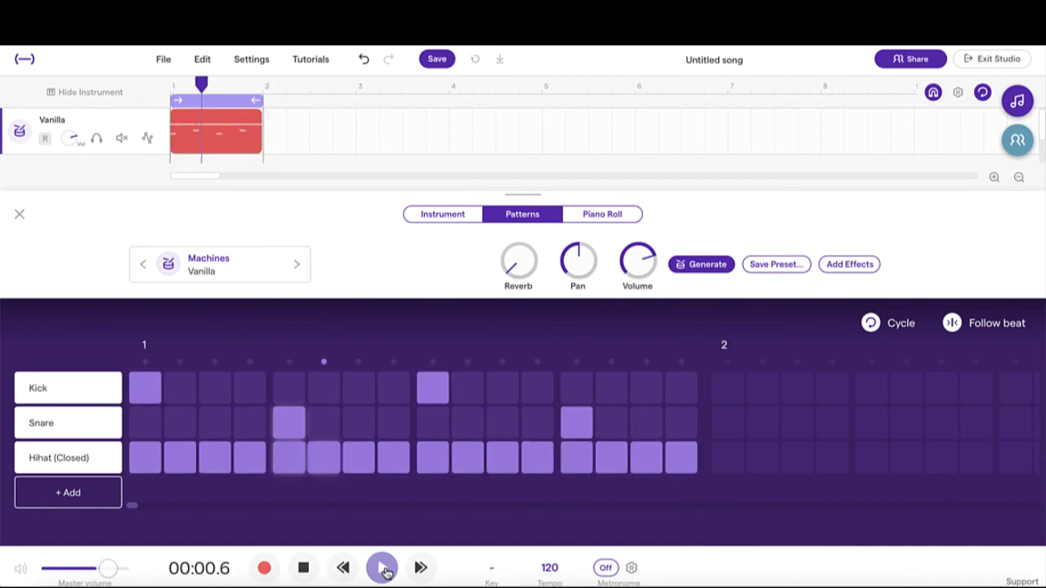
{"action": "left_click", "coordinate": [384, 568]}
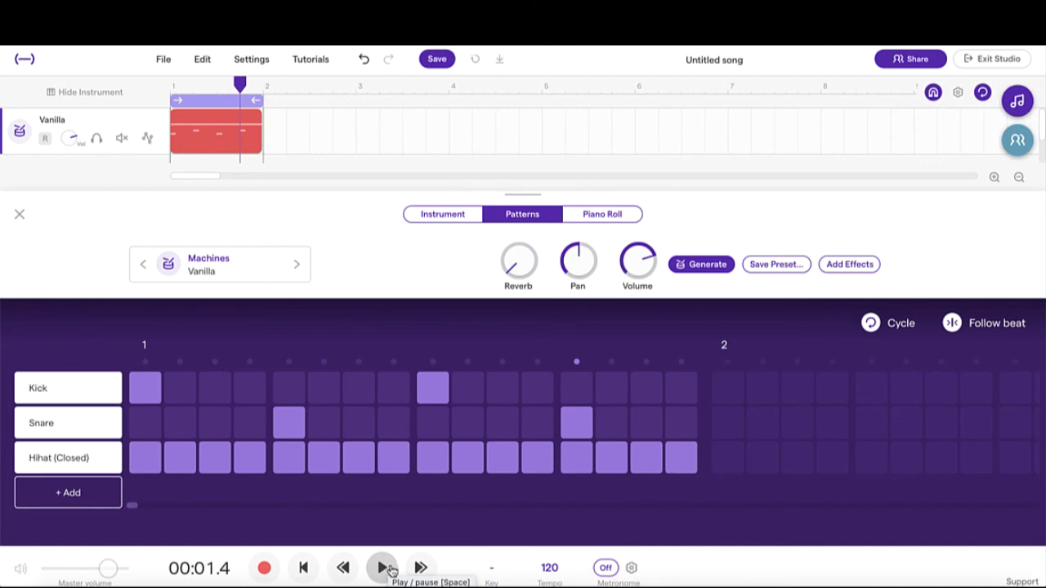
{"action": "left_click", "coordinate": [384, 569]}
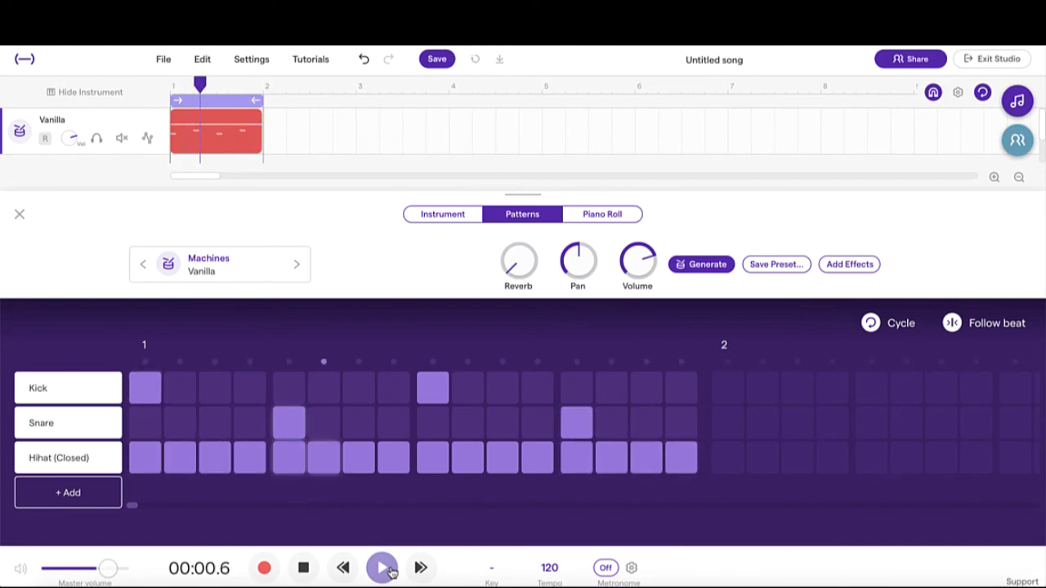
{"action": "left_click", "coordinate": [388, 571]}
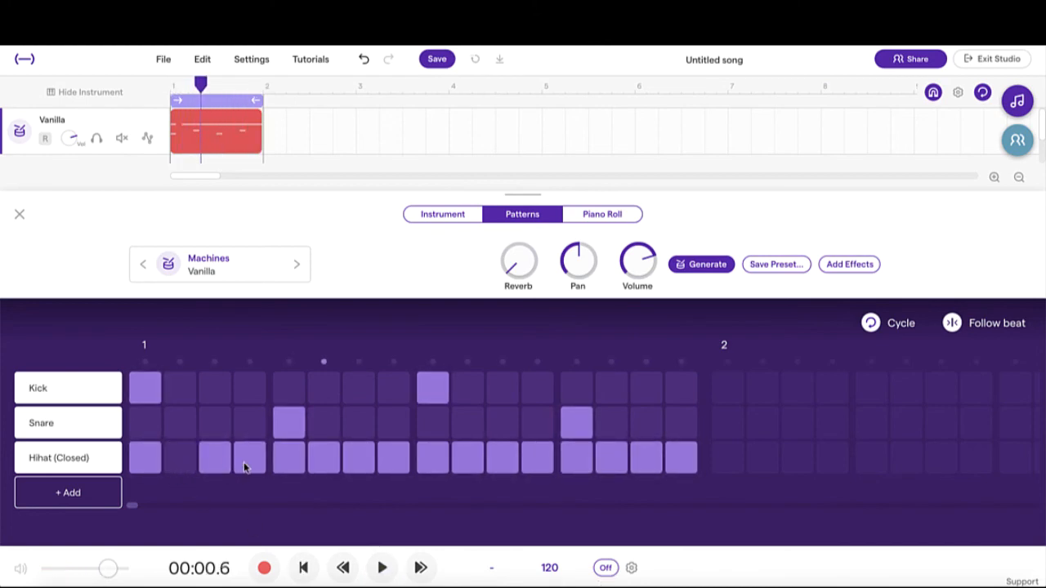
Clear the closed hi-hats on the even-numbered steps so only every other step plays, and audition the pattern from the start
{"action": "left_click", "coordinate": [319, 462]}
{"action": "left_click", "coordinate": [400, 459]}
{"action": "left_click", "coordinate": [472, 468]}
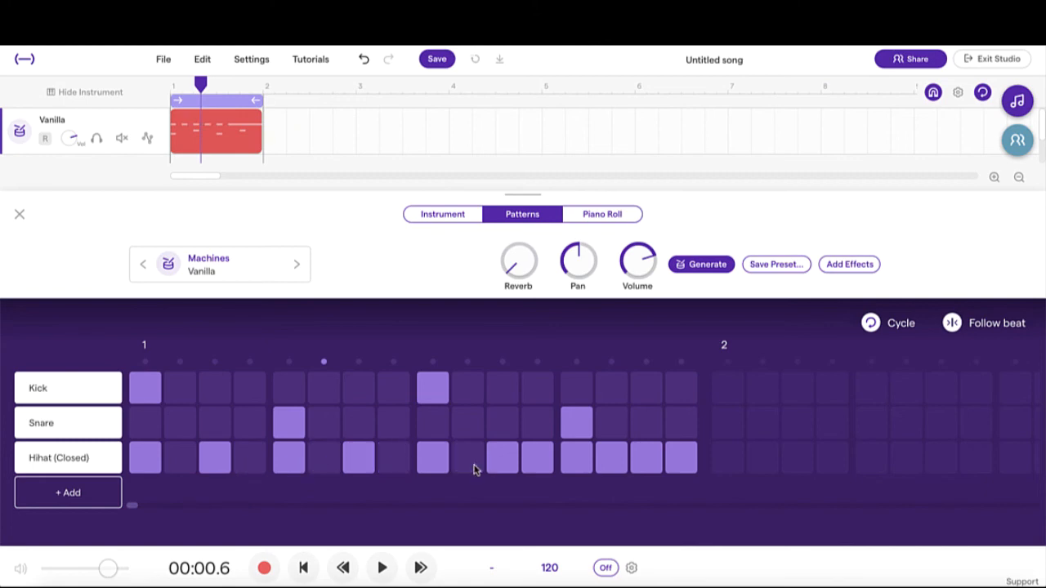
{"action": "left_click", "coordinate": [533, 466]}
{"action": "left_click", "coordinate": [623, 466]}
{"action": "left_click", "coordinate": [678, 464]}
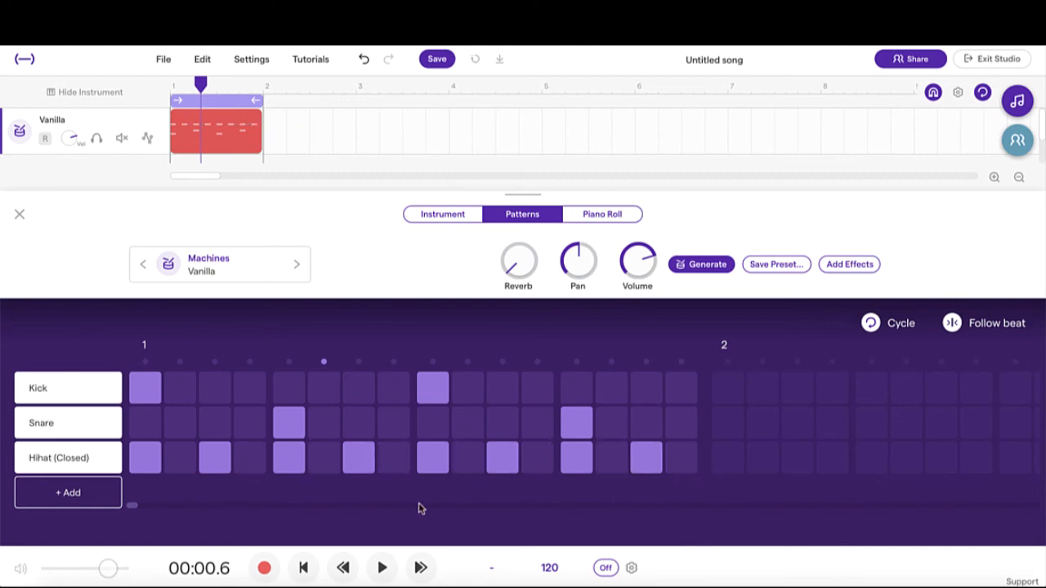
{"action": "left_click", "coordinate": [303, 567]}
{"action": "left_click", "coordinate": [391, 569]}
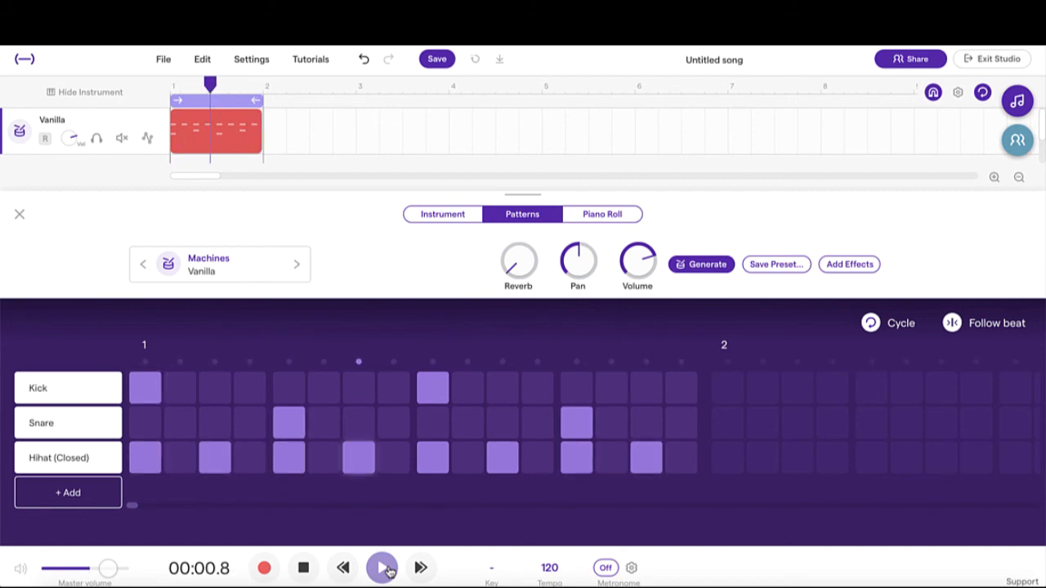
{"action": "left_click", "coordinate": [384, 568]}
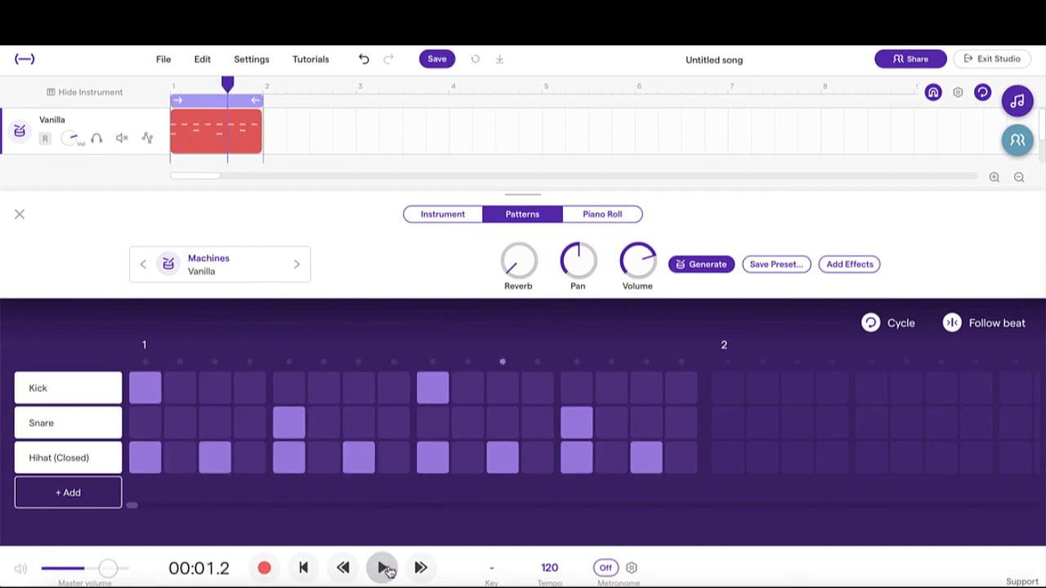
Add closed hi-hats on steps 2, 8, 12 and 14, and play the pattern from the start
{"action": "left_click", "coordinate": [181, 460]}
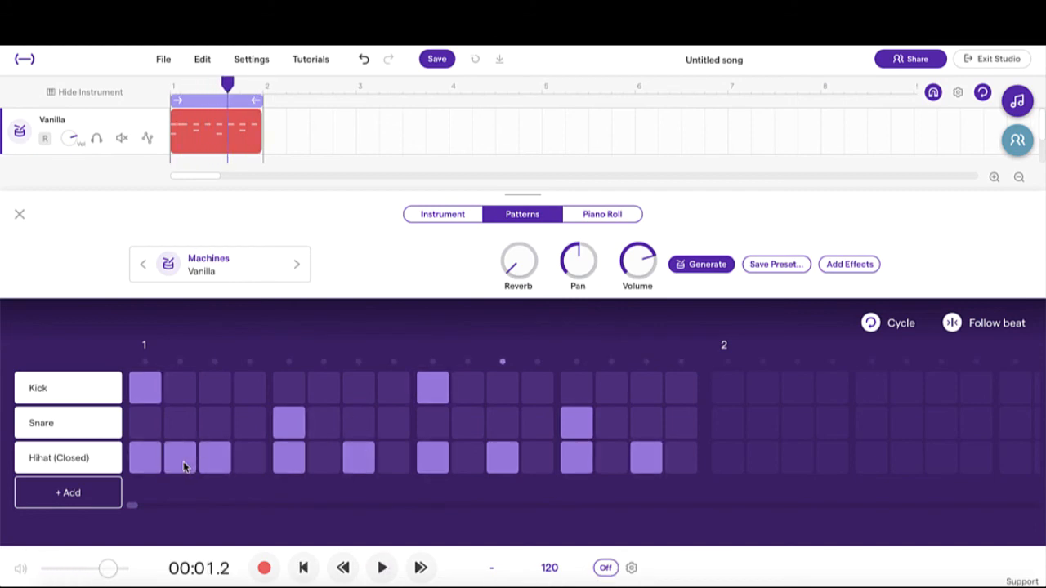
{"action": "left_click", "coordinate": [399, 460]}
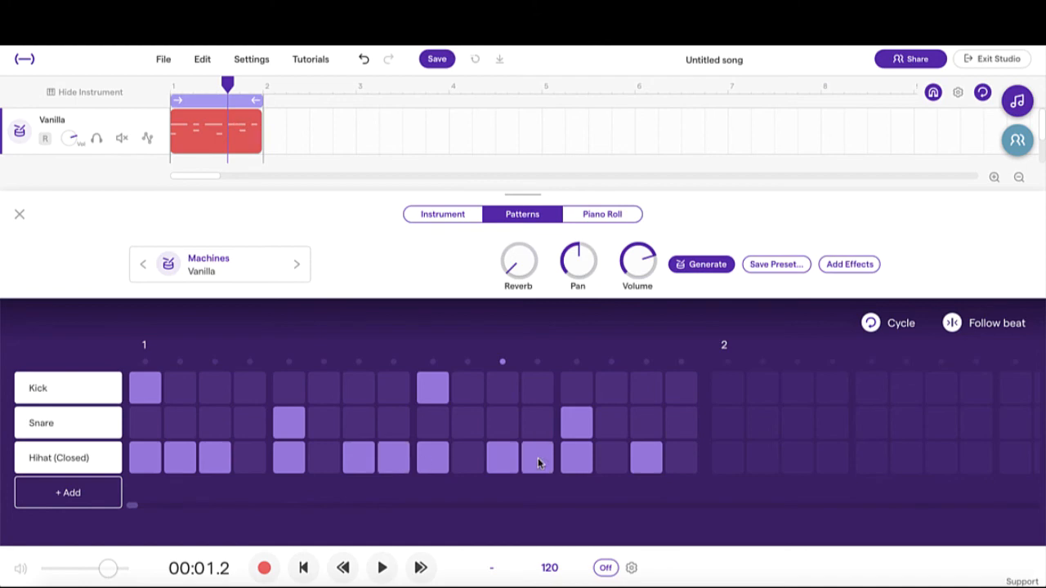
{"action": "left_click", "coordinate": [609, 470]}
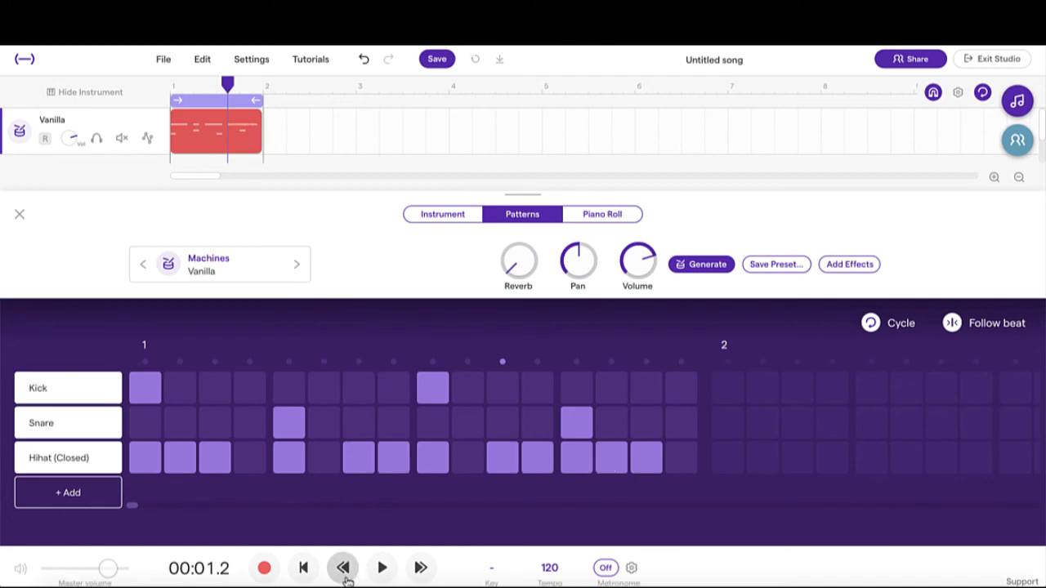
{"action": "left_click", "coordinate": [346, 577]}
{"action": "left_click", "coordinate": [382, 572]}
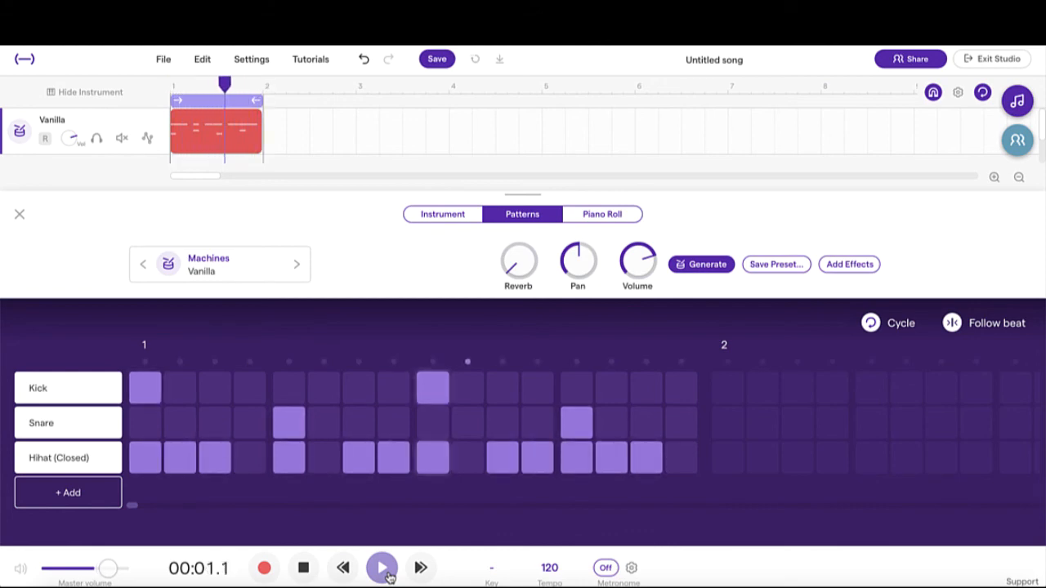
Move the closed hi-hat from step 15 to step 16, listen to the loop, and stop it
{"action": "left_click", "coordinate": [647, 462]}
{"action": "left_click", "coordinate": [682, 465]}
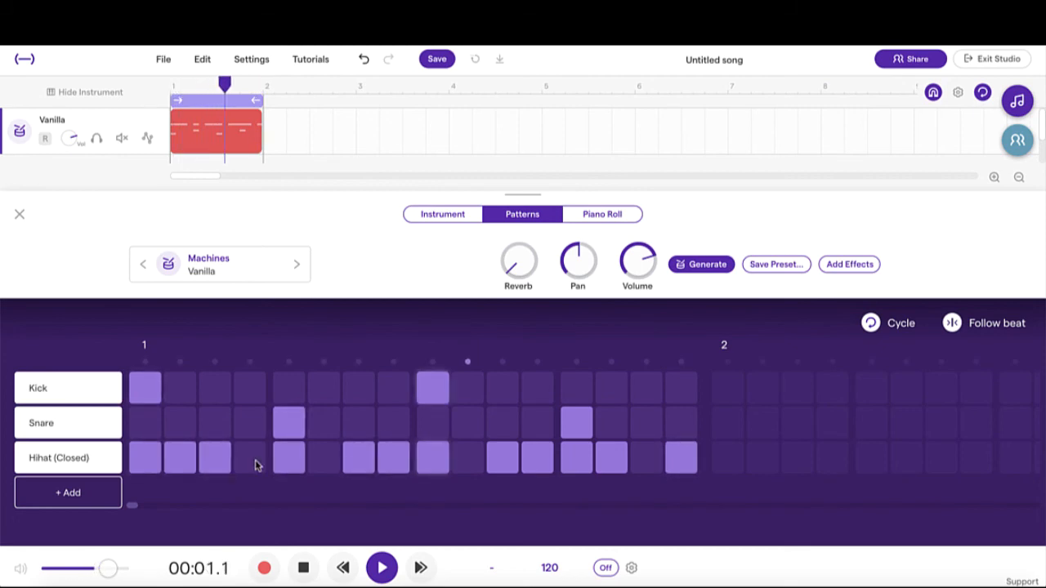
{"action": "left_click", "coordinate": [382, 567]}
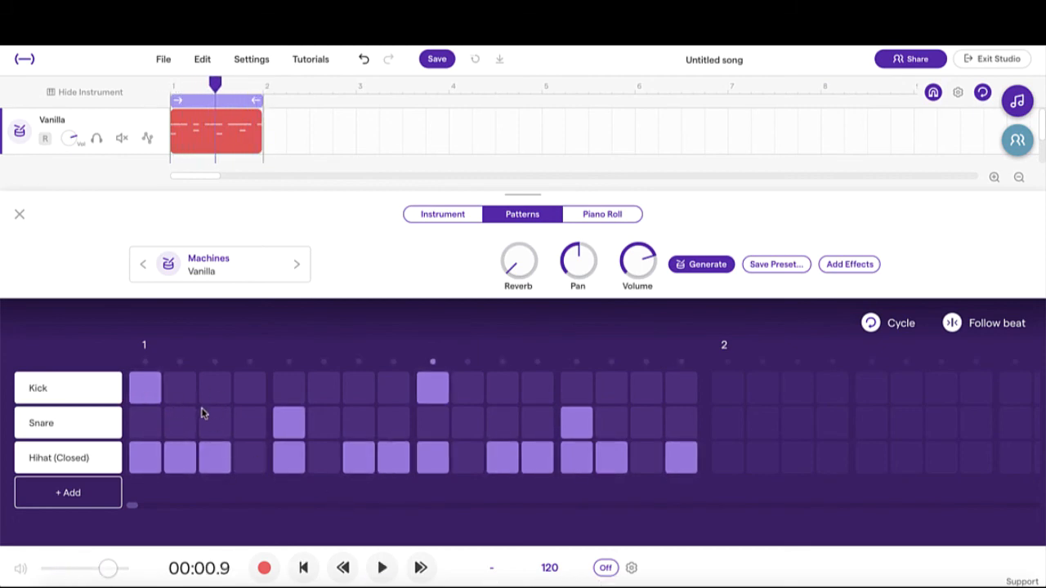
Add a kick on step 8, play the loop, and move the kick from step 9 to step 10
{"action": "left_click", "coordinate": [396, 391]}
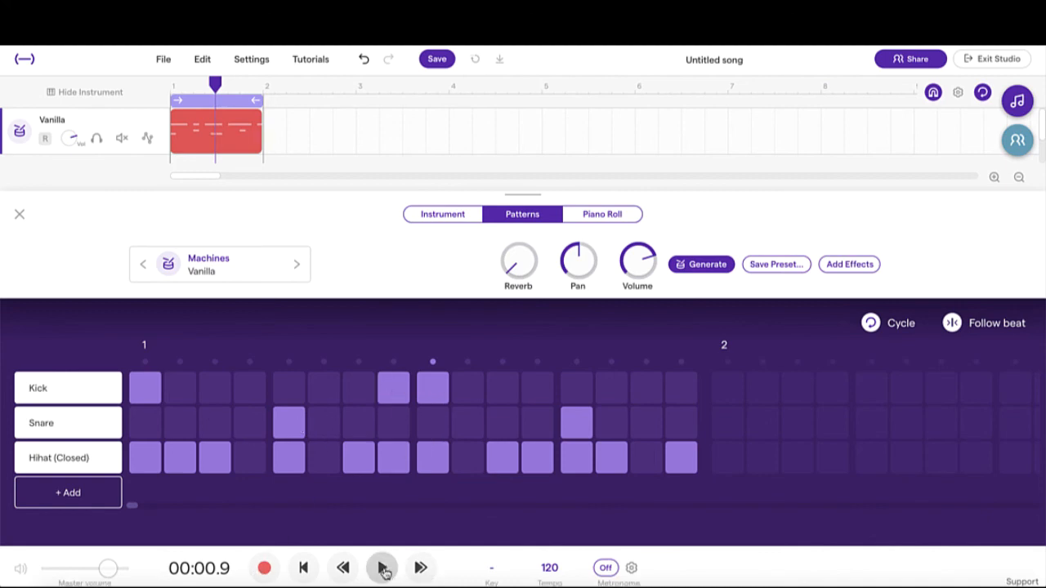
{"action": "left_click", "coordinate": [382, 570]}
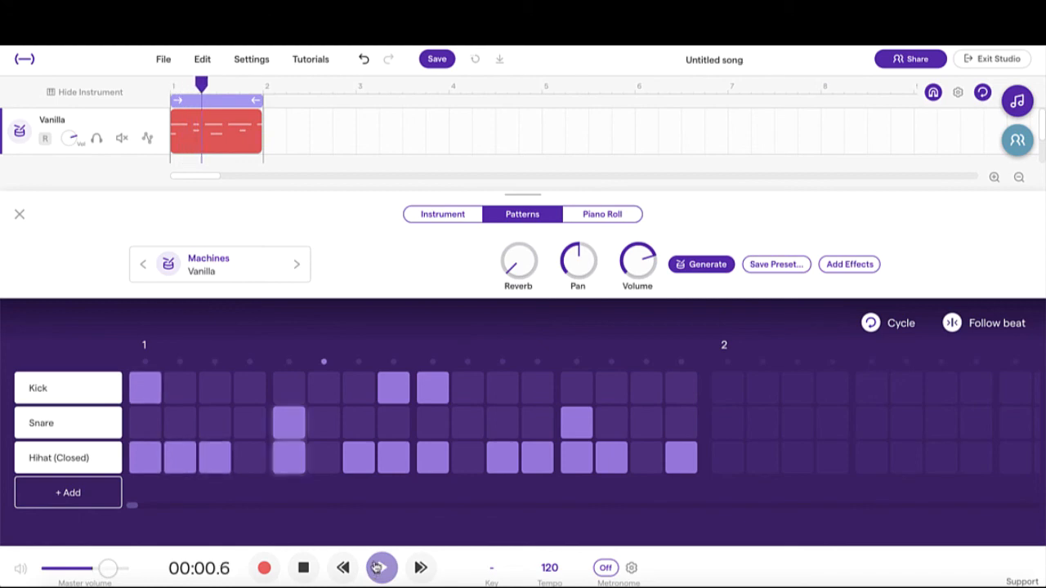
{"action": "left_click", "coordinate": [432, 390]}
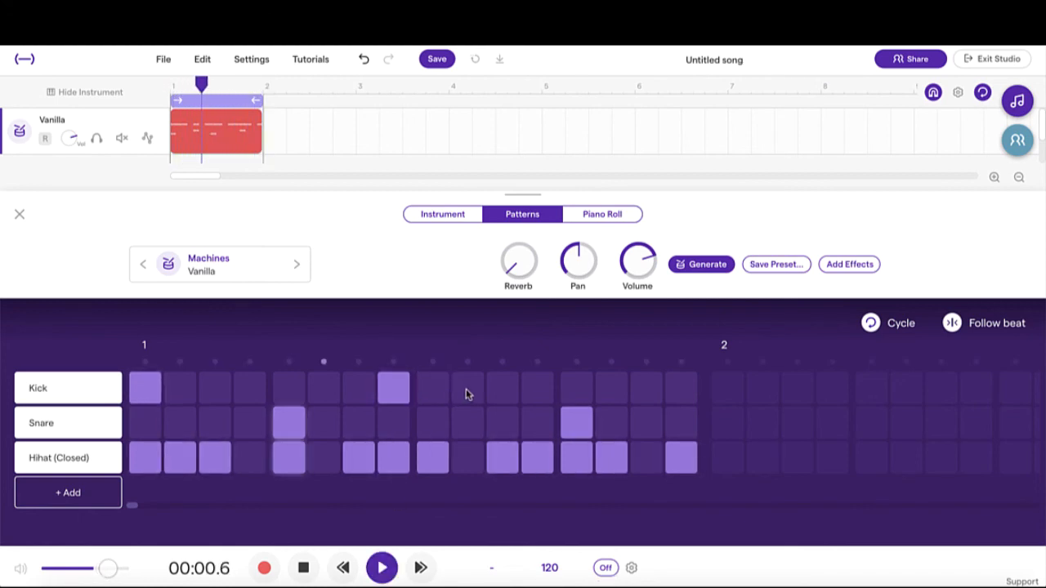
{"action": "left_click", "coordinate": [467, 391]}
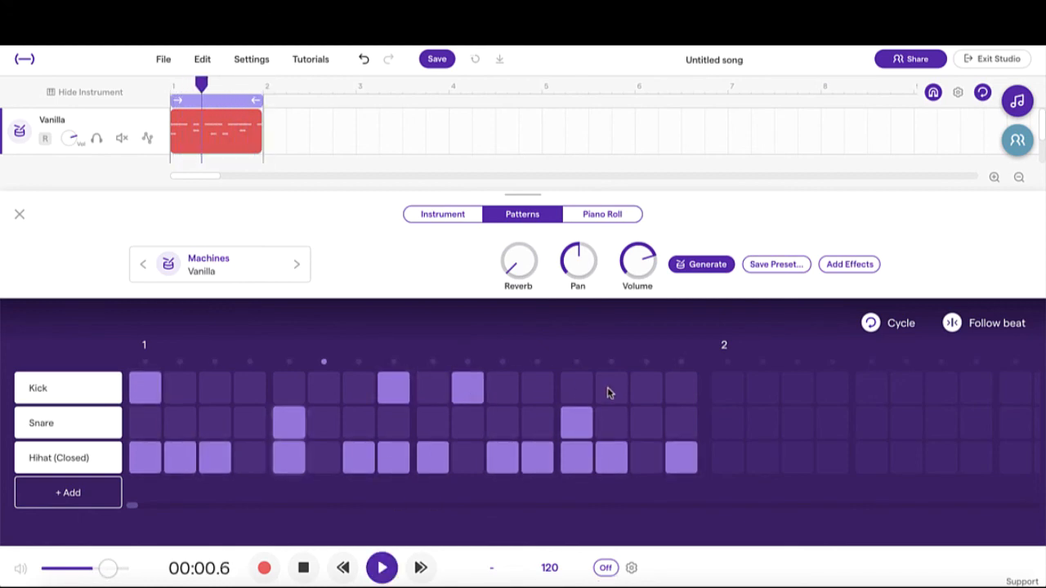
Add an extra snare on step 11 while the loop plays, leaving step 12 of the Snare row empty
{"action": "left_click", "coordinate": [541, 428]}
{"action": "left_click", "coordinate": [506, 428]}
{"action": "left_click", "coordinate": [532, 432]}
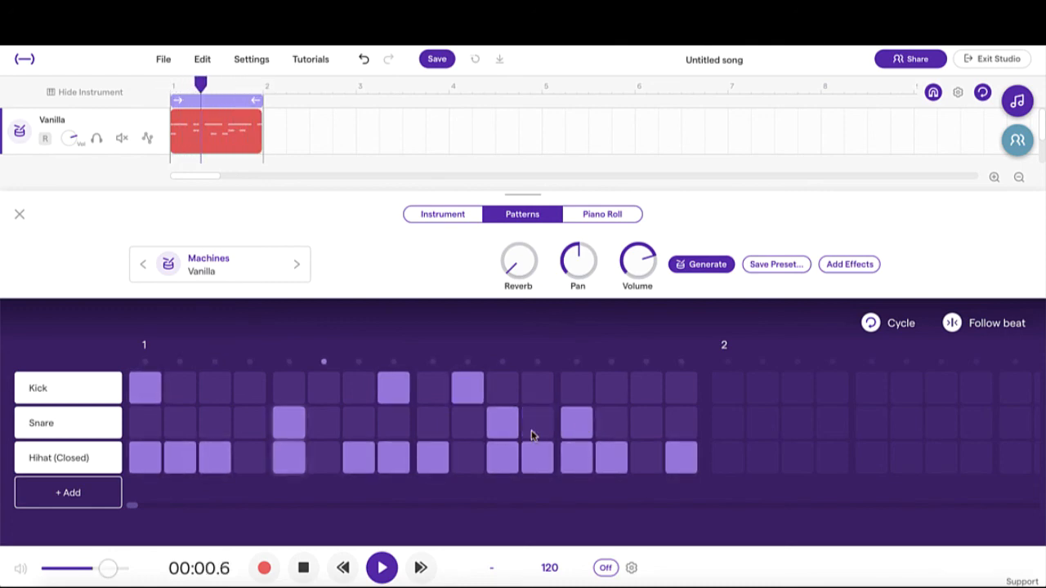
Add closed hi-hats on steps 4 and 6 and remove the one on step 5
{"action": "left_click", "coordinate": [247, 458]}
{"action": "left_click", "coordinate": [288, 465]}
{"action": "left_click", "coordinate": [324, 466]}
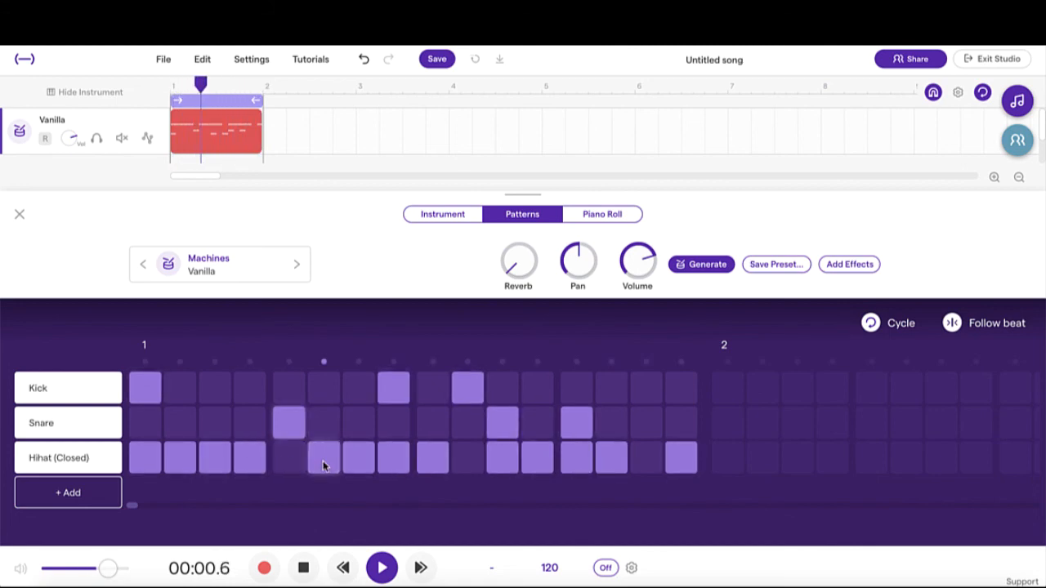
Remove the closed hi-hats on steps 2 and 11, keeping the one on step 4, and play the loop
{"action": "left_click", "coordinate": [258, 464]}
{"action": "left_click", "coordinate": [183, 463]}
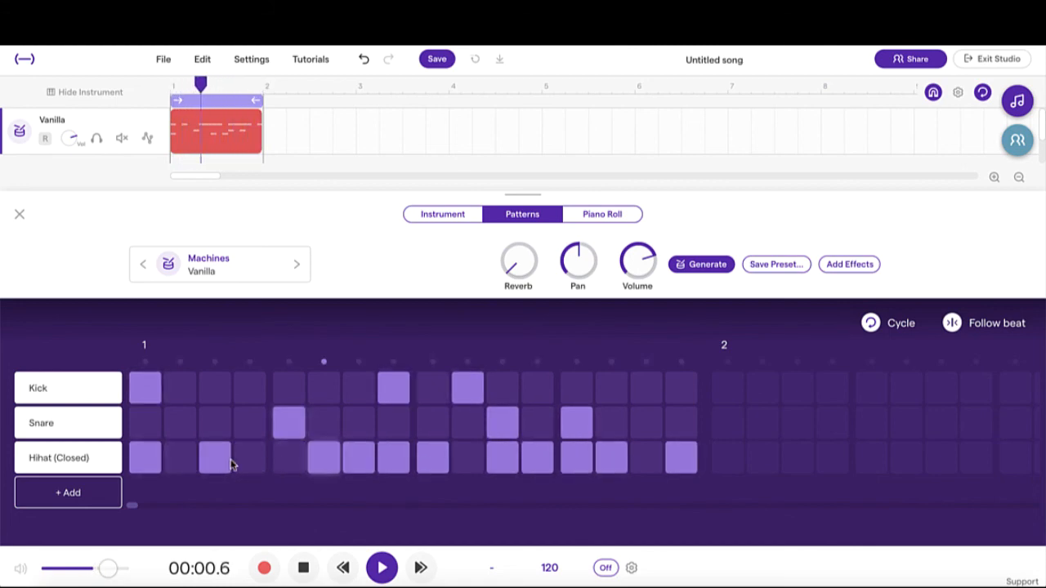
{"action": "left_click", "coordinate": [249, 462]}
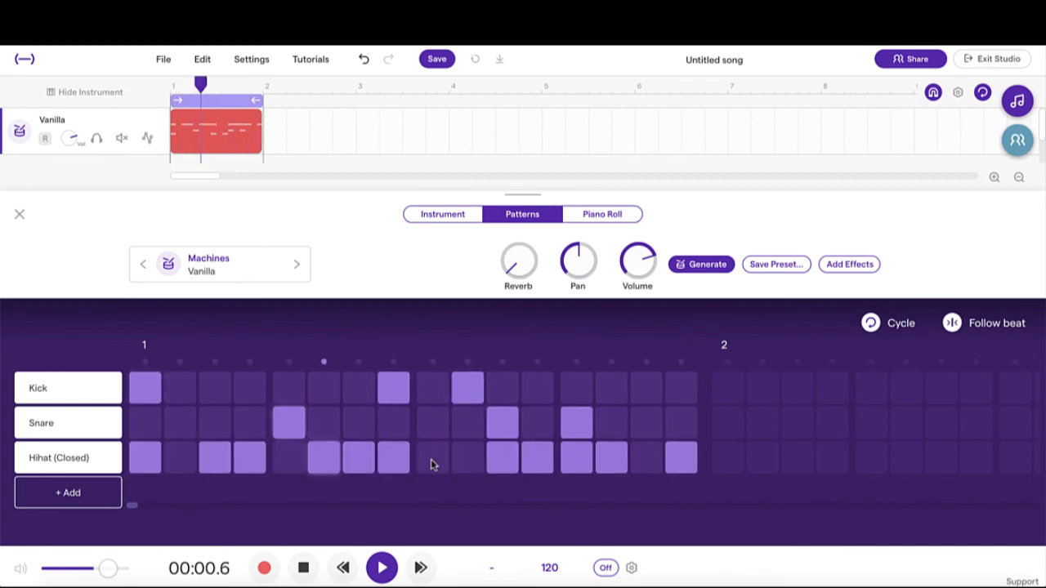
{"action": "left_click", "coordinate": [504, 460]}
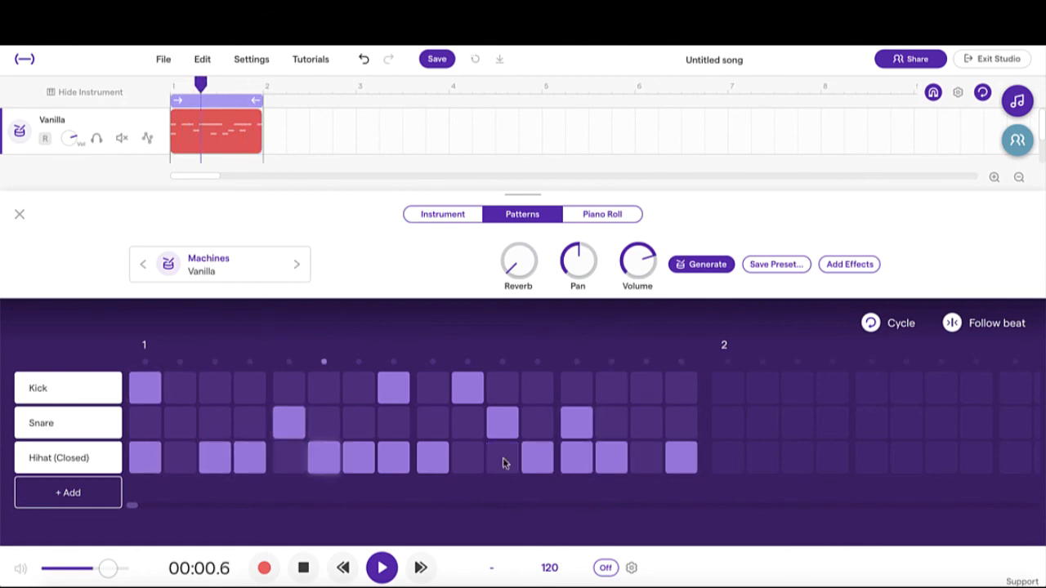
{"action": "left_click", "coordinate": [343, 568]}
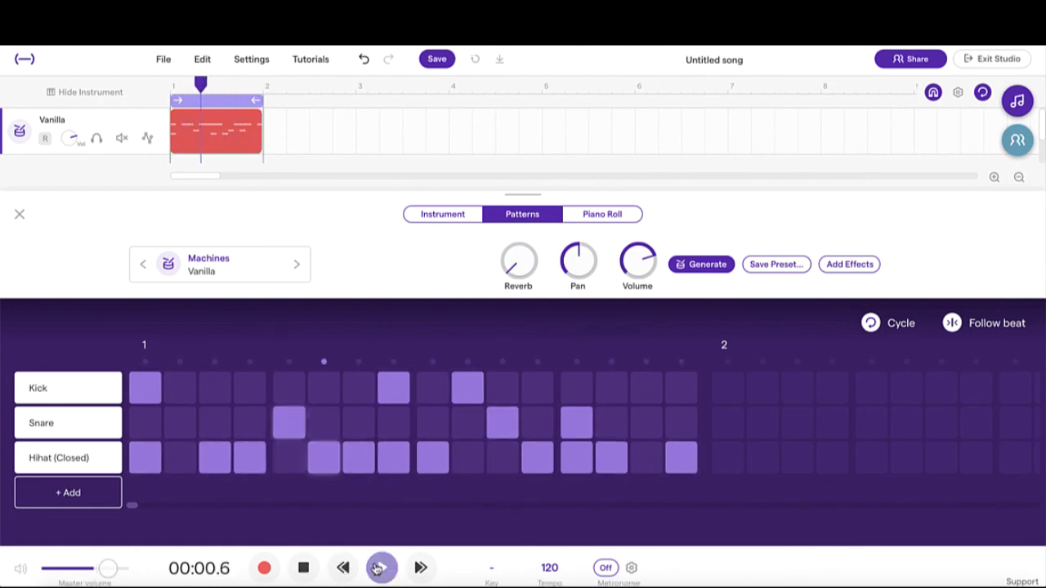
{"action": "left_click", "coordinate": [379, 568]}
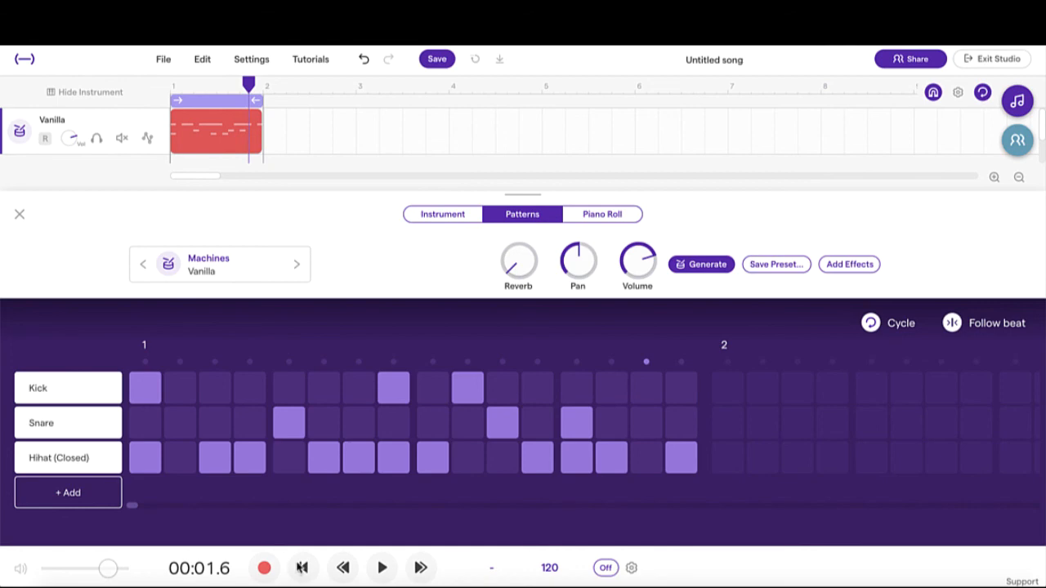
Switch the drum preset to the Clean Black kit and listen to the pattern from the beginning
{"action": "left_click", "coordinate": [237, 275]}
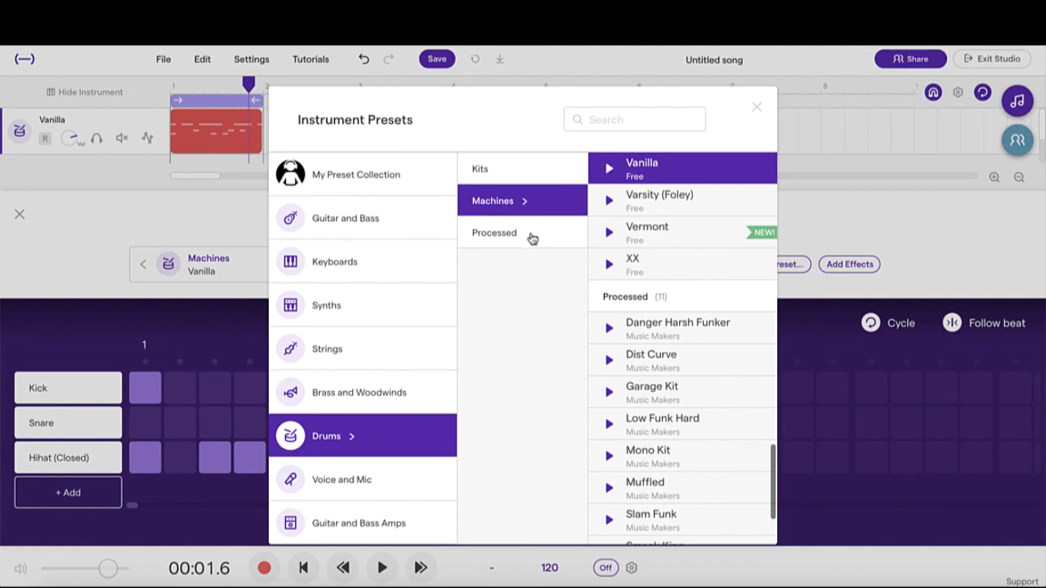
{"action": "left_click", "coordinate": [513, 176]}
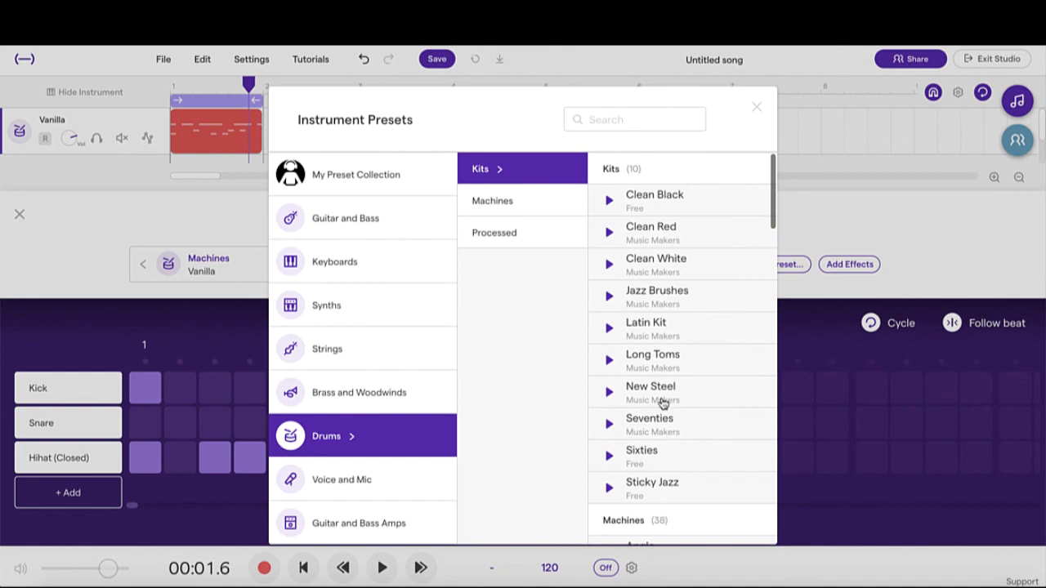
{"action": "left_click", "coordinate": [687, 209]}
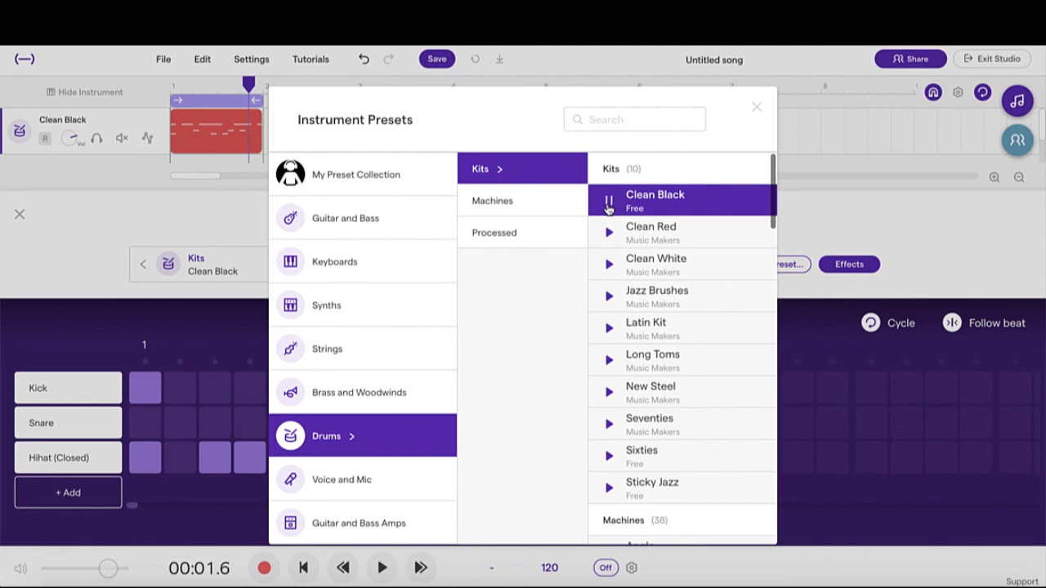
{"action": "left_click", "coordinate": [89, 268]}
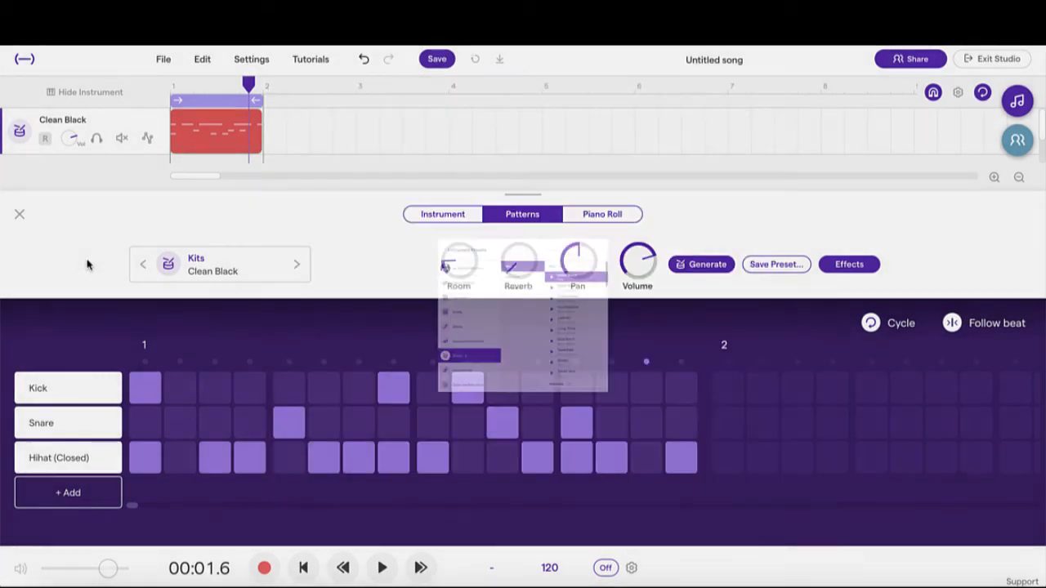
{"action": "left_click", "coordinate": [304, 568]}
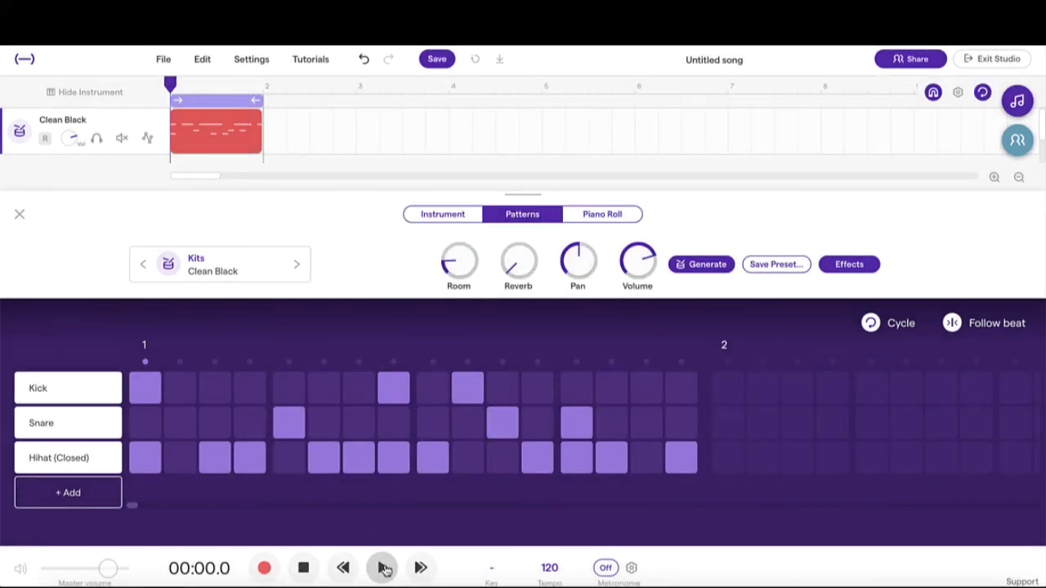
{"action": "left_click", "coordinate": [384, 569]}
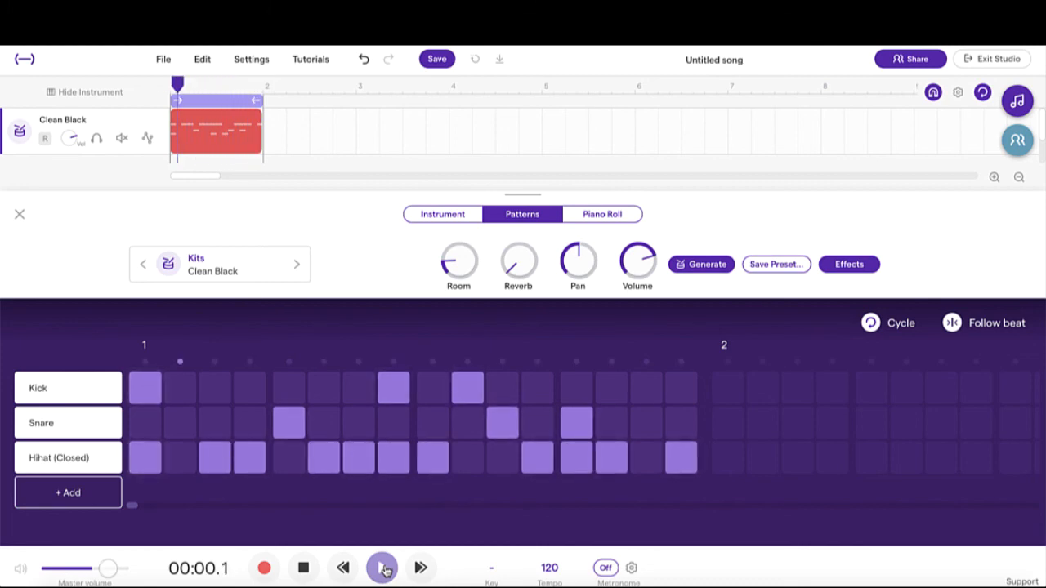
{"action": "left_click", "coordinate": [384, 569]}
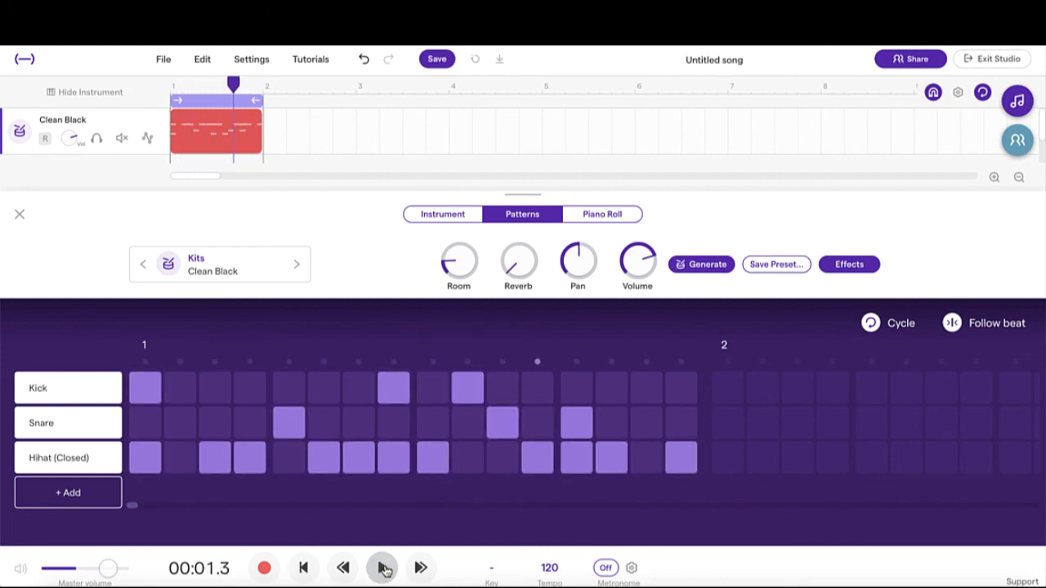
Audition the pattern with the Clean Red, Clean White and Jazz Brushes kits
{"action": "left_click", "coordinate": [296, 265]}
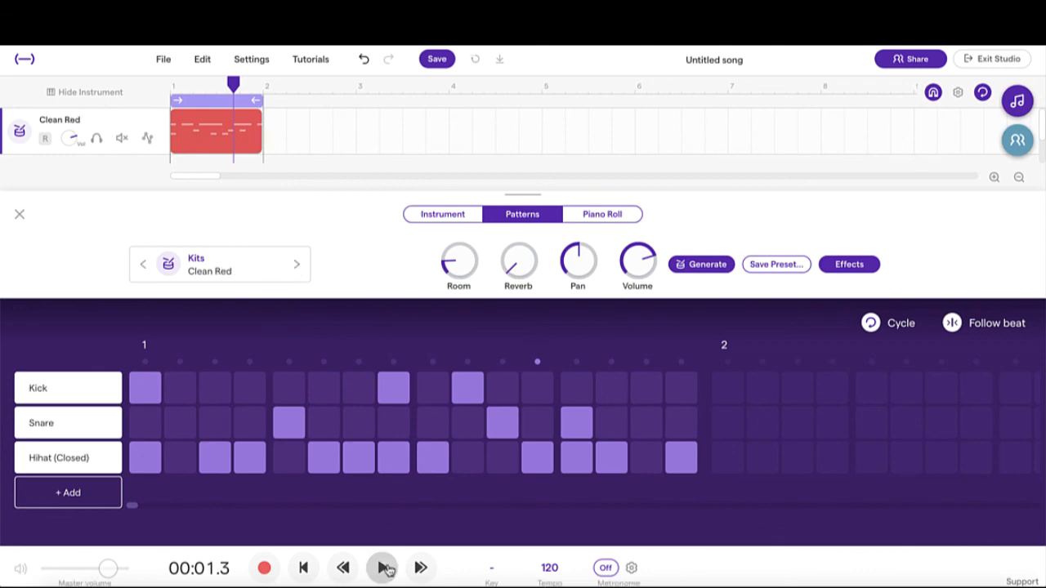
{"action": "left_click", "coordinate": [384, 568]}
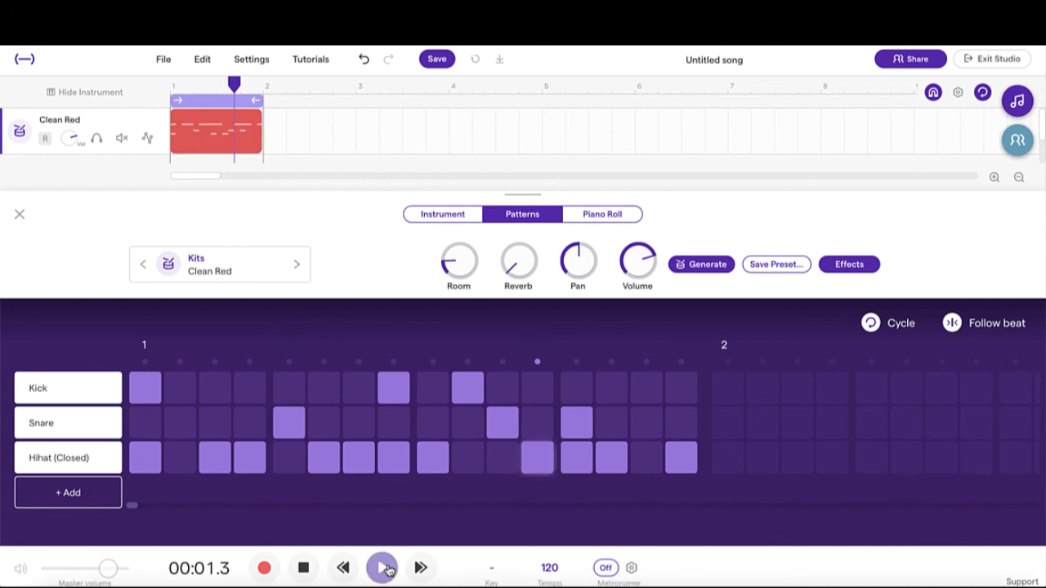
{"action": "left_click", "coordinate": [297, 266]}
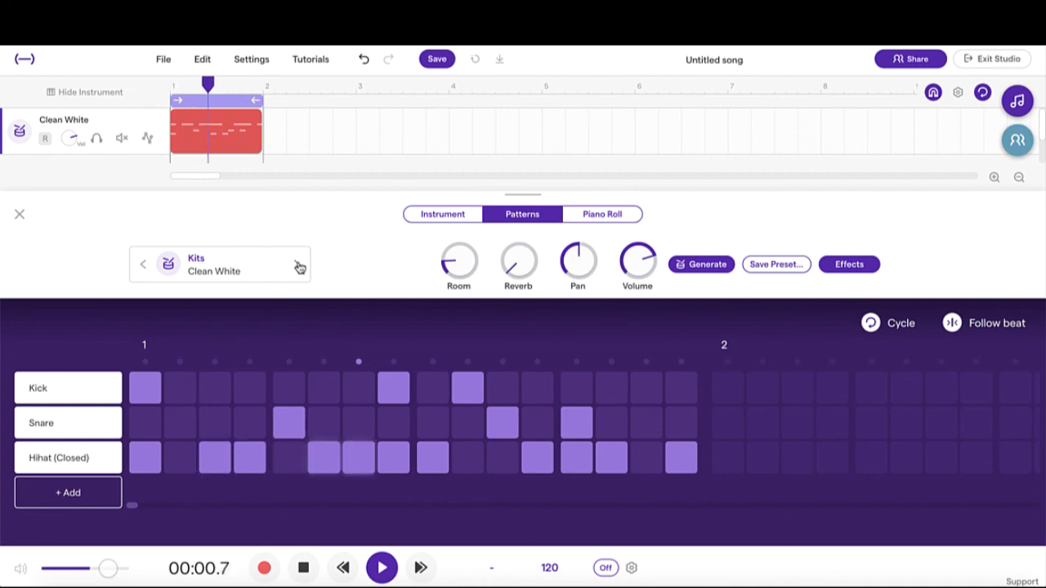
{"action": "left_click", "coordinate": [299, 267]}
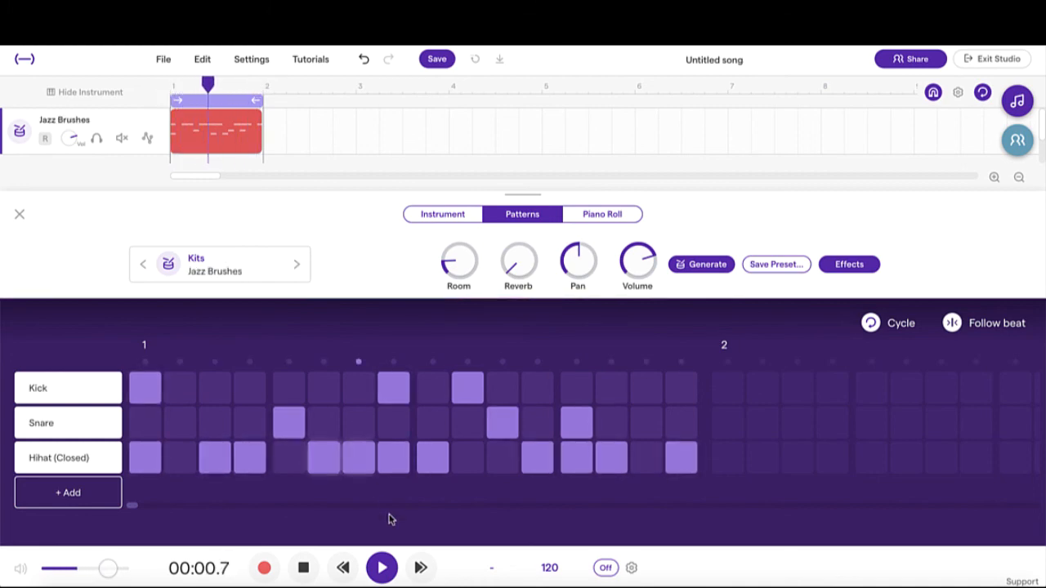
{"action": "left_click", "coordinate": [384, 572]}
Switch the drum preset to Glitched Piano Kit from the Machines category, listen to the loop, and stop playback
{"action": "left_click", "coordinate": [245, 271]}
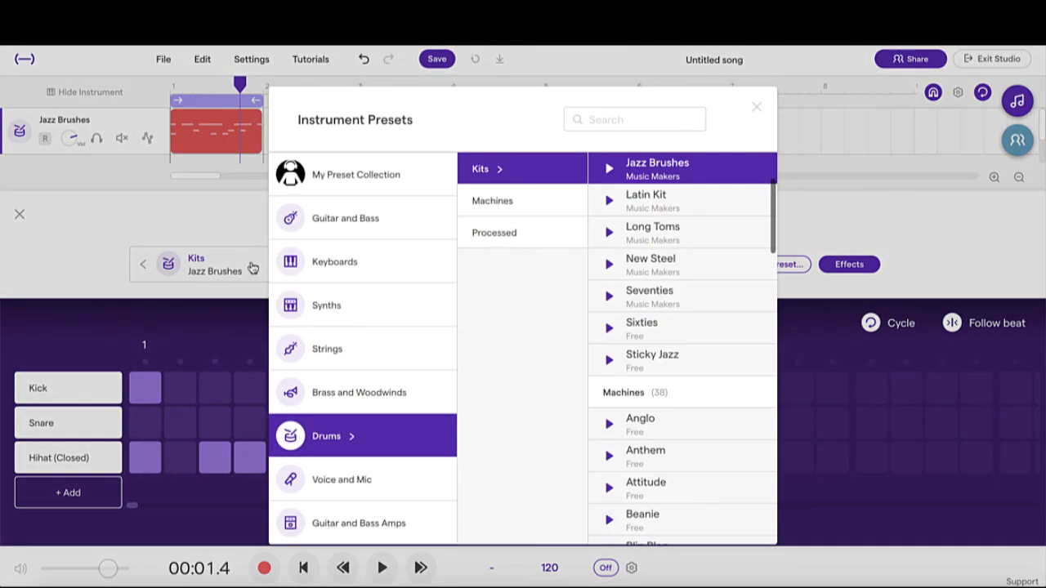
{"action": "left_click", "coordinate": [547, 215]}
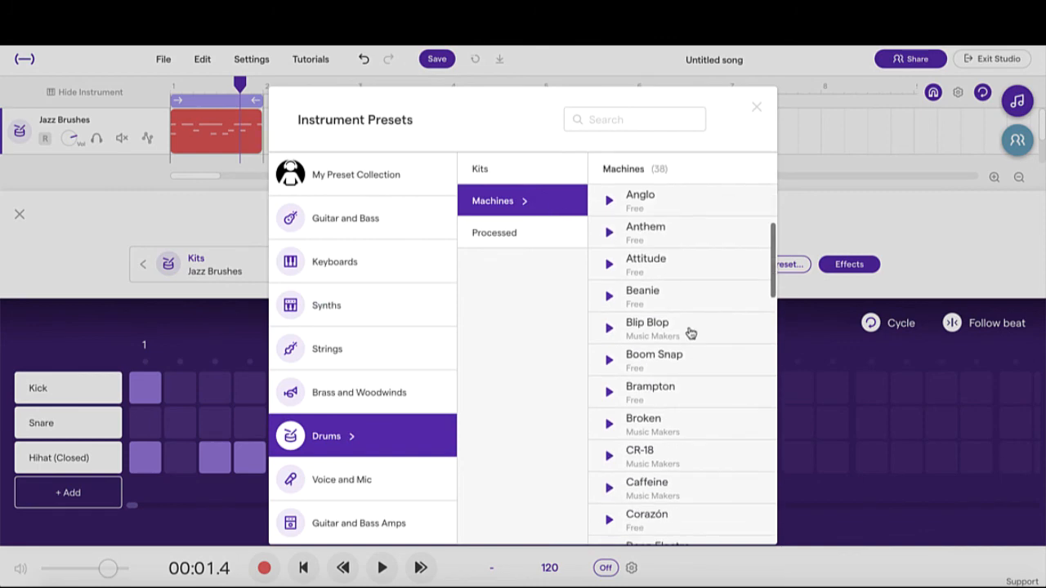
{"action": "scroll", "coordinate": [691, 334], "scroll_direction": "down", "scroll_amount": 2}
{"action": "scroll", "coordinate": [690, 333], "scroll_direction": "down", "scroll_amount": 5}
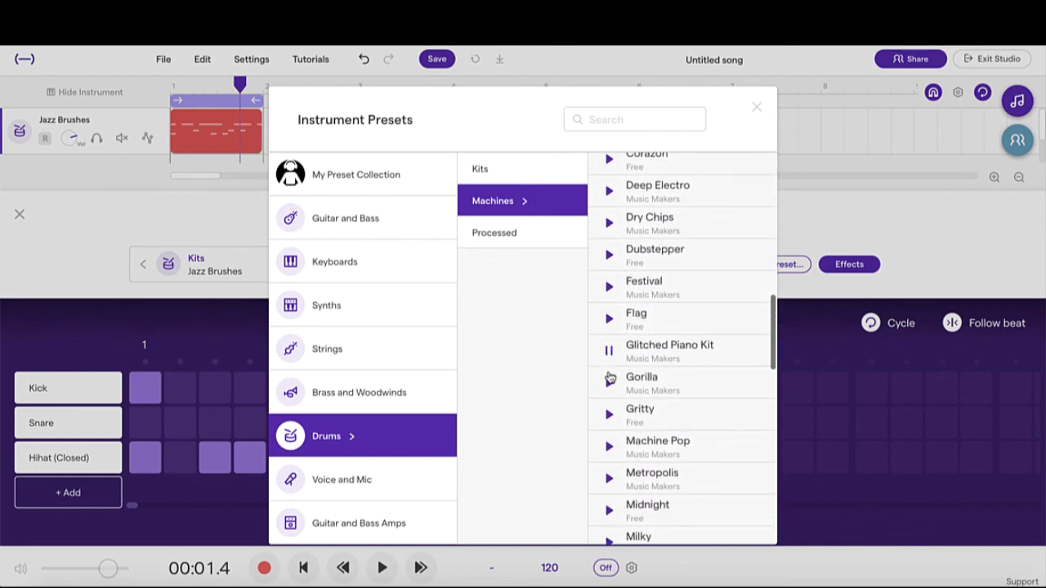
{"action": "left_click", "coordinate": [660, 360]}
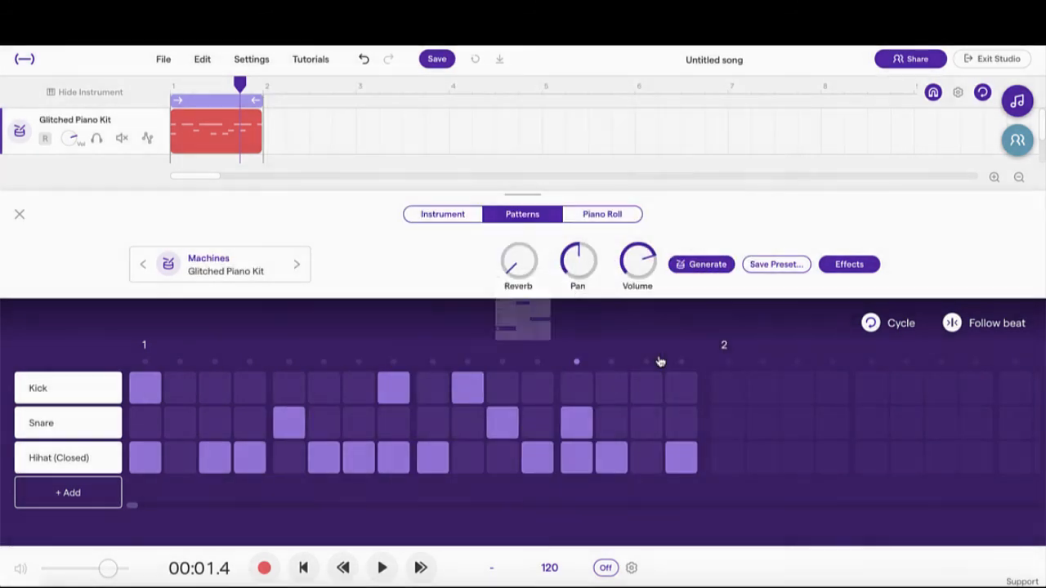
{"action": "left_click", "coordinate": [343, 567]}
{"action": "left_click", "coordinate": [382, 567]}
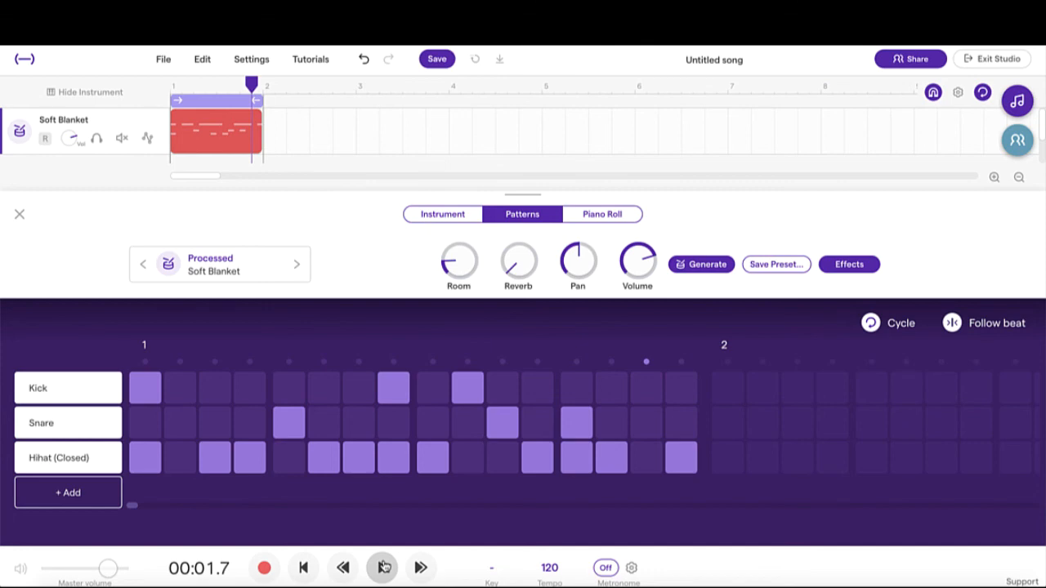
{"action": "left_click", "coordinate": [383, 567]}
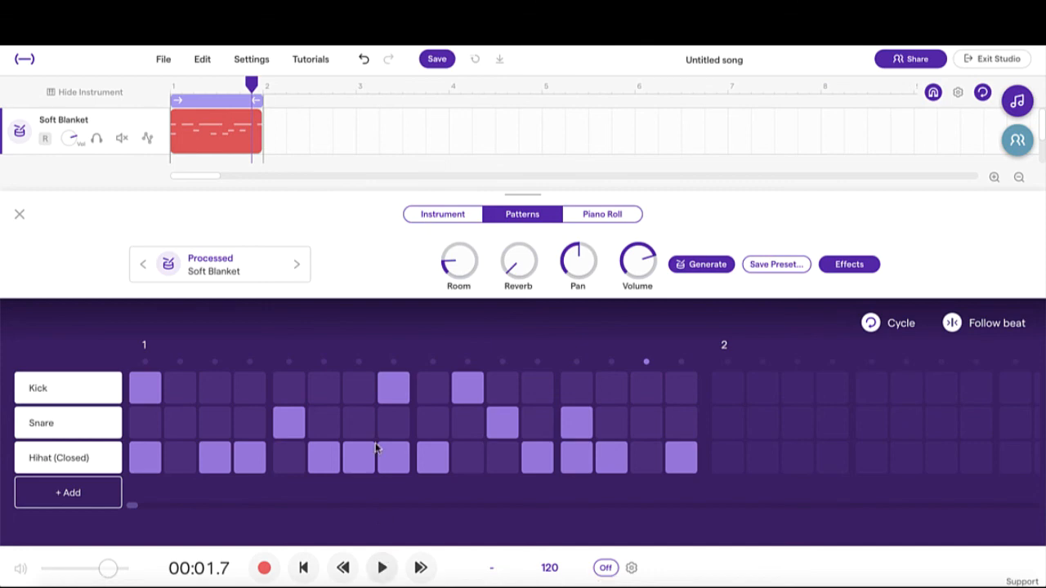
Loop the one-bar Soft Blanket drum region along the timeline to just past the start of bar 8
{"action": "mouse_move", "coordinate": [212, 150]}
{"action": "mouse_move", "coordinate": [253, 119]}
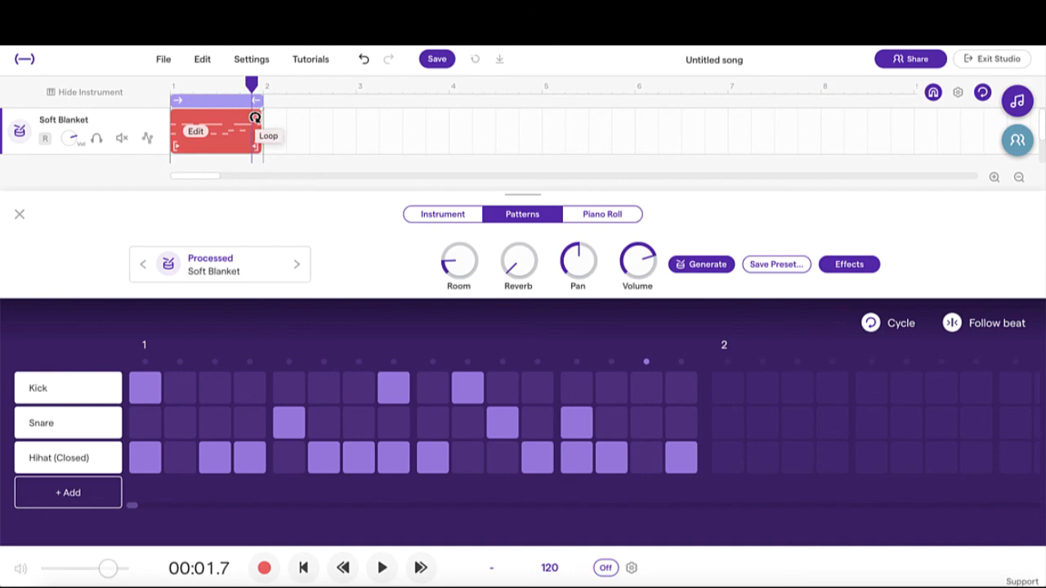
{"action": "left_click_drag", "start_coordinate": [255, 116], "coordinate": [725, 133]}
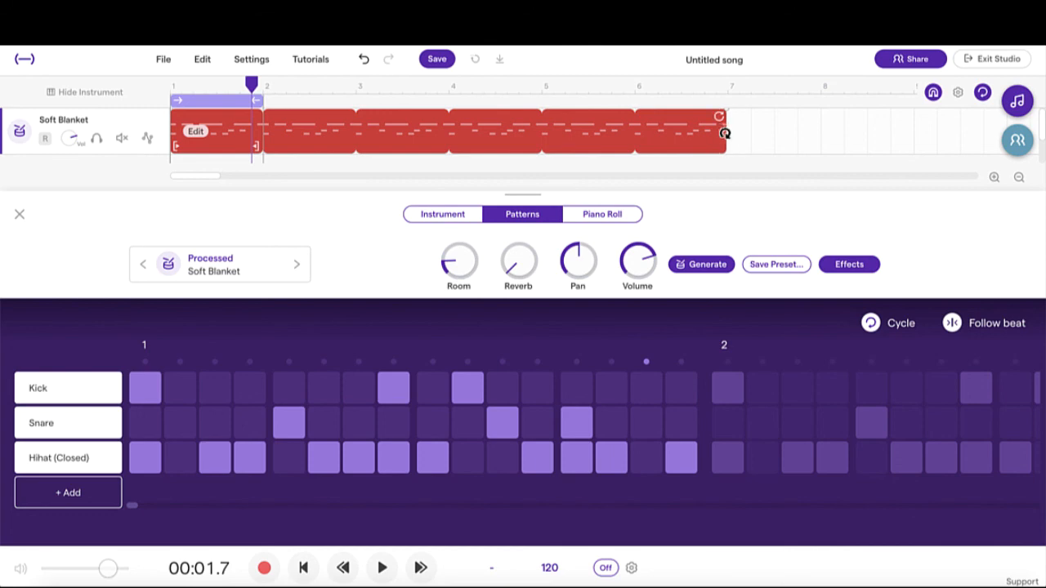
{"action": "left_click_drag", "start_coordinate": [725, 134], "coordinate": [819, 139]}
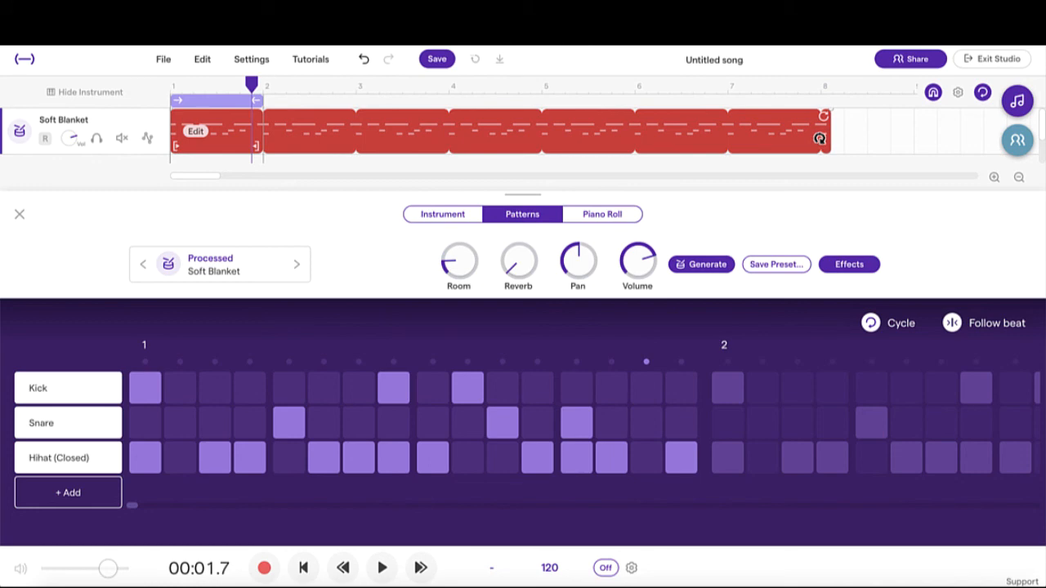
Turn off cycle playback and play the extended drum track from the beginning
{"action": "left_click", "coordinate": [872, 325]}
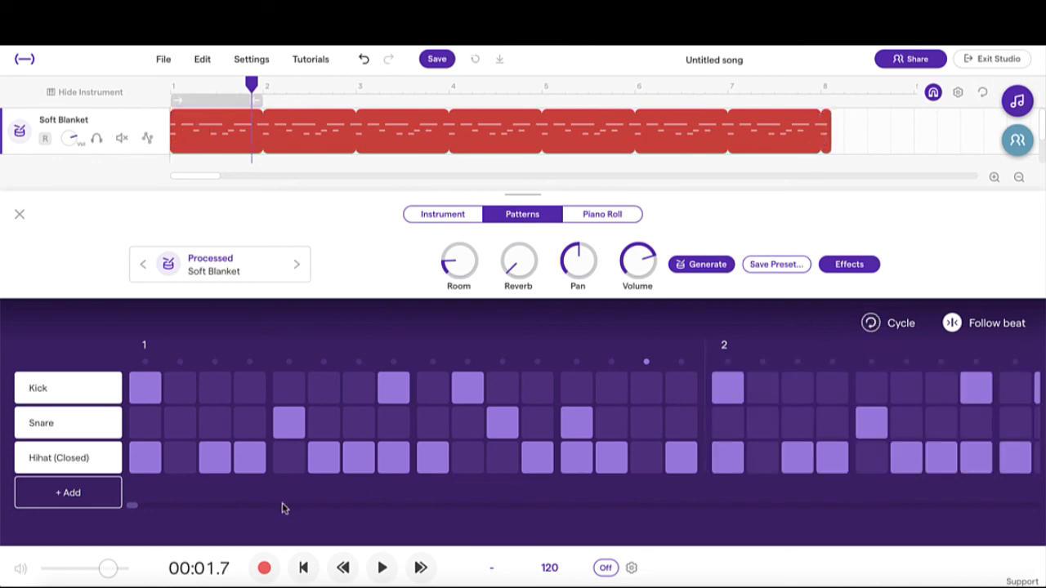
{"action": "left_click", "coordinate": [303, 568]}
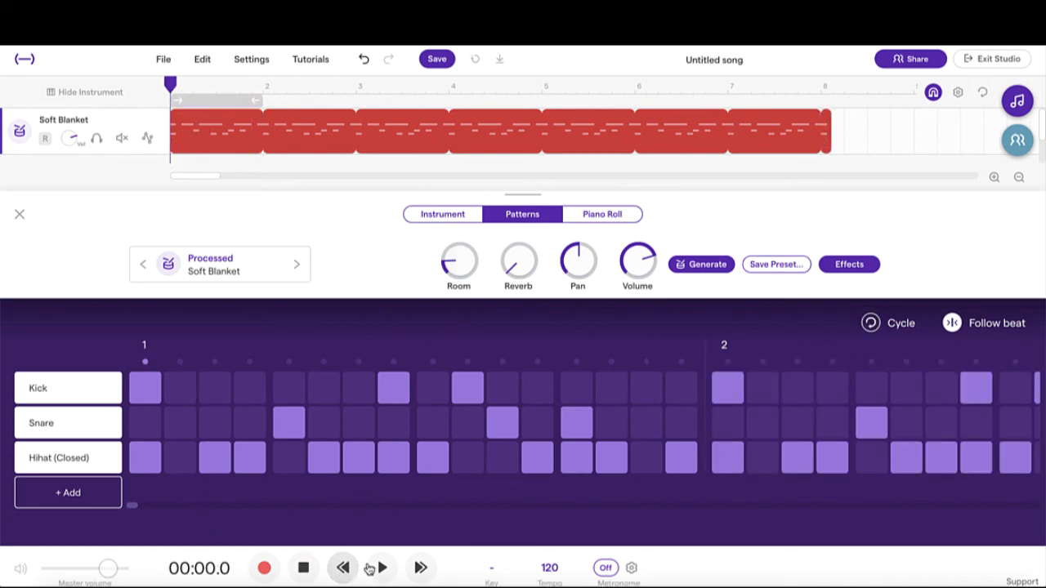
{"action": "left_click", "coordinate": [381, 567]}
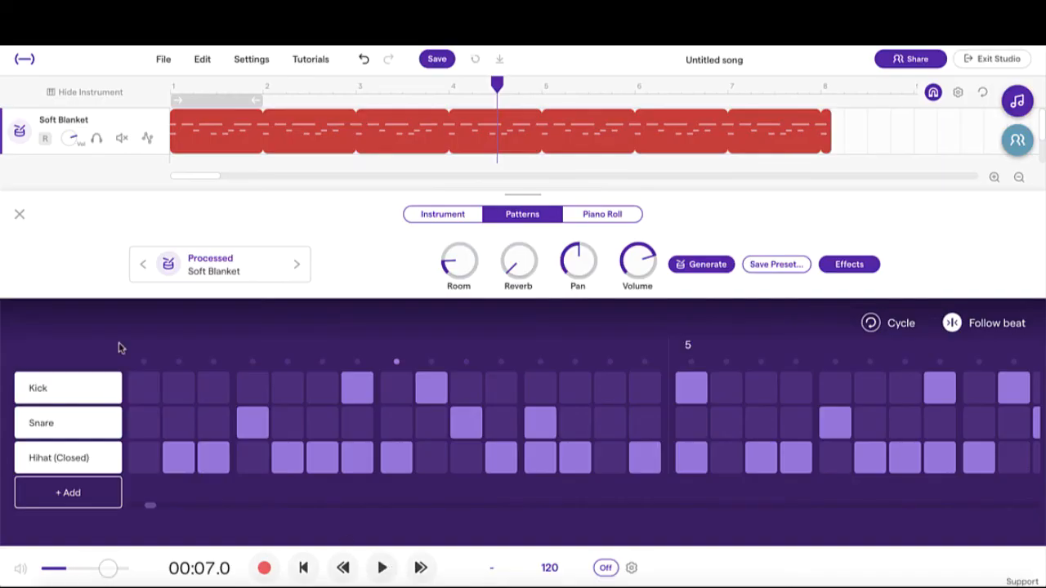
Close the pattern editor, search the loop library for "bass", and close the library
{"action": "left_click", "coordinate": [18, 214]}
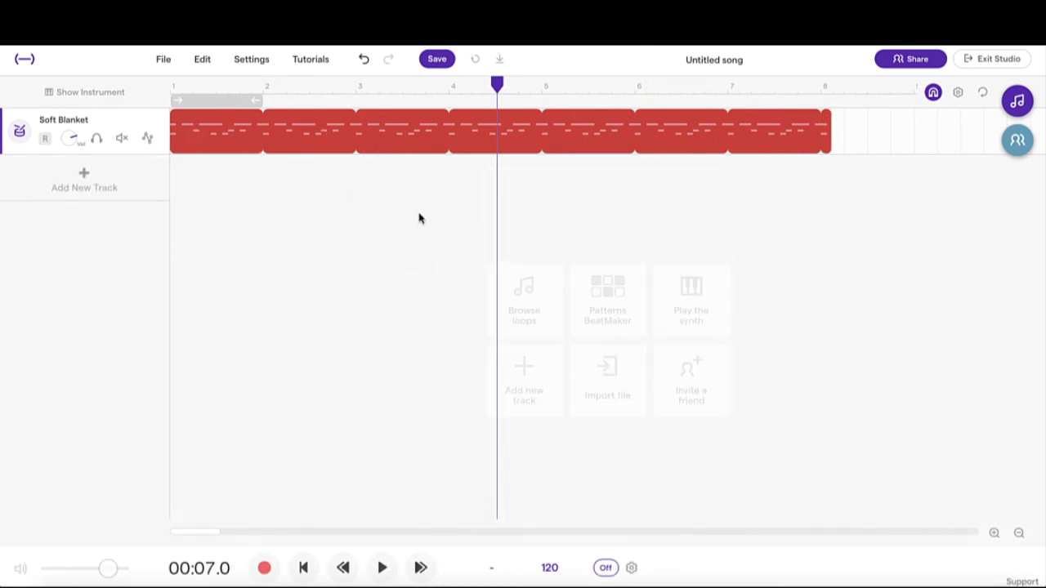
{"action": "left_click", "coordinate": [1012, 112]}
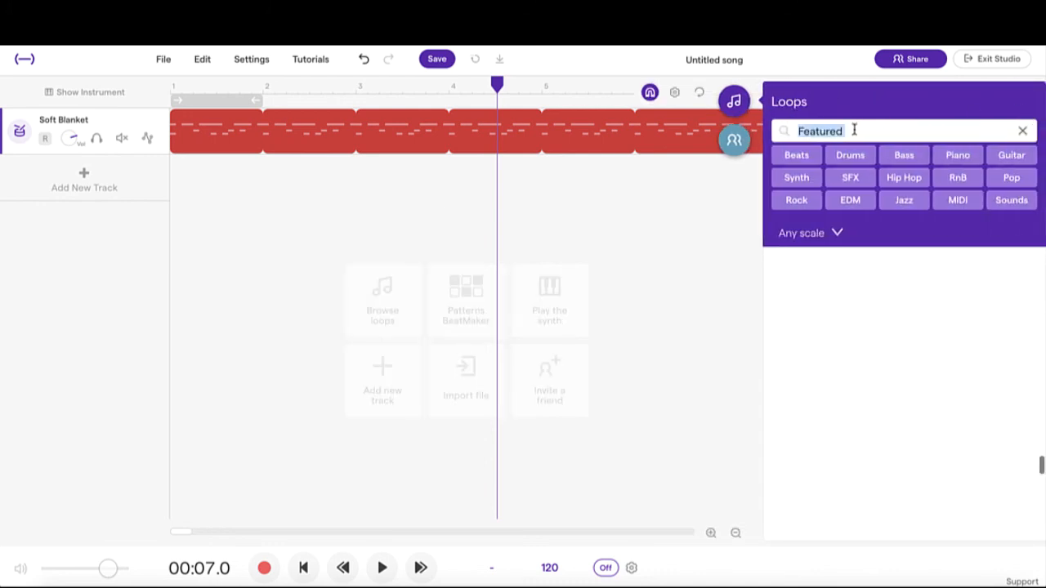
{"action": "type", "text": "bass"}
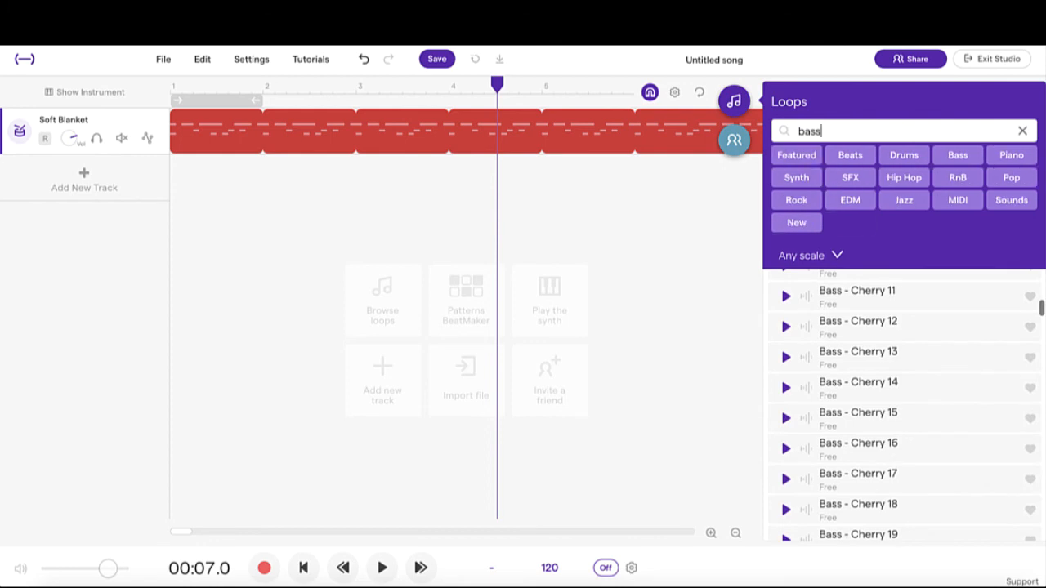
{"action": "left_click", "coordinate": [735, 102]}
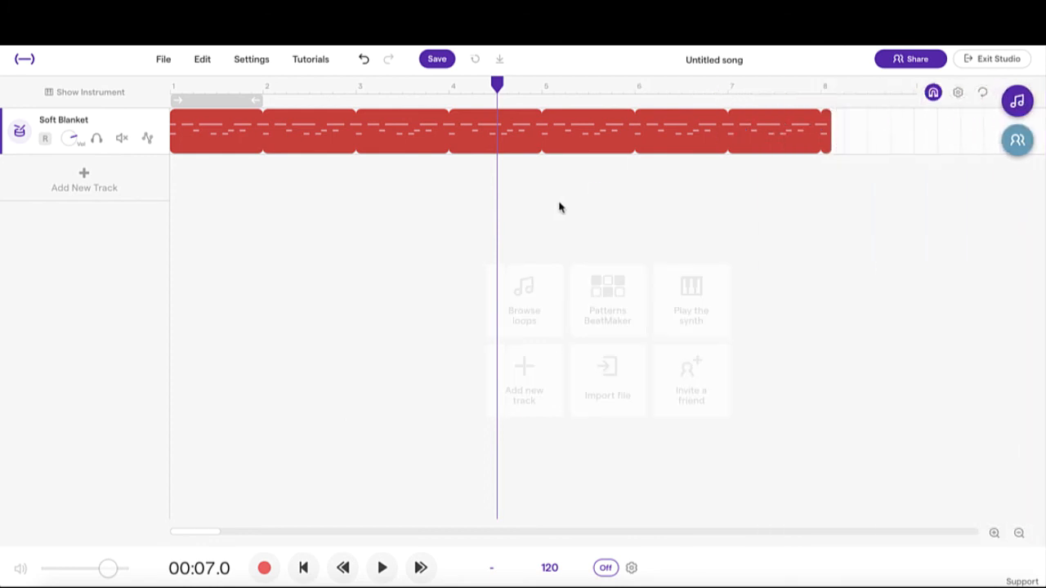